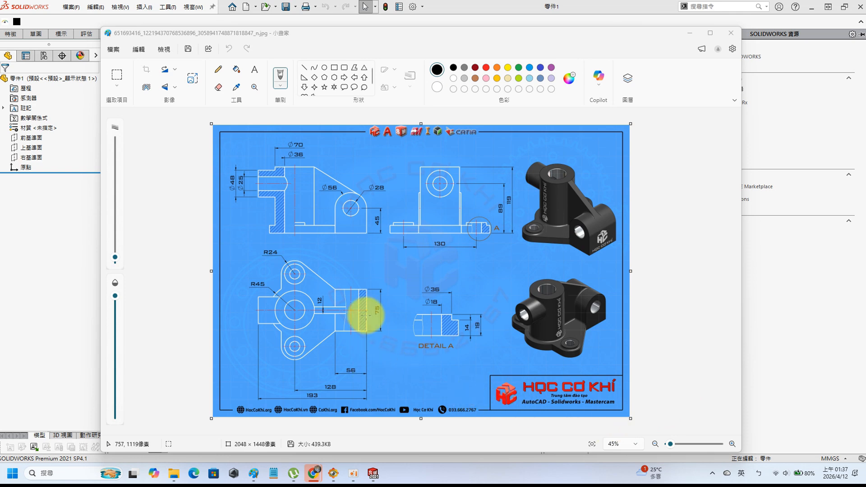
# Place the reference drawing over the lower corner of the modelling window and start a sketch on the Top Plane
pyautogui.moveTo(368, 30)
pyautogui.mouseDown()
pyautogui.moveTo(4, 14)
pyautogui.moveTo(0, 27)
pyautogui.mouseUp()
pyautogui.moveTo(28, 332); pyautogui.dragTo(28, 332)
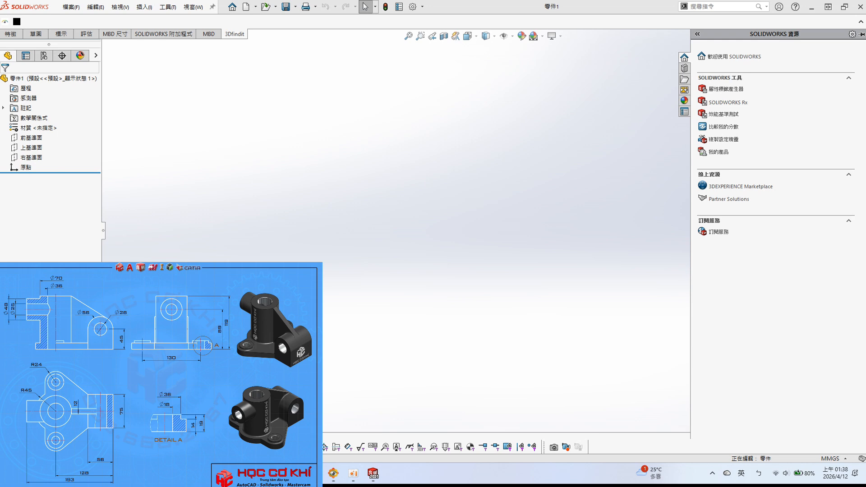
pyautogui.click(24, 138)
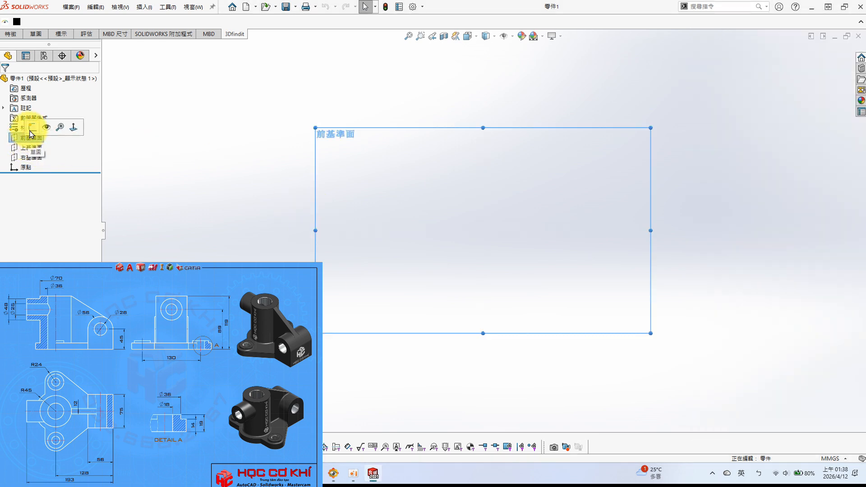
pyautogui.click(31, 148)
pyautogui.click(32, 130)
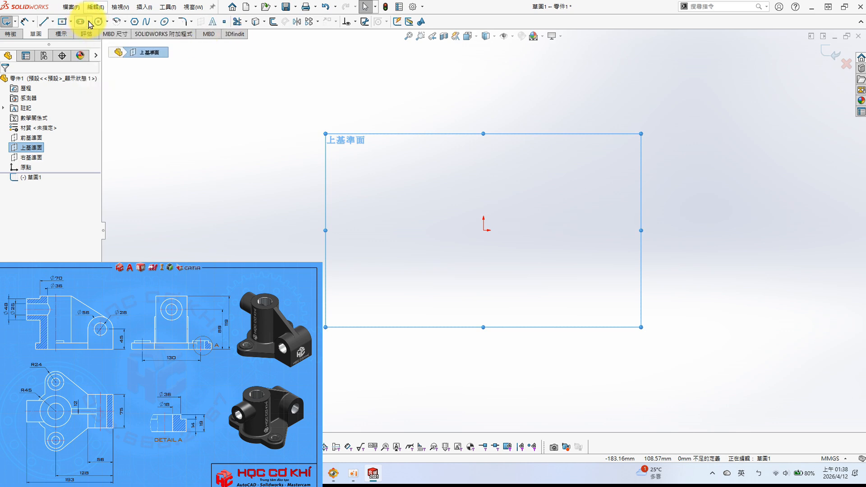
# Sketch a circle about 55 mm in diameter centred near the origin
pyautogui.click(99, 21)
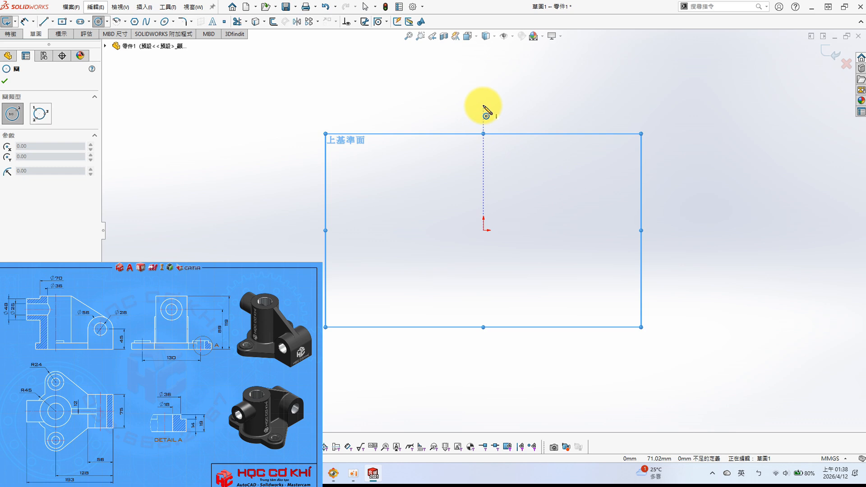
pyautogui.click(99, 22)
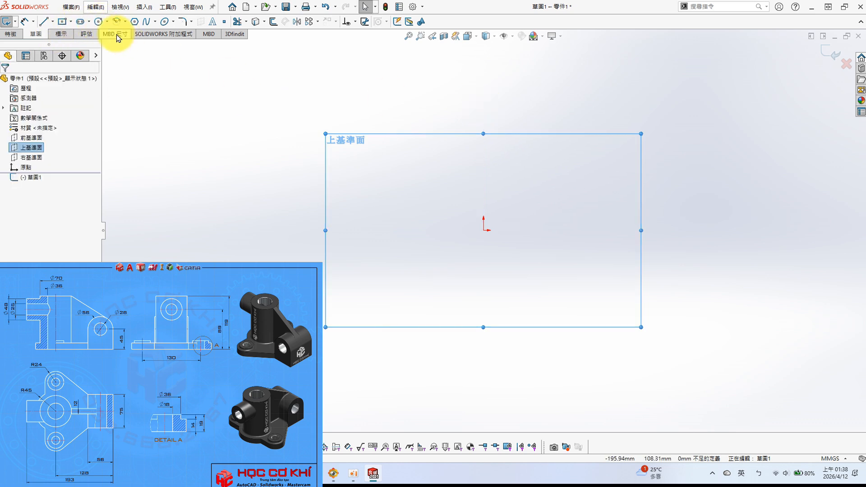
pyautogui.click(99, 24)
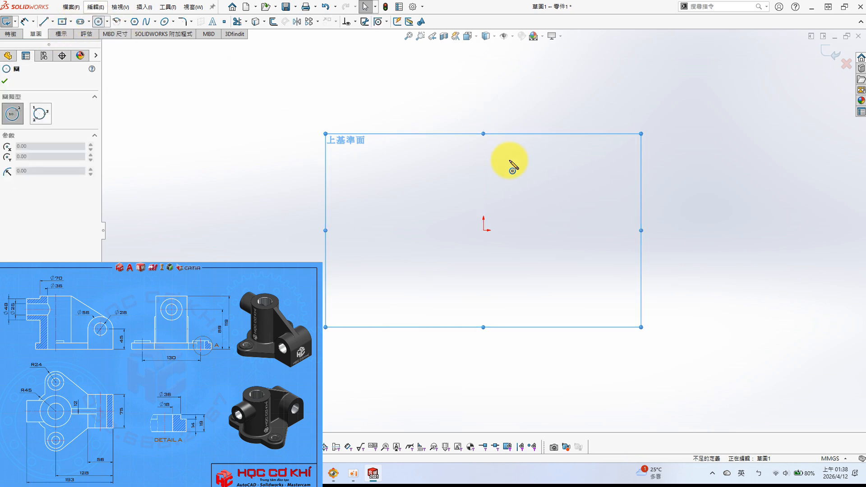
pyautogui.click(482, 234)
pyautogui.click(519, 261)
# Dimension the circle's diameter as 90 mm
pyautogui.press('s')
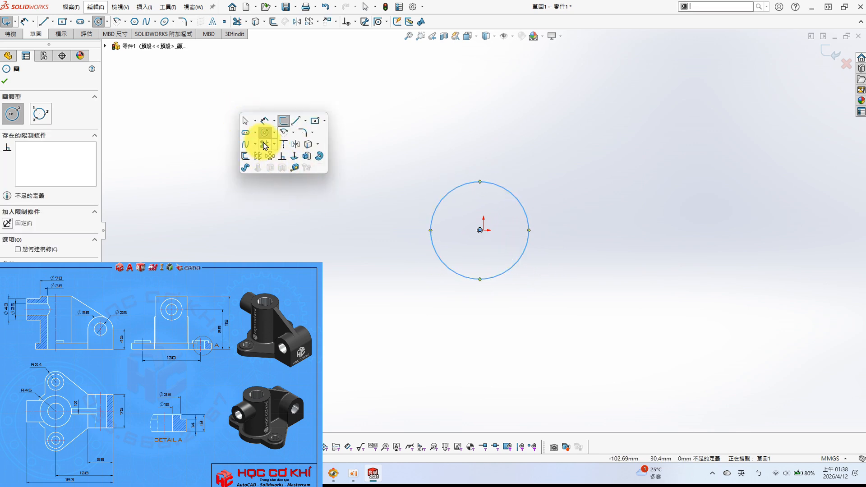
pyautogui.click(265, 121)
pyautogui.click(454, 191)
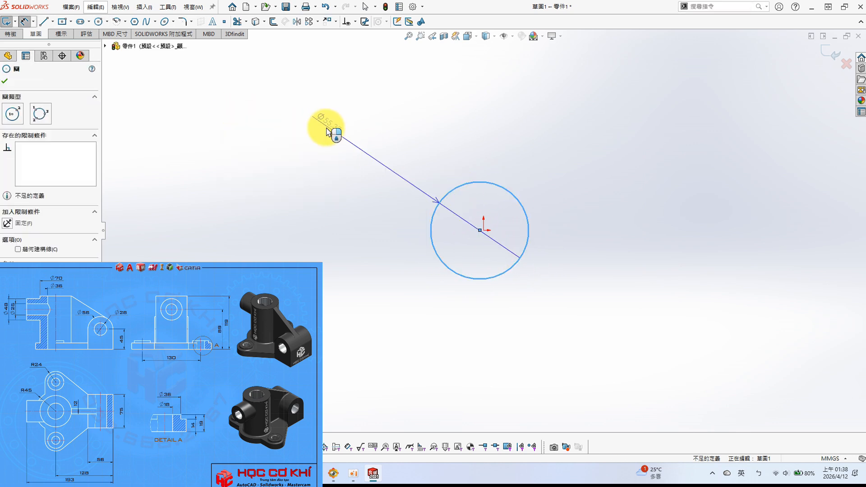
pyautogui.click(431, 161)
pyautogui.write('90')
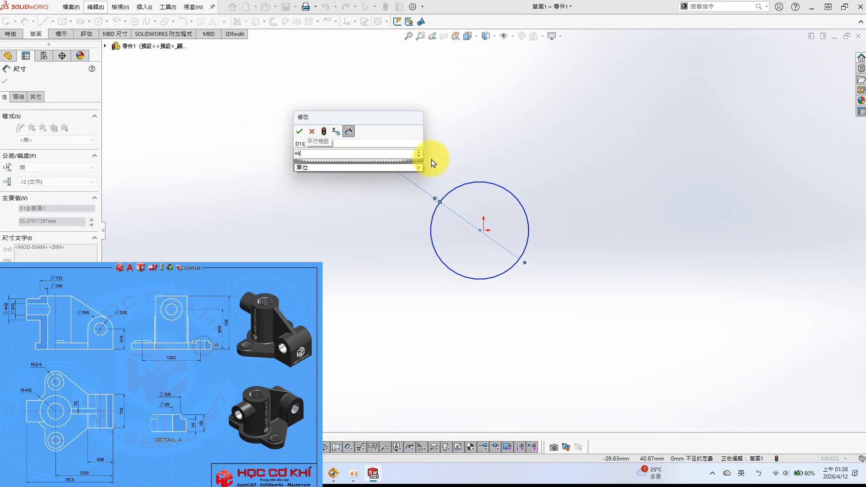
pyautogui.press('Return')
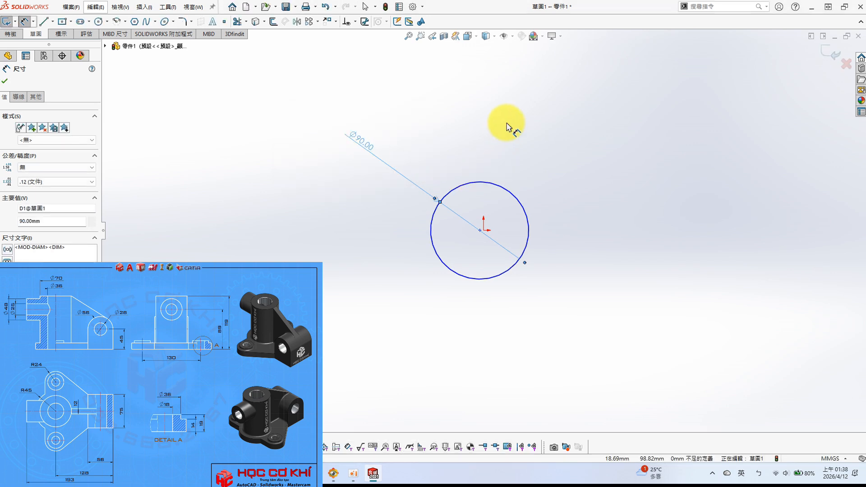
pyautogui.click(477, 141)
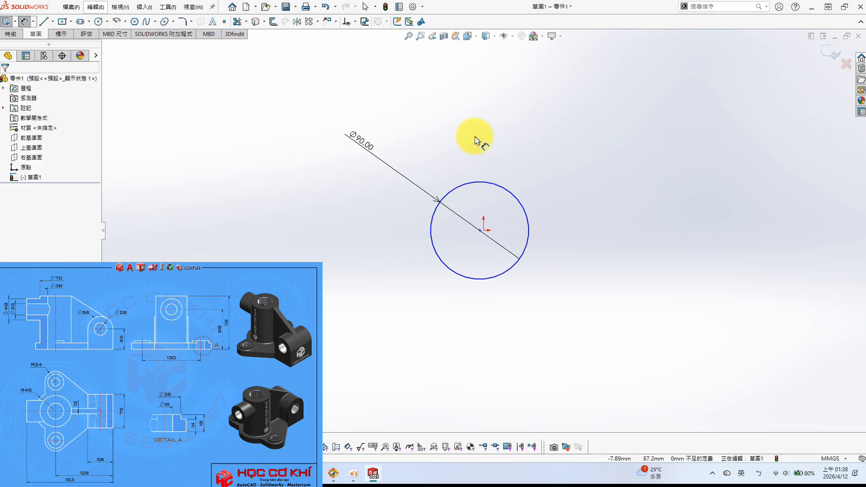
# Make the circle's centre coincident with the origin
pyautogui.click(479, 232)
pyautogui.keyDown('ctrl'); pyautogui.click(486, 232); pyautogui.keyUp('ctrl')
pyautogui.click(8, 256)
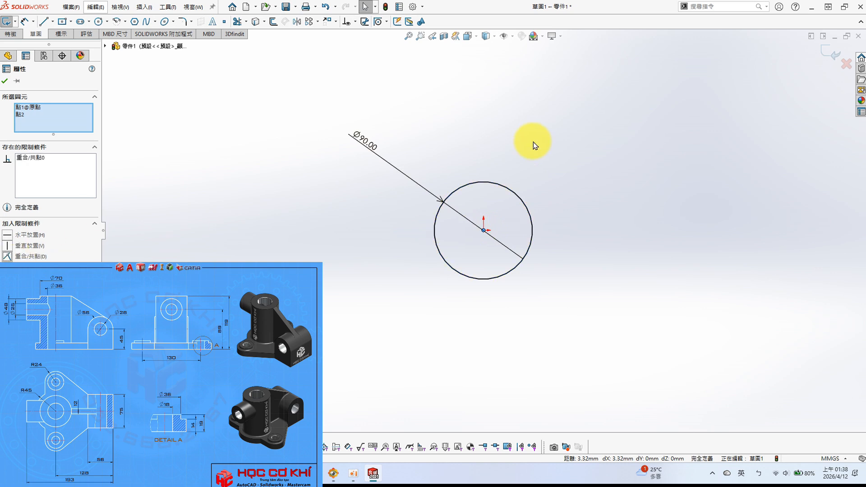
pyautogui.press('Escape')
# Sketch two separate circles vertically above and below the origin, the lower one about 78 mm in diameter
pyautogui.press('s')
pyautogui.click(541, 130)
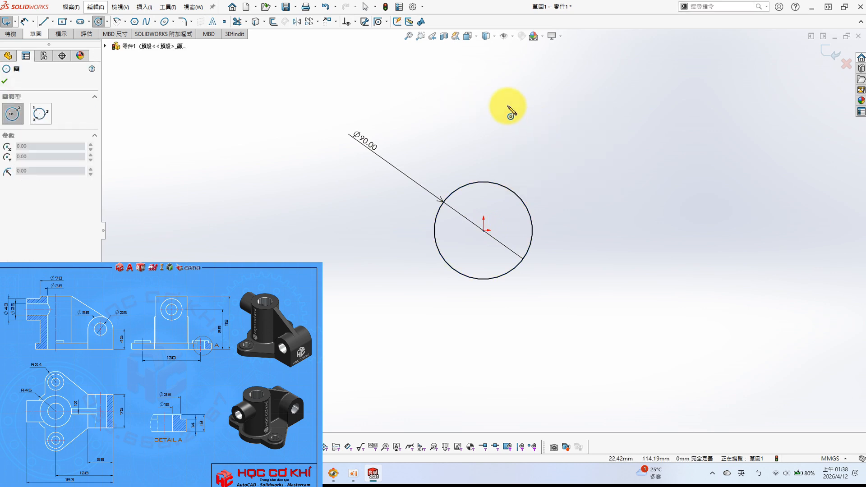
pyautogui.click(483, 104)
pyautogui.click(501, 132)
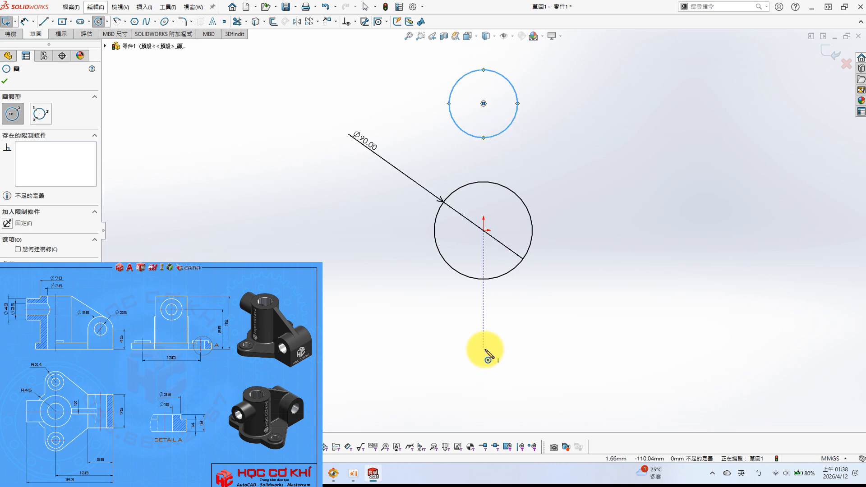
pyautogui.click(484, 348)
pyautogui.click(526, 343)
pyautogui.press('Escape')
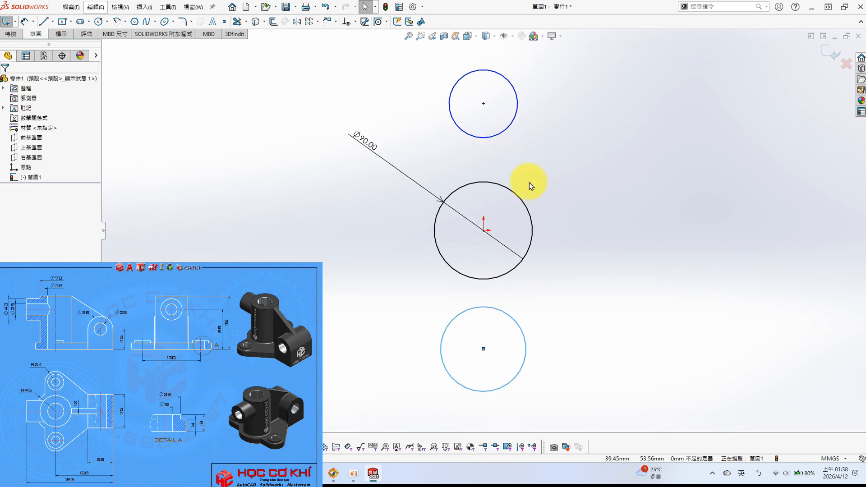
# Make the upper and lower circles equal in radius and set their diameter to 48 mm
pyautogui.keyDown('ctrl'); pyautogui.click(511, 131); pyautogui.keyUp('ctrl')
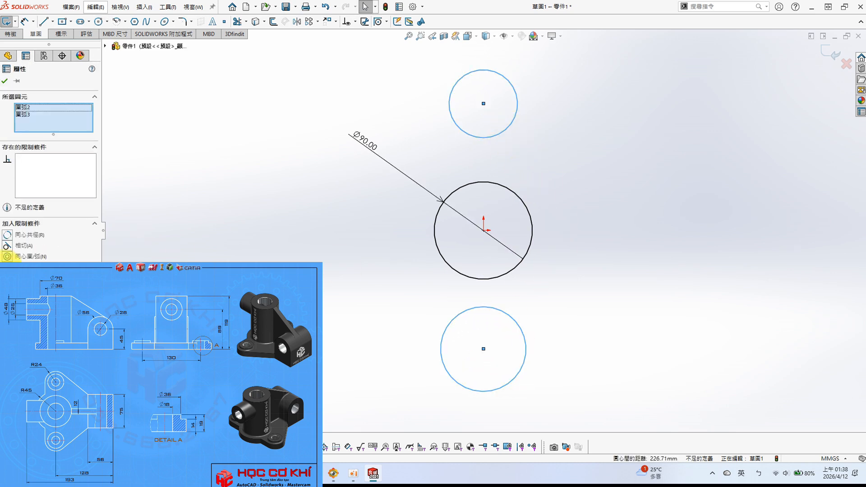
pyautogui.click(304, 175)
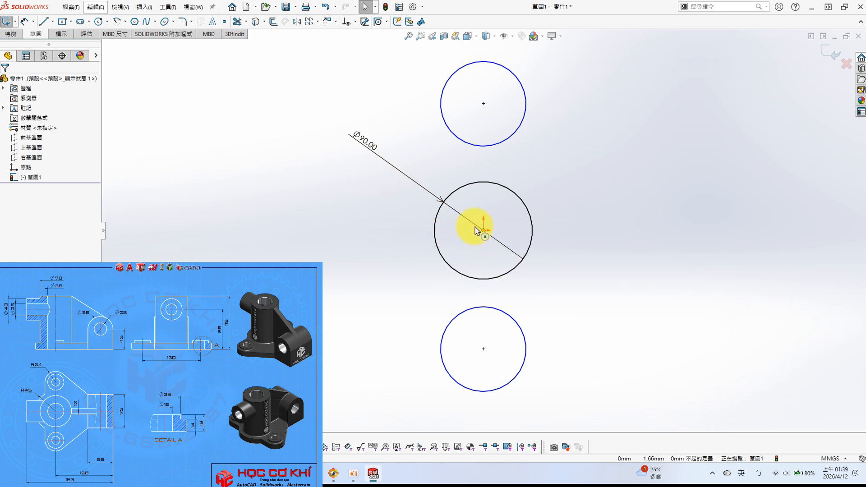
pyautogui.press('s')
pyautogui.click(583, 185)
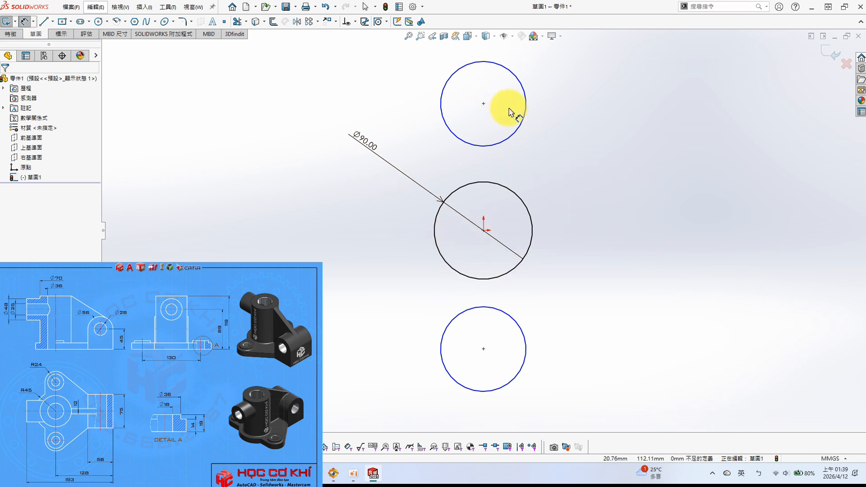
pyautogui.click(526, 93)
pyautogui.click(631, 100)
pyautogui.write('2')
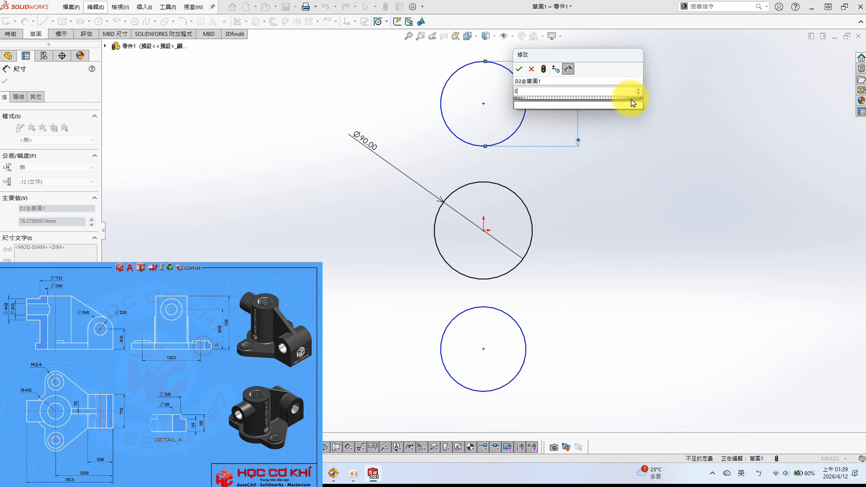
pyautogui.write('4*2')
pyautogui.press('Return')
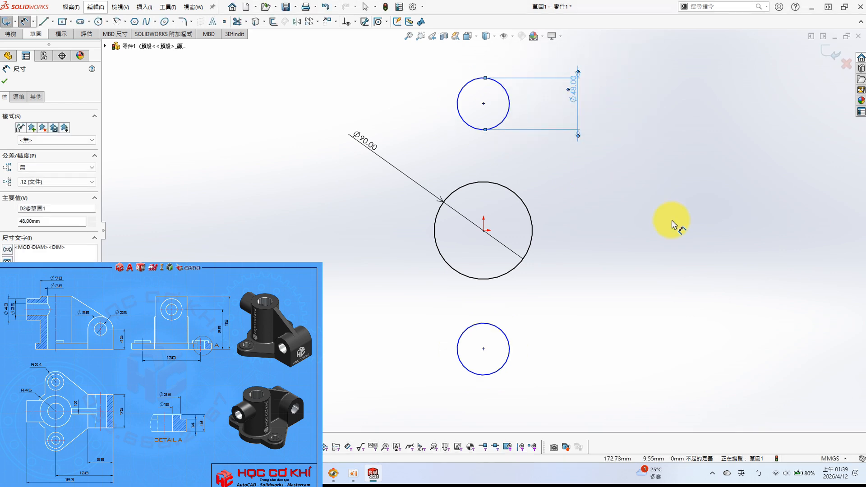
# Dimension the vertical distance between the centres of the two small circles as 130 mm
pyautogui.click(500, 128)
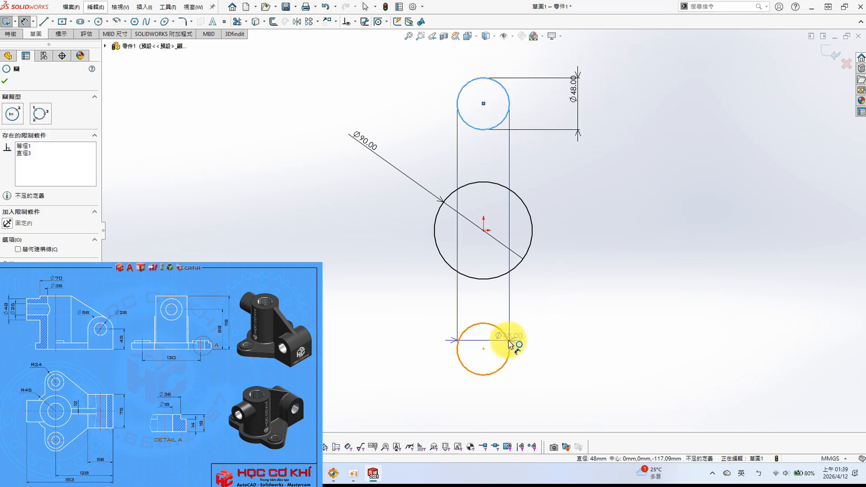
pyautogui.click(508, 339)
pyautogui.click(244, 241)
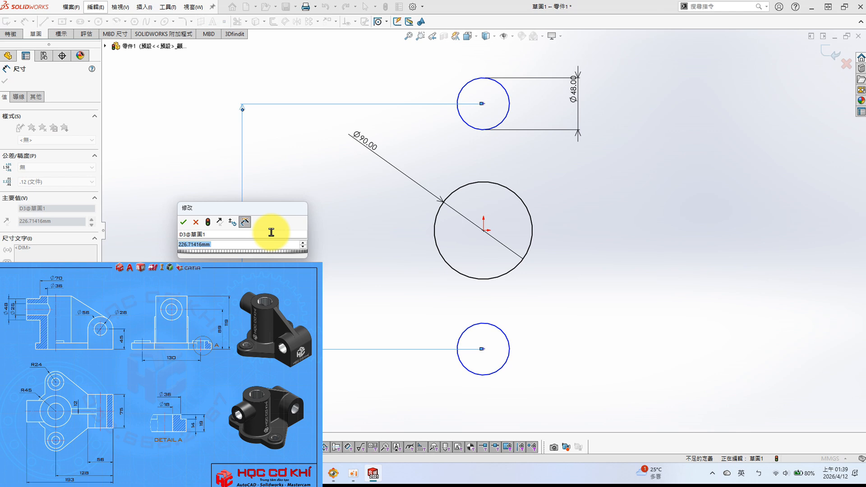
pyautogui.write('130')
pyautogui.press('Return')
pyautogui.press('Escape')
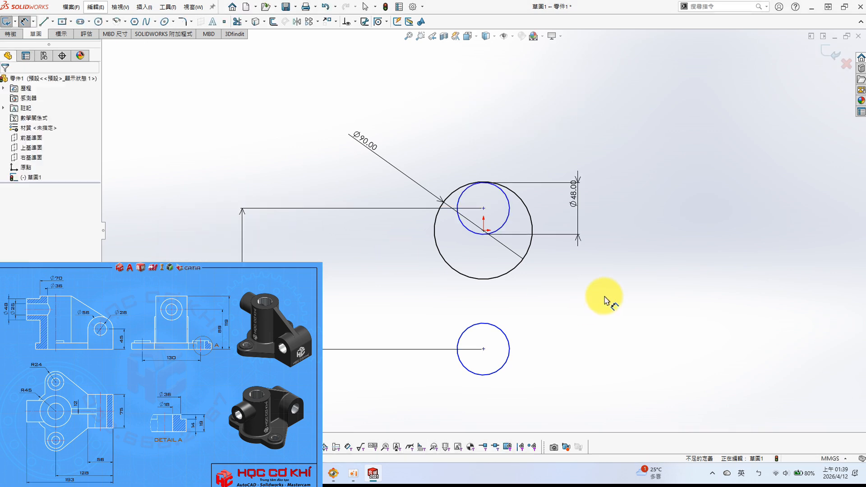
# Draw a vertical centerline joining the centres of the two 48 mm circles
pyautogui.press('s')
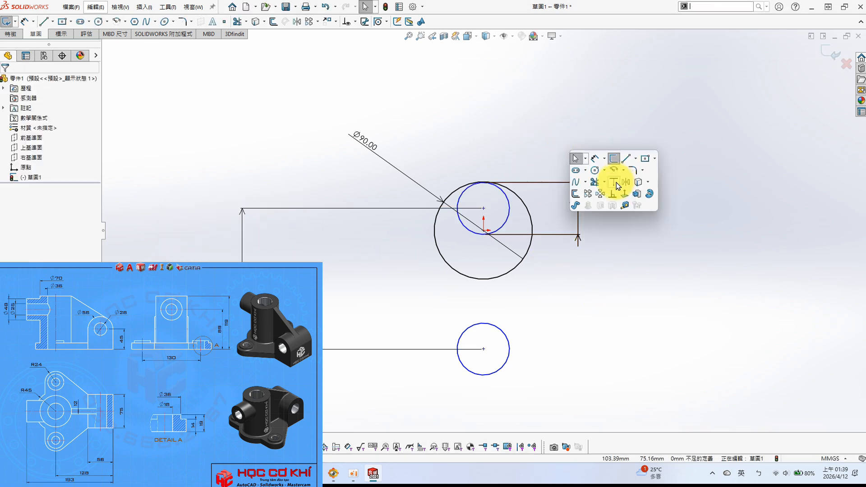
pyautogui.click(635, 159)
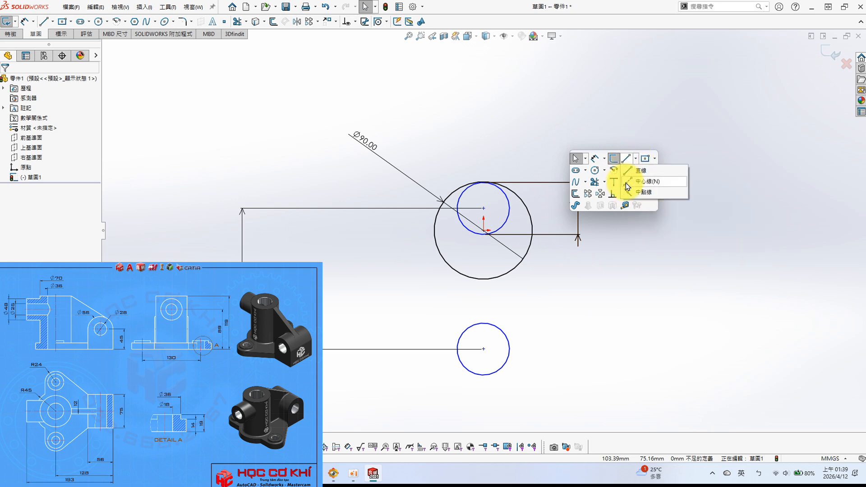
pyautogui.click(642, 181)
pyautogui.click(484, 208)
pyautogui.click(483, 349)
pyautogui.press('Escape')
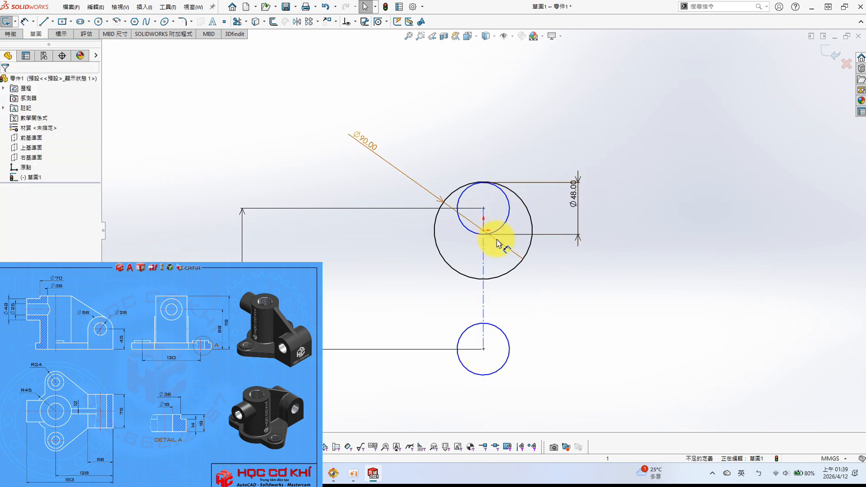
# Pull the centerline and its two circles clear of the large circle, and make the centerline's midpoint coincident with the origin
pyautogui.click(487, 267)
pyautogui.moveTo(483, 223); pyautogui.dragTo(645, 289)
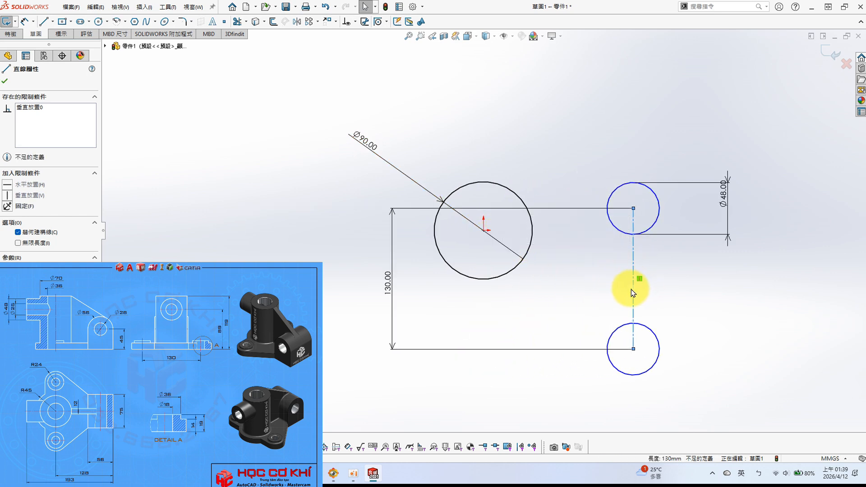
pyautogui.rightClick(632, 290)
pyautogui.click(660, 296)
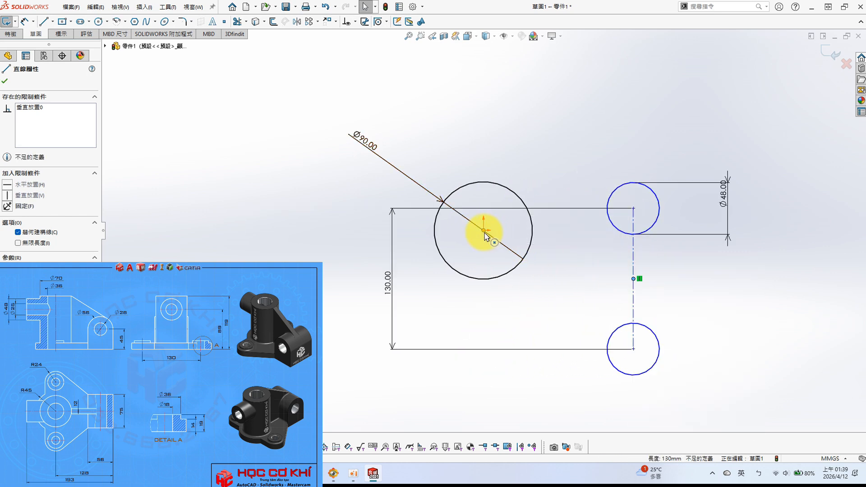
pyautogui.keyDown('ctrl'); pyautogui.click(484, 231); pyautogui.keyUp('ctrl')
pyautogui.click(11, 257)
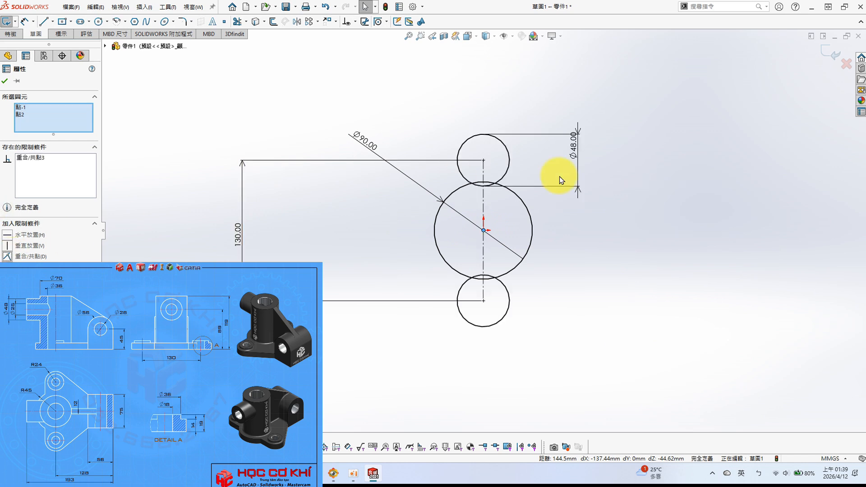
pyautogui.click(576, 262)
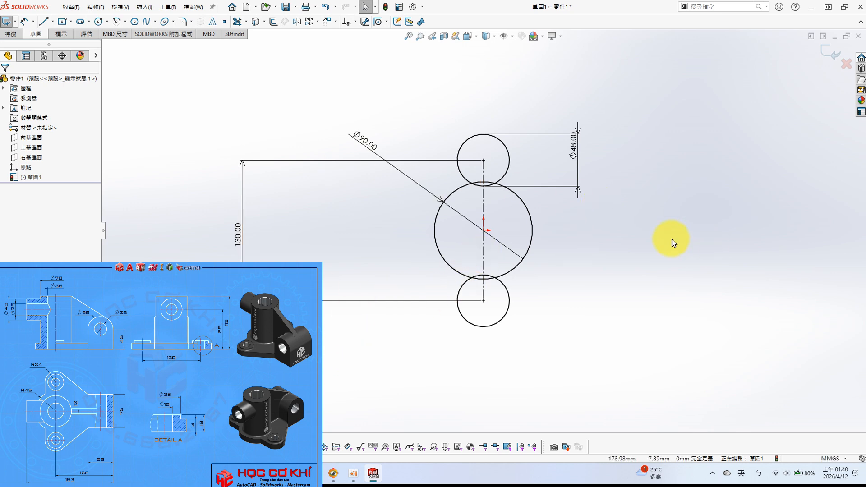
# Sketch a vertical line about 113 mm long, about 183 mm to the right of the origin
pyautogui.press('s')
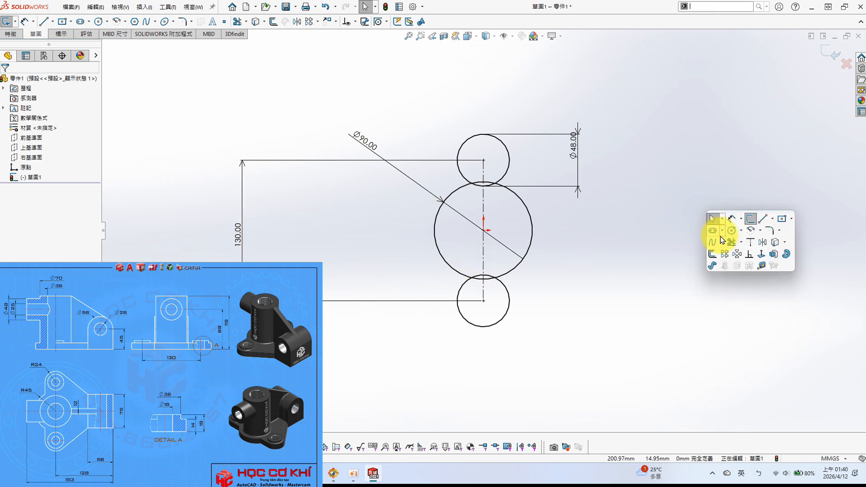
pyautogui.click(764, 220)
pyautogui.click(682, 173)
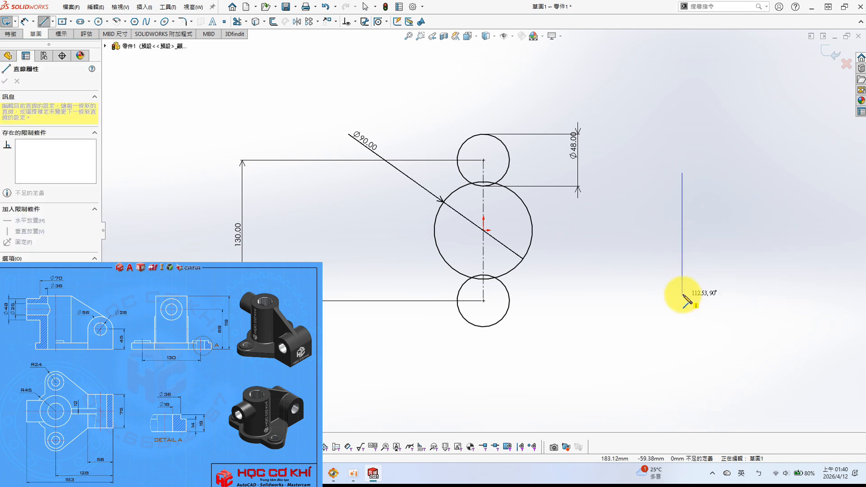
pyautogui.click(682, 294)
pyautogui.press('Escape')
# Draw a centerline about 183 mm long from the origin to the vertical line on the right
pyautogui.press('s')
pyautogui.click(658, 210)
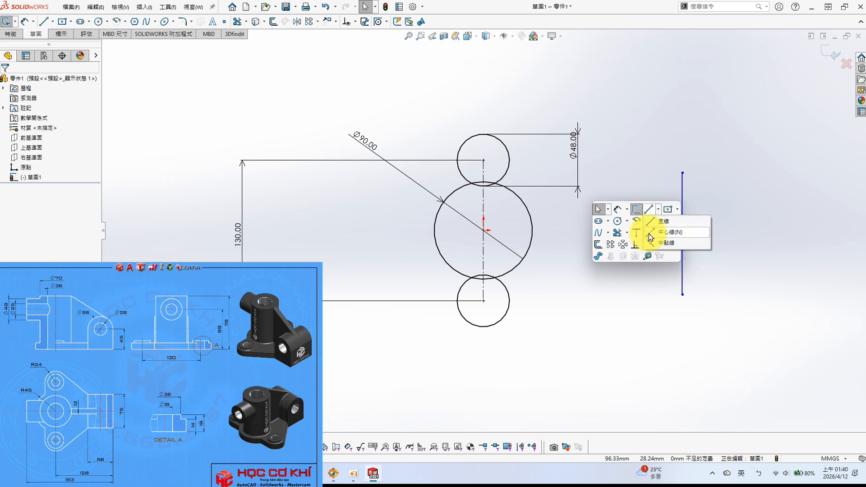
pyautogui.click(651, 238)
pyautogui.click(484, 230)
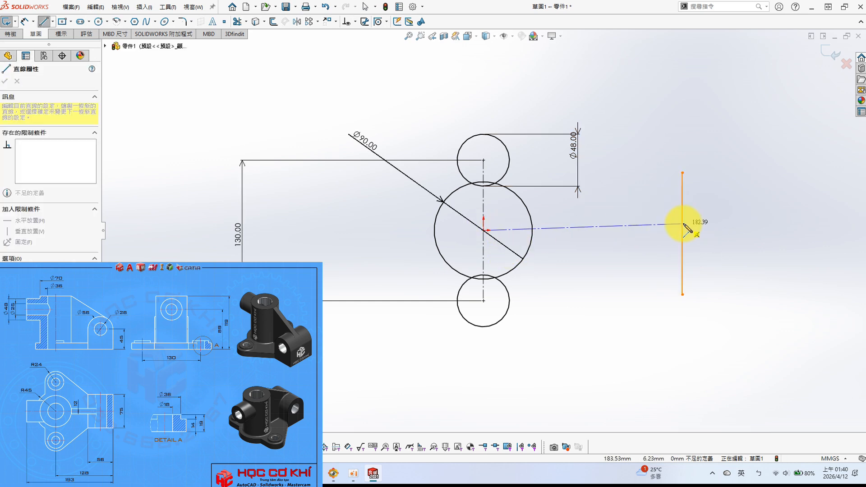
pyautogui.click(681, 233)
pyautogui.press('Escape')
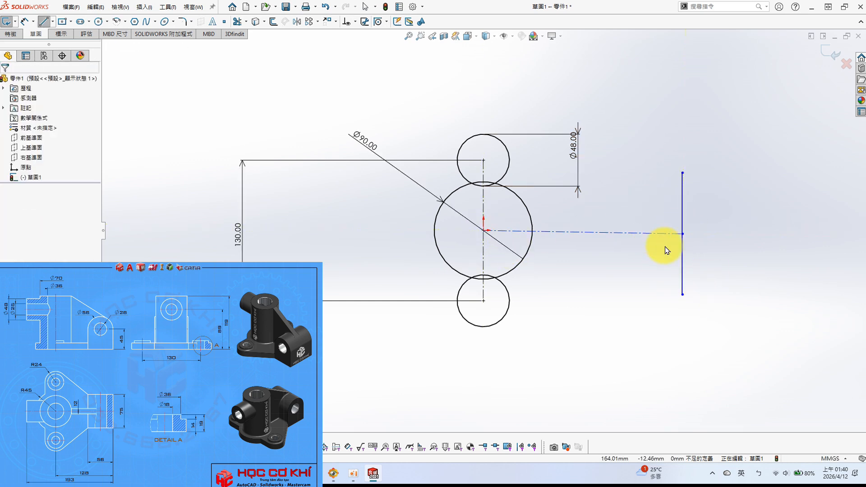
# Make the centerline from the origin to the vertical line horizontal, and dimension the vertical line's length as 75 mm
pyautogui.click(662, 233)
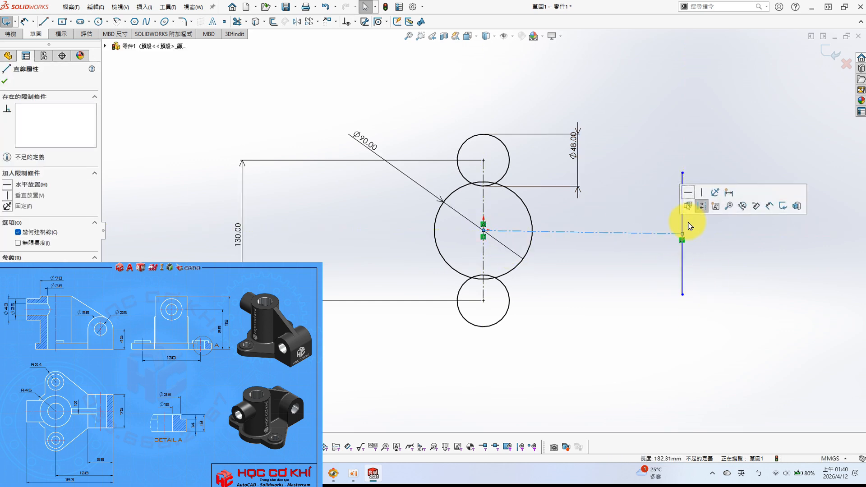
pyautogui.click(687, 195)
pyautogui.press('s')
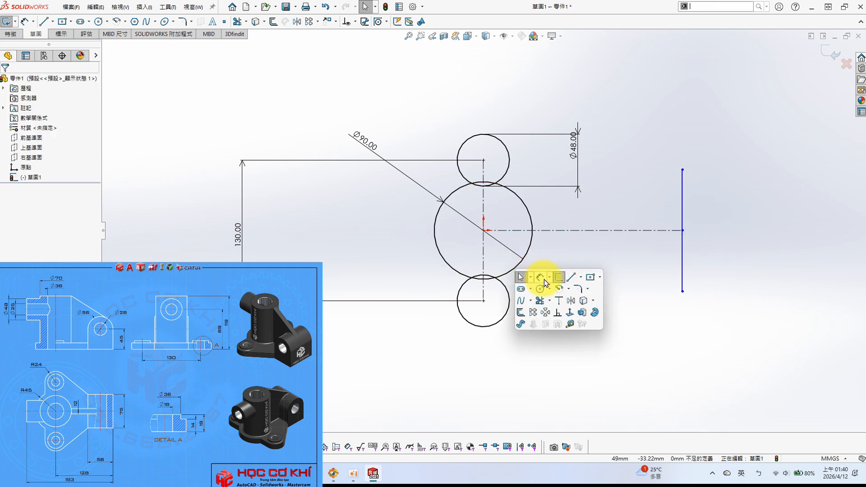
pyautogui.click(542, 277)
pyautogui.click(684, 270)
pyautogui.click(716, 259)
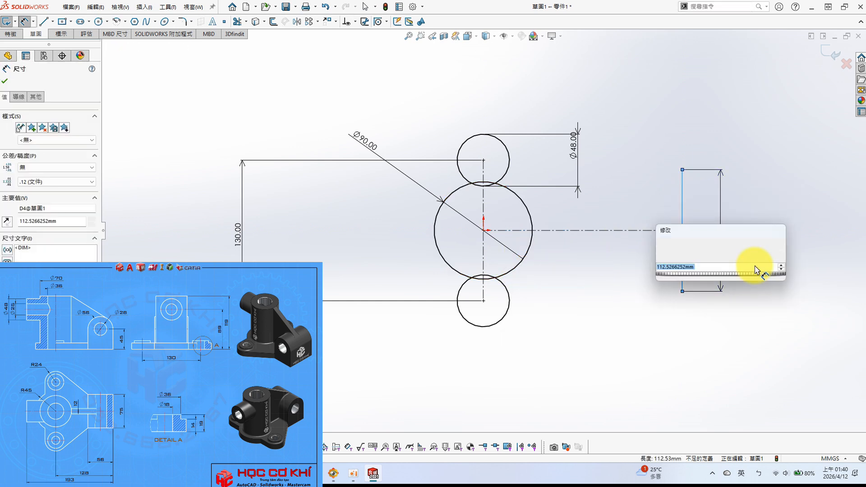
pyautogui.press('Return')
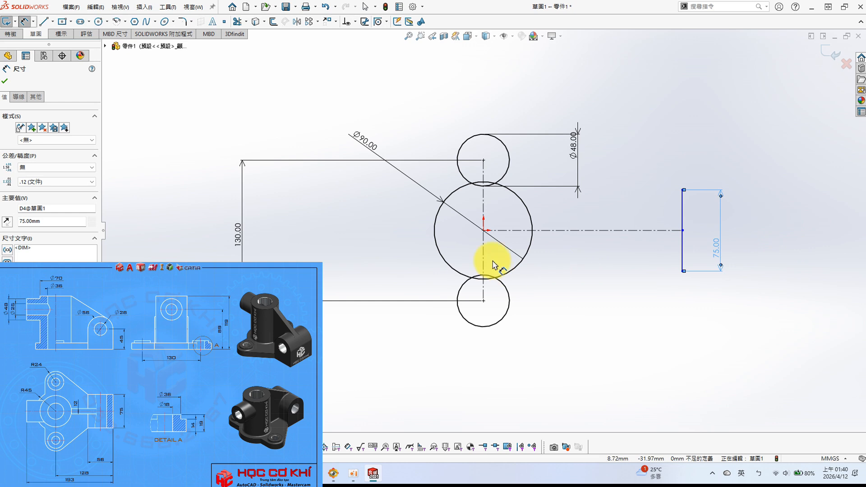
# Dimension the distance between the vertical centerline and the 75 mm vertical line, entering 128-56 as the value
pyautogui.click(484, 258)
pyautogui.click(684, 261)
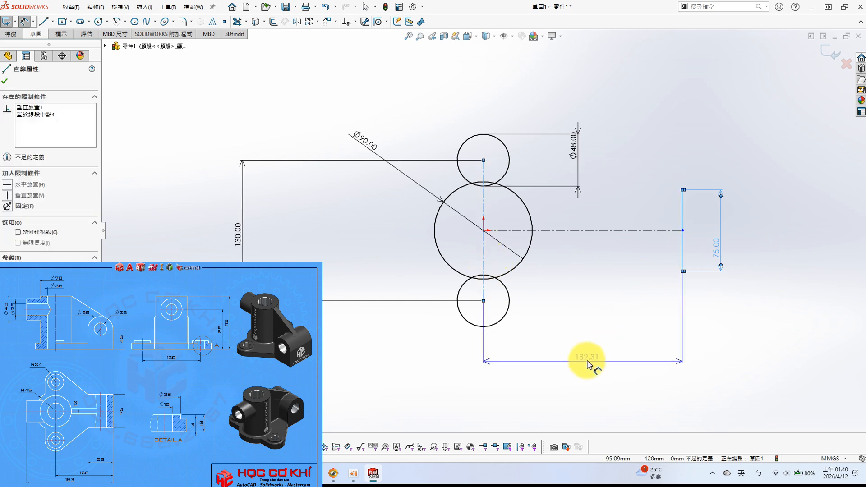
pyautogui.click(585, 360)
pyautogui.write('1')
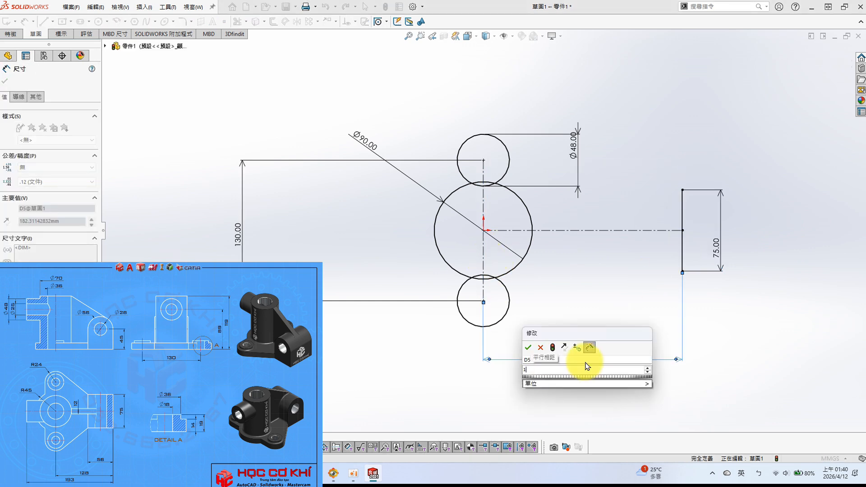
pyautogui.write('28-56')
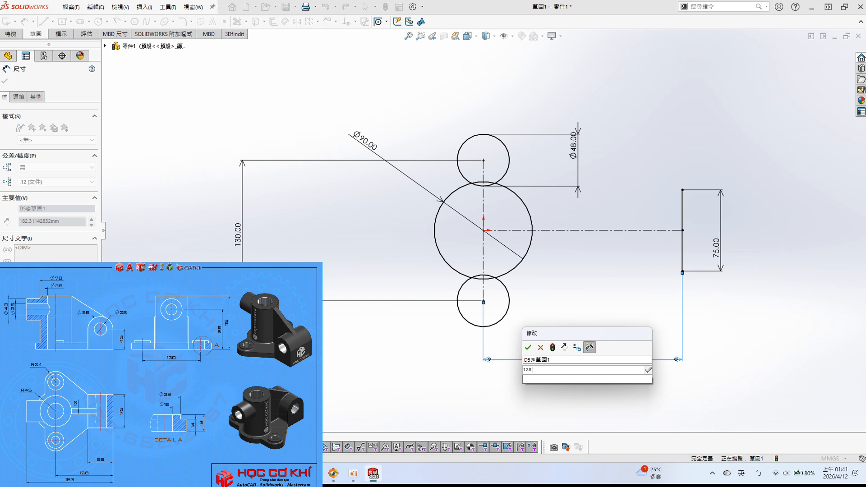
pyautogui.press('Return')
pyautogui.click(838, 346)
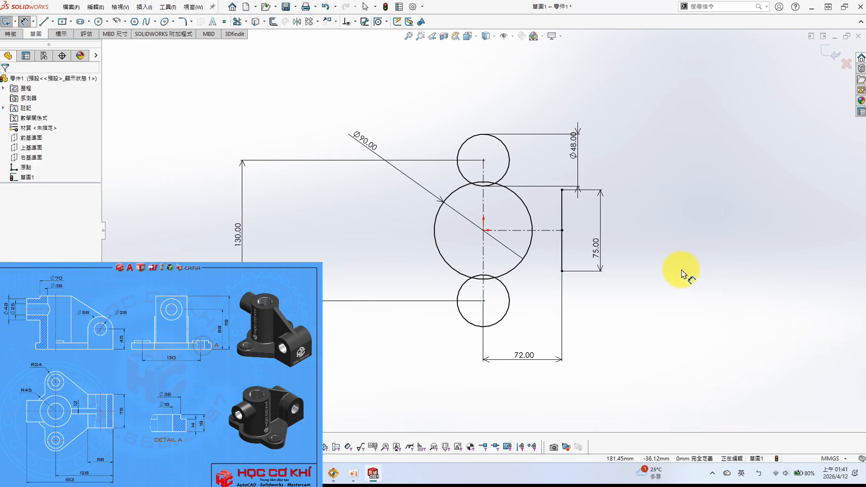
pyautogui.press('Escape')
# Sketch a slanted line from each end of the 75 mm line, reaching past the upper and lower small circles, the lower one about 143 mm long
pyautogui.press('s')
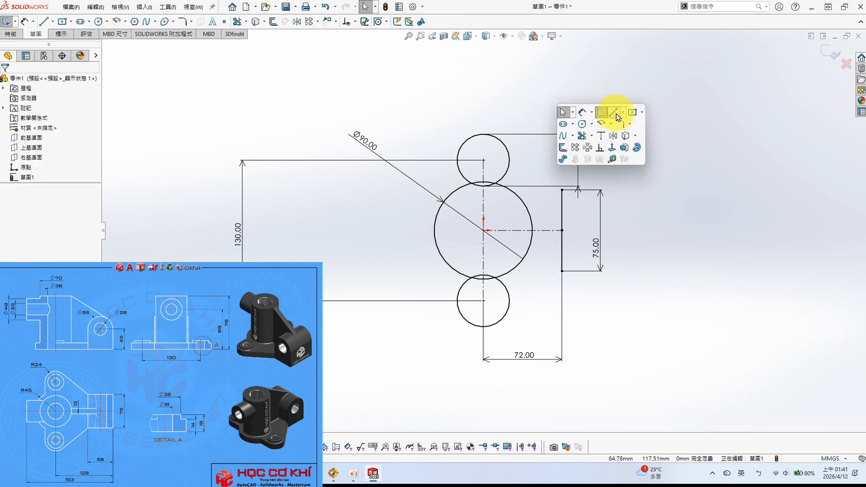
pyautogui.click(613, 112)
pyautogui.moveTo(562, 190); pyautogui.dragTo(465, 103)
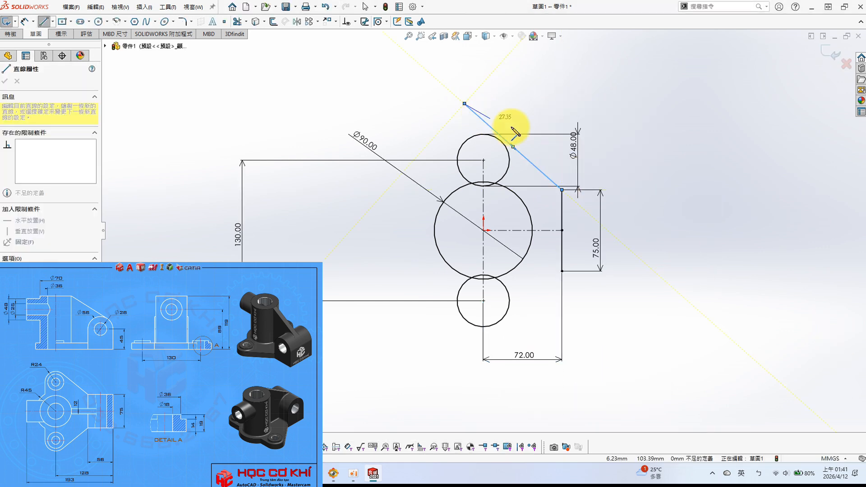
pyautogui.press('Escape')
pyautogui.press('s')
pyautogui.click(646, 171)
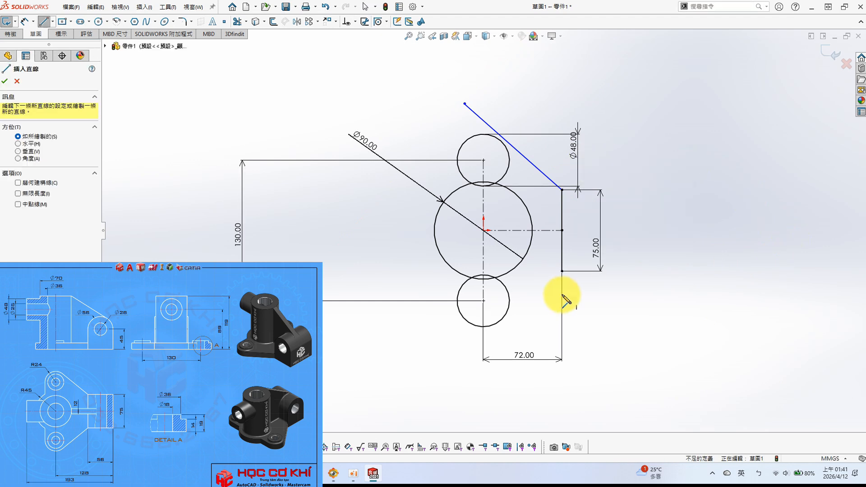
pyautogui.moveTo(562, 272)
pyautogui.mouseDown()
pyautogui.moveTo(509, 380)
pyautogui.moveTo(455, 381)
pyautogui.mouseUp()
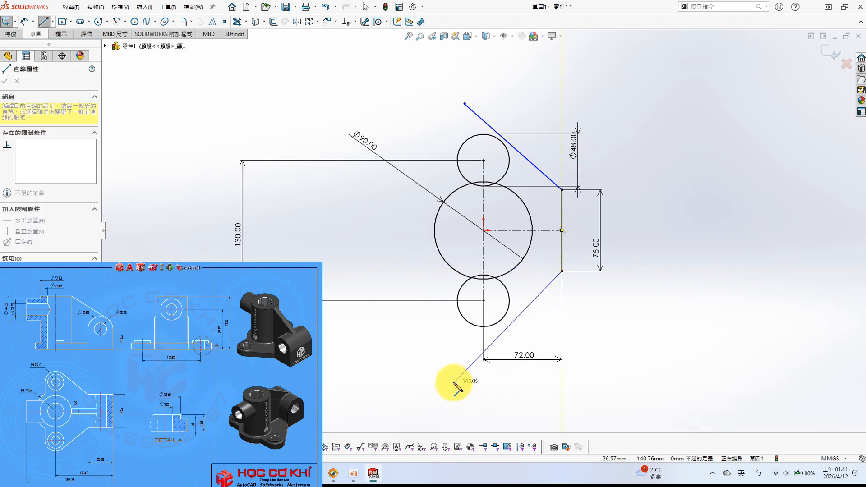
pyautogui.press('Escape')
# Make the lower slanted line tangent to the lower 48 mm circle, and the upper slanted line tangent to the upper one
pyautogui.click(501, 320)
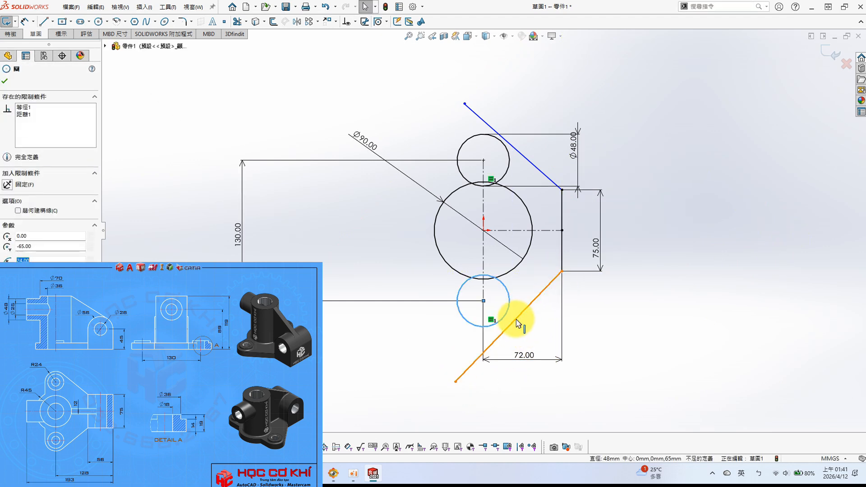
pyautogui.keyDown('ctrl'); pyautogui.click(518, 321); pyautogui.keyUp('ctrl')
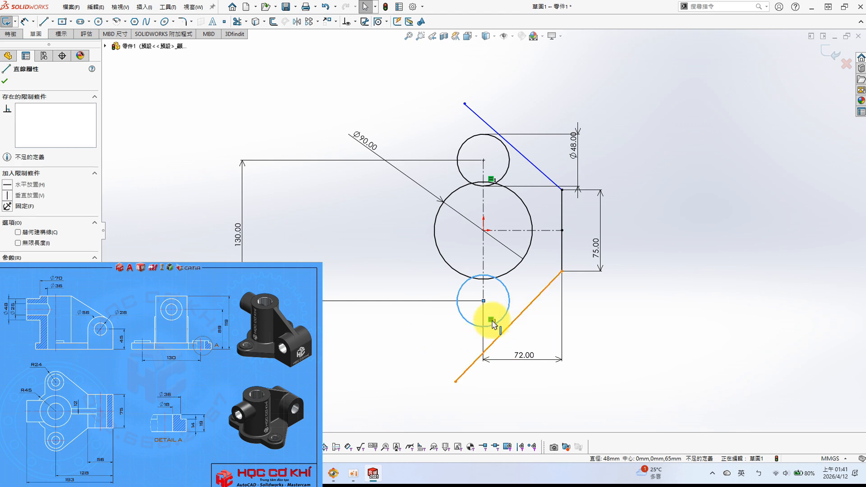
pyautogui.click(18, 235)
pyautogui.press('Escape')
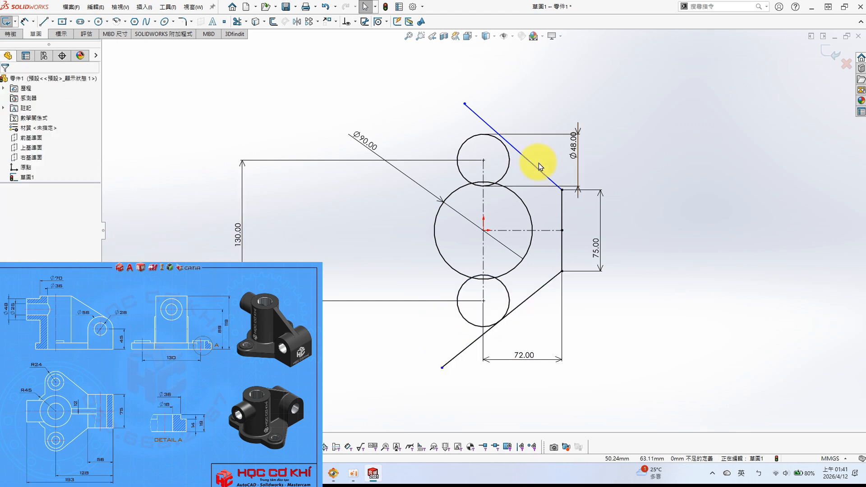
pyautogui.click(535, 166)
pyautogui.keyDown('ctrl'); pyautogui.click(507, 151); pyautogui.keyUp('ctrl')
pyautogui.click(8, 236)
pyautogui.click(143, 198)
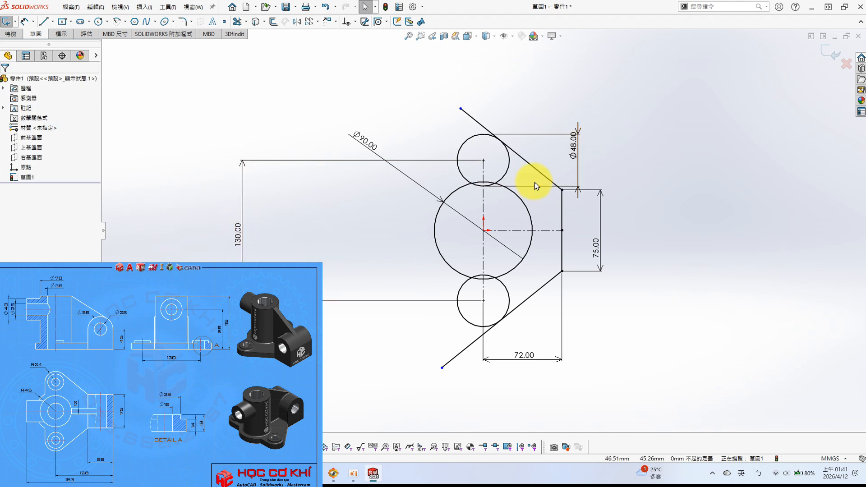
# Sketch a vertical line about 210 mm long just left of the two small circles, crossing the 90 mm circle
pyautogui.press('s')
pyautogui.press('l')
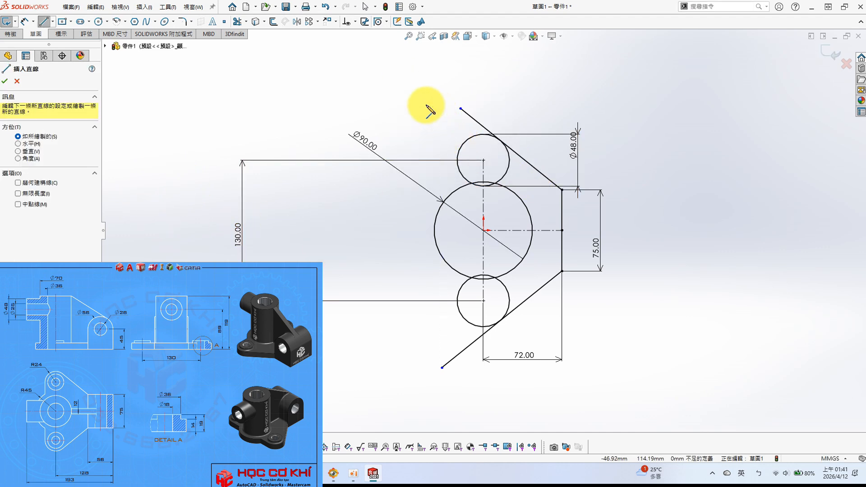
pyautogui.click(438, 103)
pyautogui.click(440, 330)
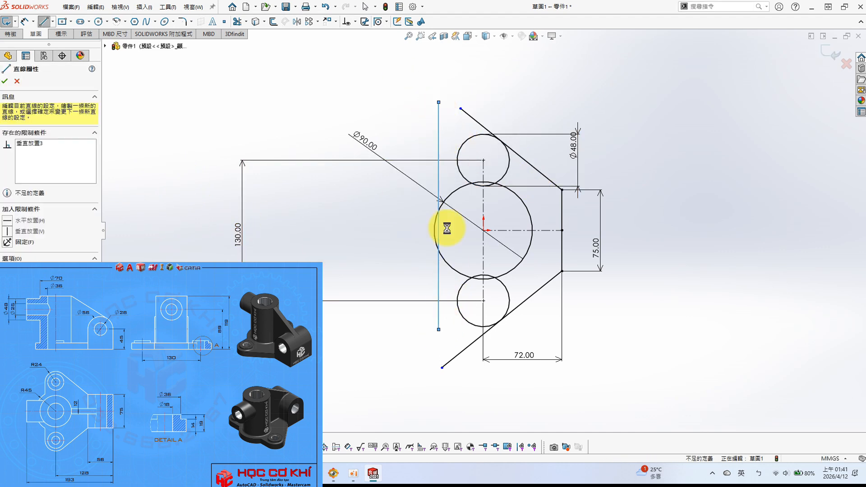
pyautogui.press('Escape')
# Make the long vertical line tangent to the left side of the upper 48 mm circle
pyautogui.click(439, 181)
pyautogui.keyDown('ctrl'); pyautogui.click(463, 155); pyautogui.keyUp('ctrl')
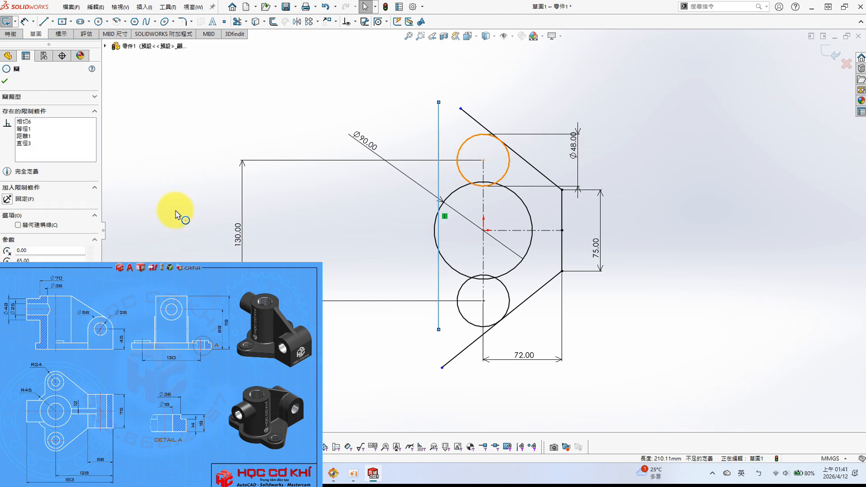
pyautogui.click(17, 234)
pyautogui.click(221, 200)
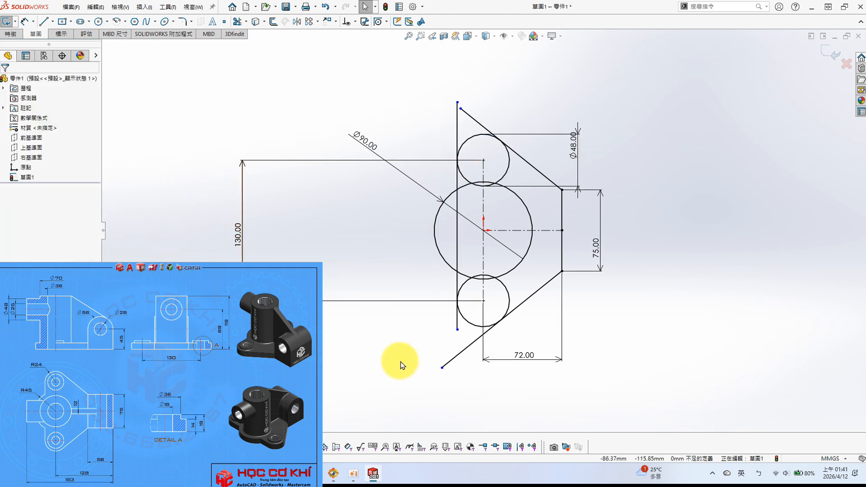
# Power-trim the ends of the upper slanted line and the long vertical line that extend beyond the upper 48 mm circle
pyautogui.scroll(-1, 491, 113)
pyautogui.scroll(1, 493, 113)
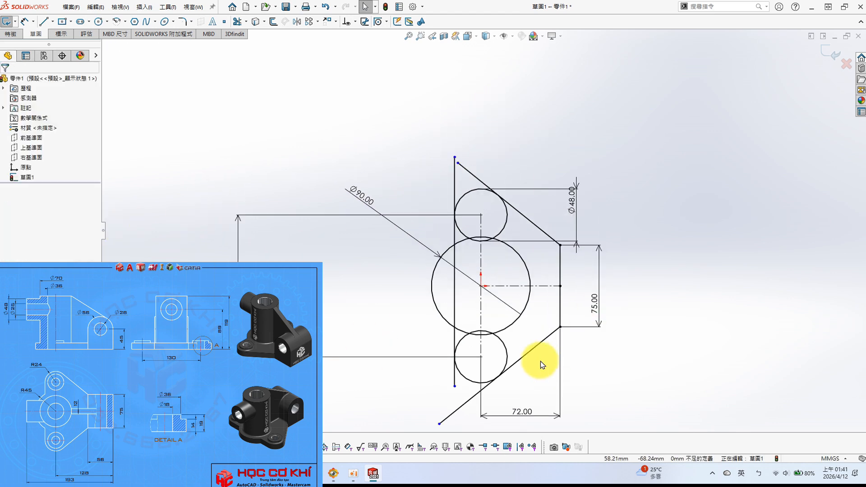
pyautogui.scroll(-1, 539, 370)
pyautogui.scroll(-2, 525, 124)
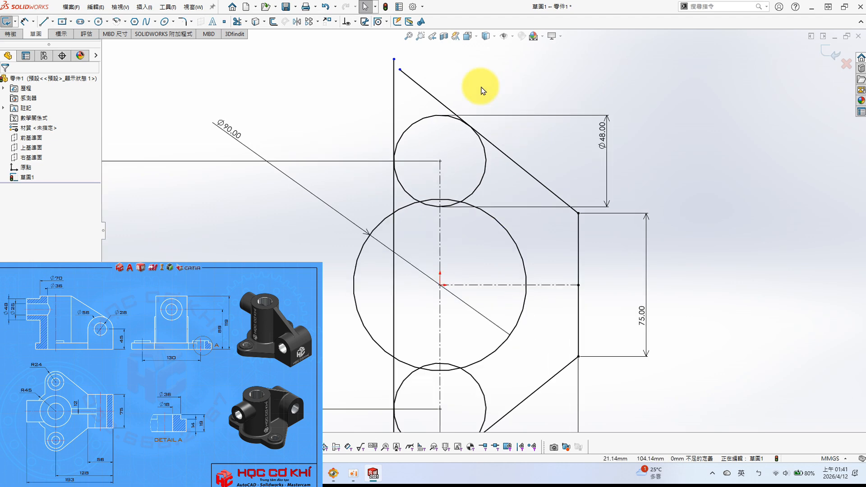
pyautogui.press('s')
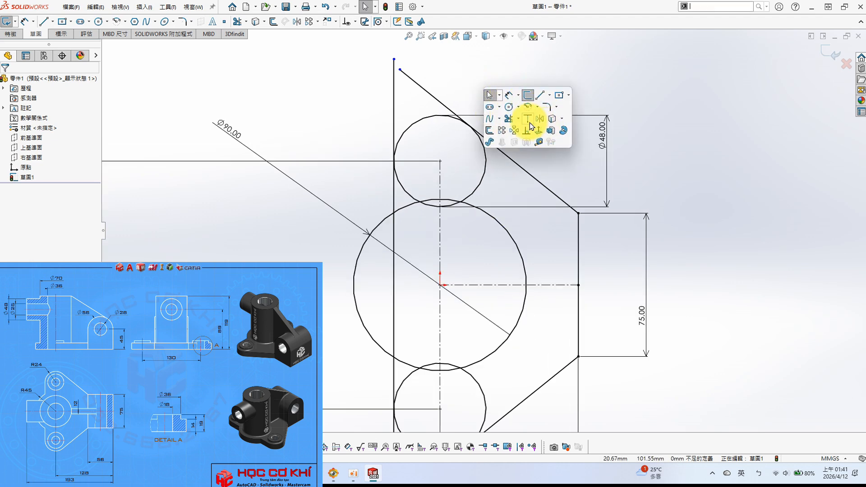
pyautogui.click(508, 118)
pyautogui.click(13, 138)
pyautogui.moveTo(455, 87); pyautogui.dragTo(367, 110)
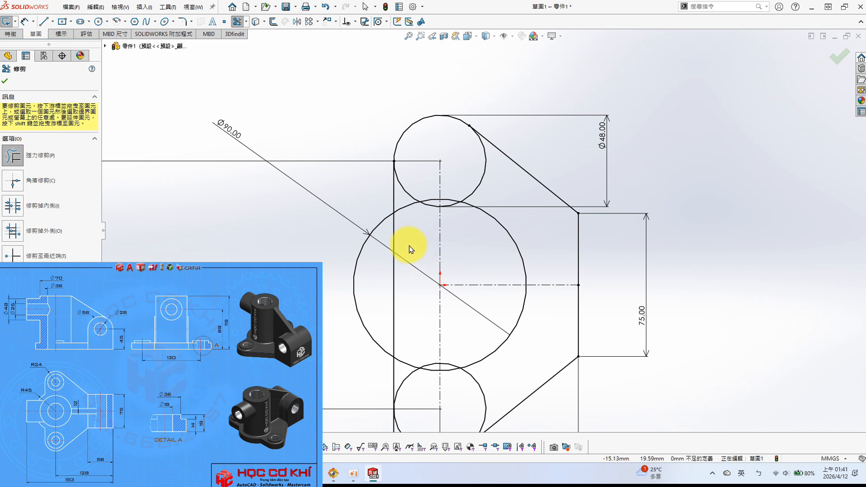
# Power-trim the upper-right arc of the 90 mm circle, between the upper small circle and the horizontal centerline
pyautogui.scroll(-1, 406, 274)
pyautogui.scroll(1, 409, 277)
pyautogui.scroll(-3, 422, 282)
pyautogui.scroll(1, 469, 272)
pyautogui.scroll(1, 496, 155)
pyautogui.scroll(-1, 498, 136)
pyautogui.moveTo(603, 238); pyautogui.dragTo(526, 302)
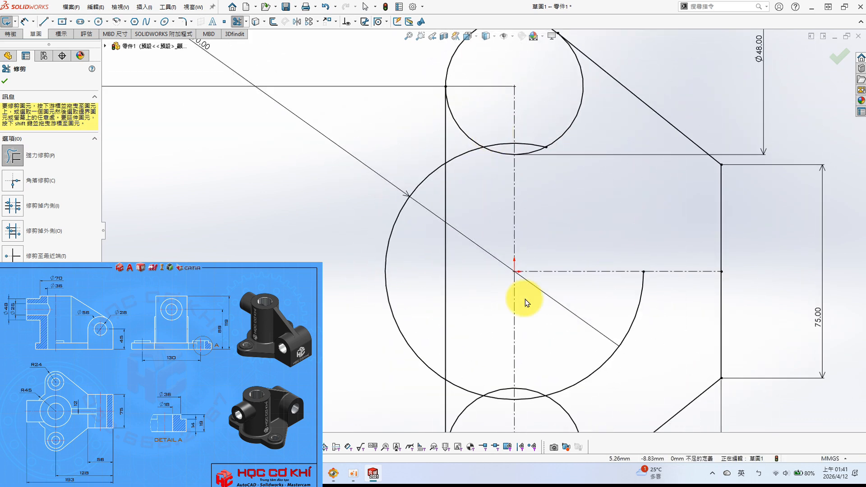
# Power-trim the vertical line's section inside the 90 mm circle and both line ends extending beyond the lower small circle
pyautogui.scroll(3, 546, 301)
pyautogui.scroll(1, 493, 290)
pyautogui.moveTo(451, 236); pyautogui.dragTo(451, 229)
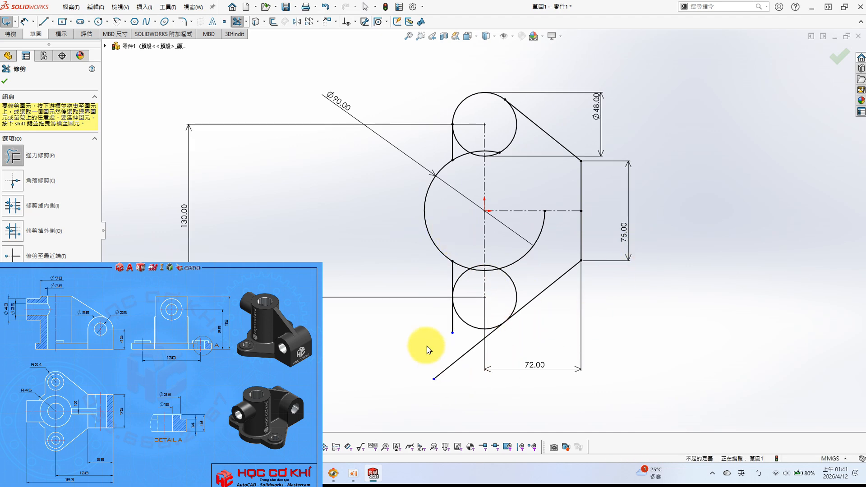
pyautogui.moveTo(450, 329); pyautogui.dragTo(450, 363)
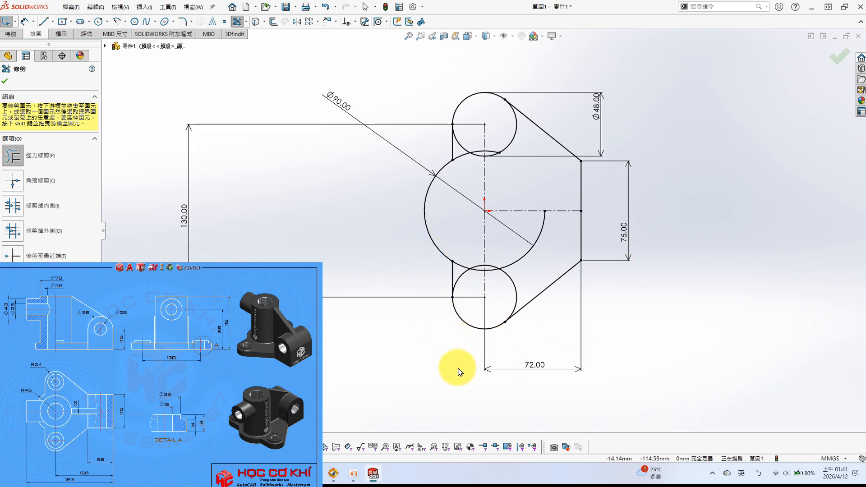
# Corner-trim the 90 mm circle with the upper and lower left vertical segments, keeping only its left arc
pyautogui.click(12, 180)
pyautogui.scroll(-3, 473, 144)
pyautogui.click(436, 169)
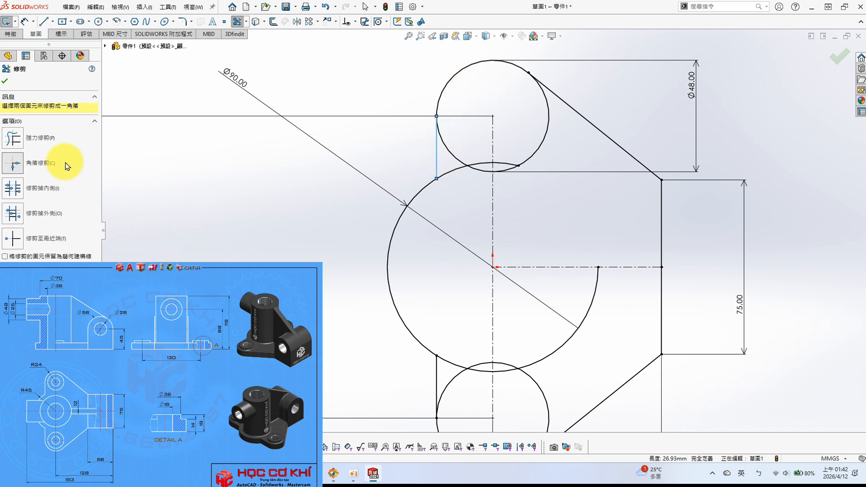
pyautogui.click(424, 188)
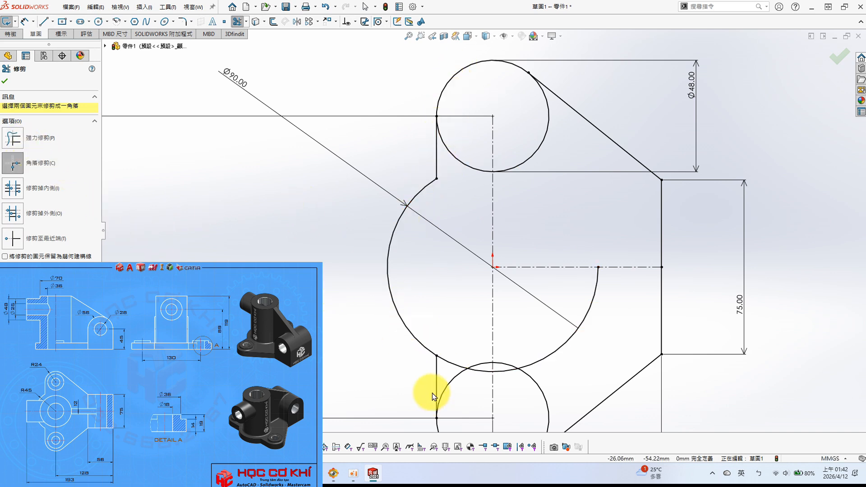
pyautogui.click(426, 348)
# Power-trim the inner right arcs of the lower and upper 48 mm circles, from the slanted lines to the vertical centerline
pyautogui.scroll(3, 421, 348)
pyautogui.press('s')
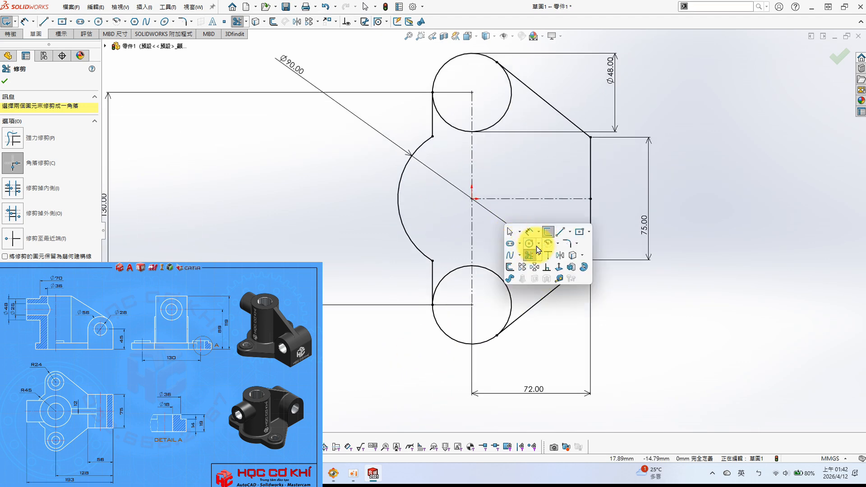
pyautogui.click(12, 138)
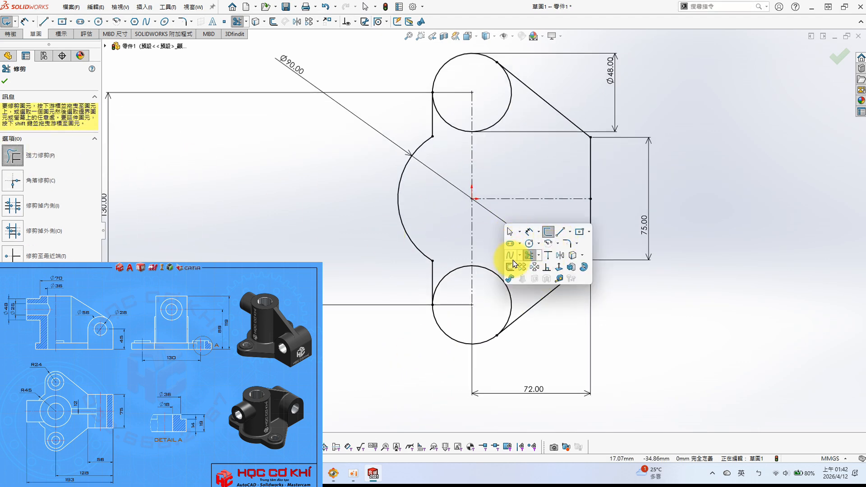
pyautogui.moveTo(488, 275)
pyautogui.mouseDown()
pyautogui.moveTo(513, 183)
pyautogui.moveTo(505, 110)
pyautogui.moveTo(514, 92)
pyautogui.mouseUp()
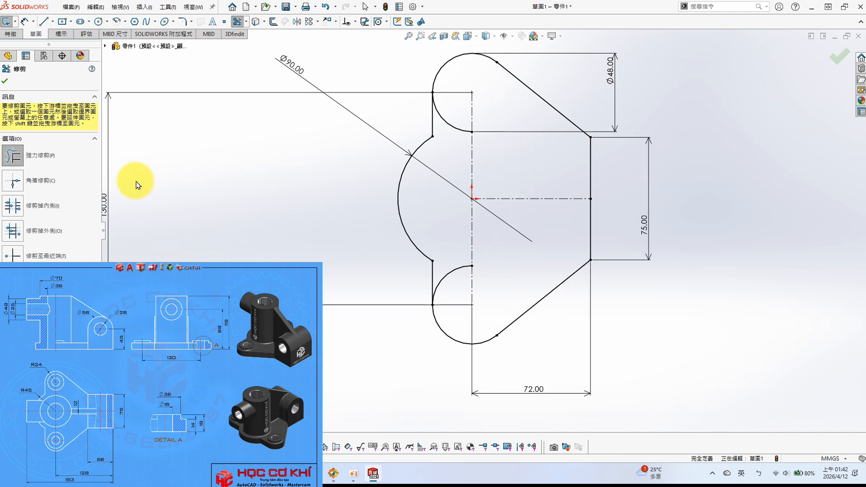
# Corner-trim the upper and lower 48 mm arcs with their adjoining left vertical segments, keeping only the outer arcs
pyautogui.click(40, 182)
pyautogui.click(440, 76)
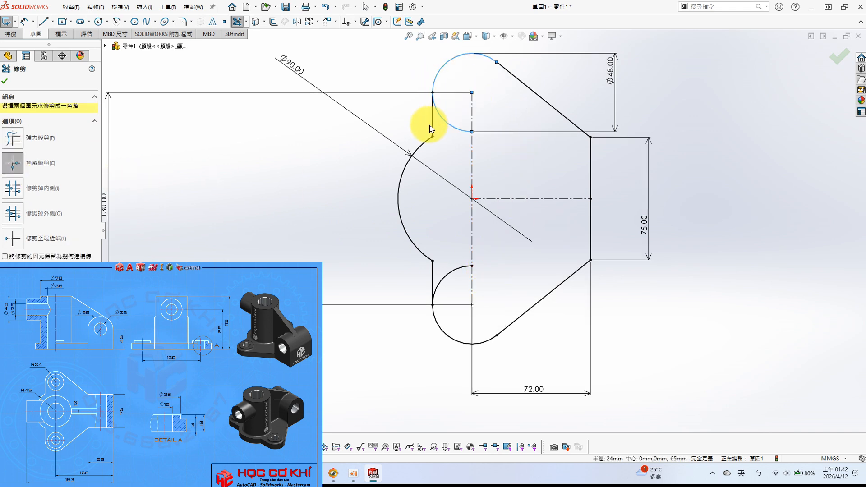
pyautogui.click(434, 124)
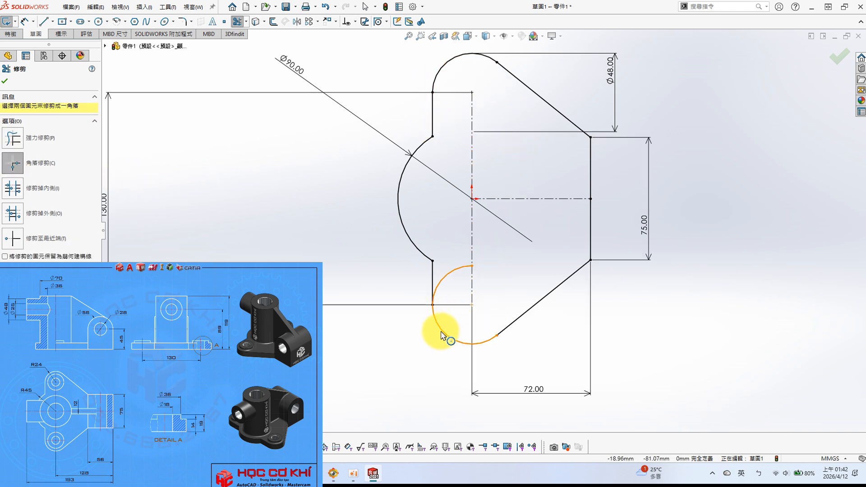
pyautogui.click(441, 332)
pyautogui.click(433, 280)
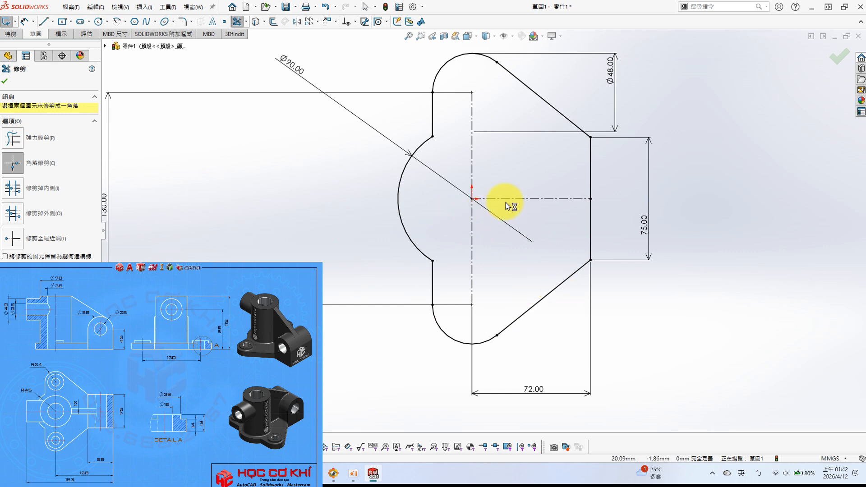
# Extrude the trimmed base plate outline to a thickness of 14 mm
pyautogui.press('s')
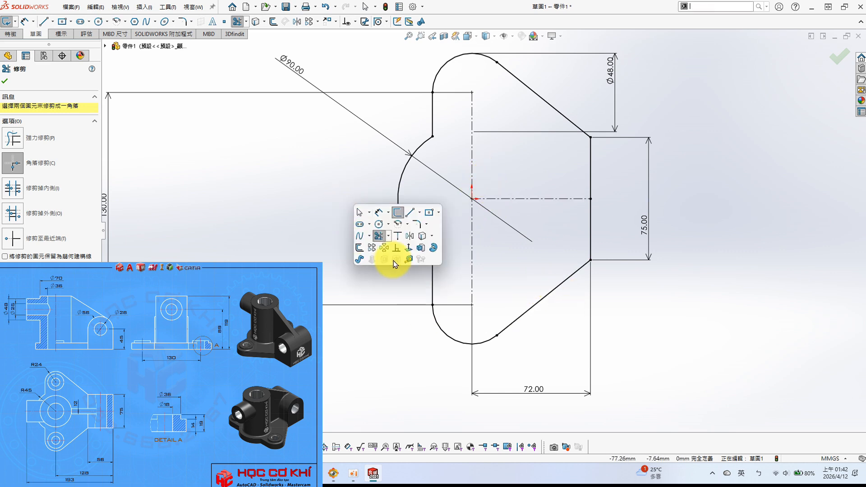
pyautogui.click(420, 248)
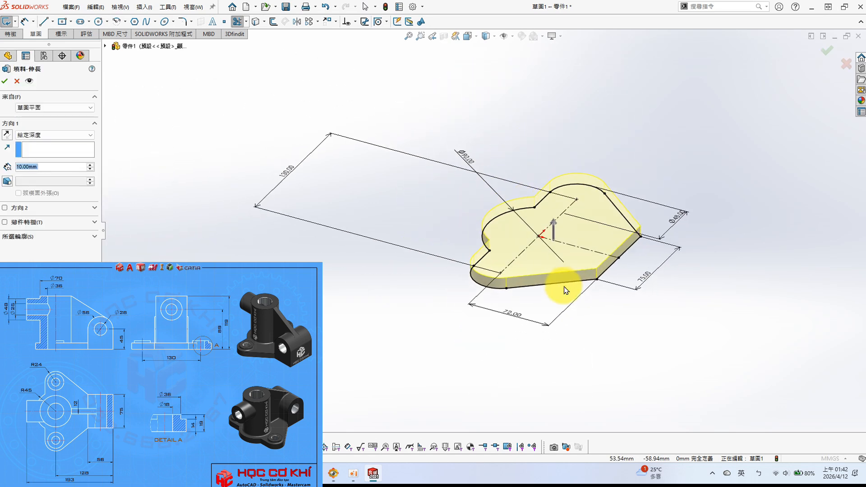
pyautogui.write('14')
pyautogui.press('Return')
pyautogui.click(4, 81)
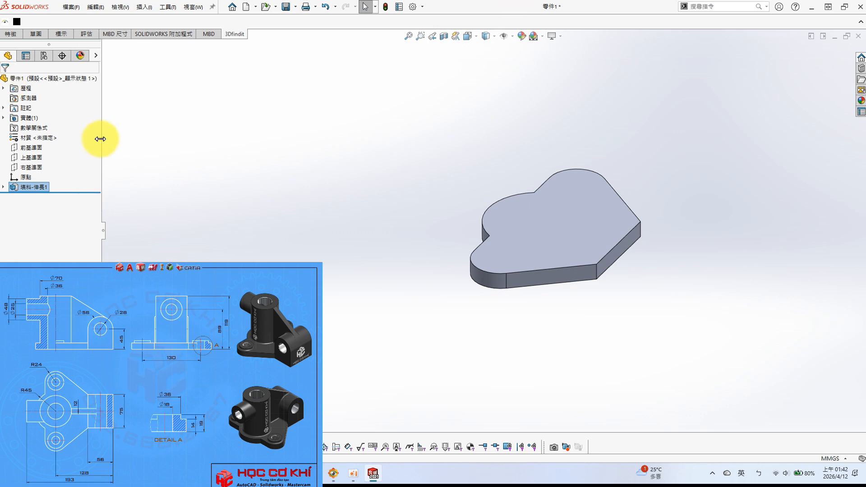
# On the Top Plane, sketch a circle about 82 mm in diameter centered on the origin
pyautogui.click(38, 159)
pyautogui.click(32, 144)
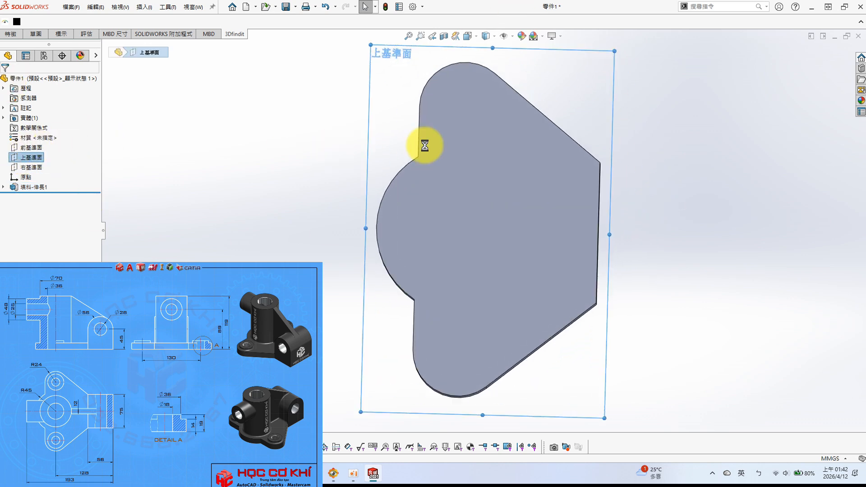
pyautogui.press('s')
pyautogui.click(656, 252)
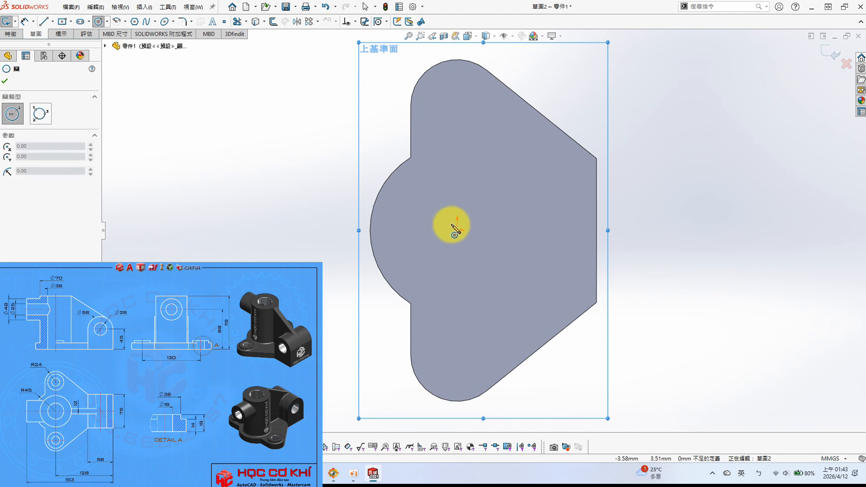
pyautogui.click(457, 230)
pyautogui.click(526, 270)
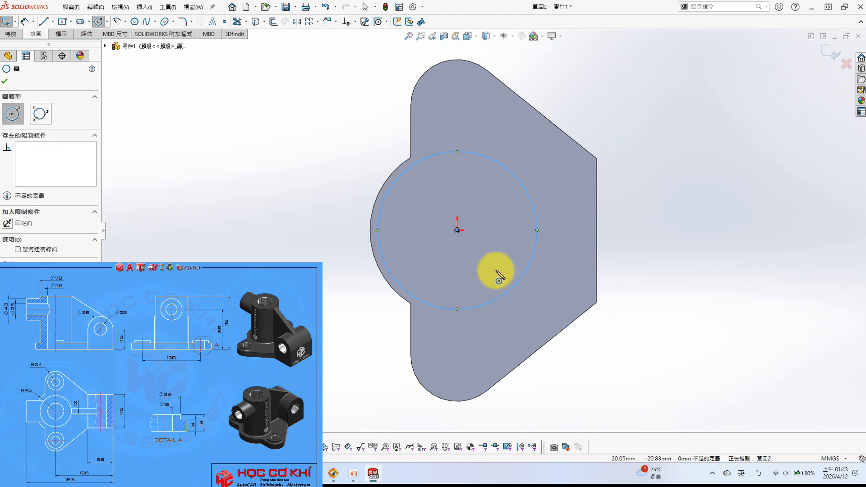
# Dimension the origin-centered circle's diameter as 70 mm
pyautogui.press('s')
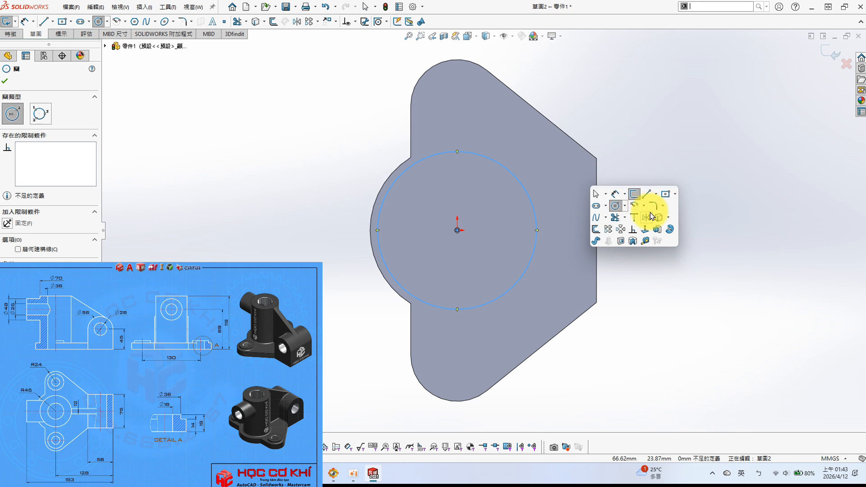
pyautogui.click(615, 194)
pyautogui.click(520, 178)
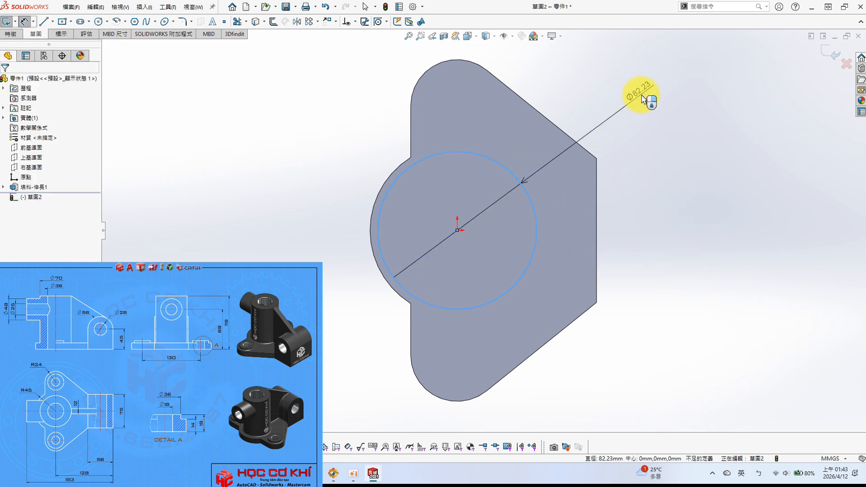
pyautogui.click(644, 93)
pyautogui.write('70')
pyautogui.press('Return')
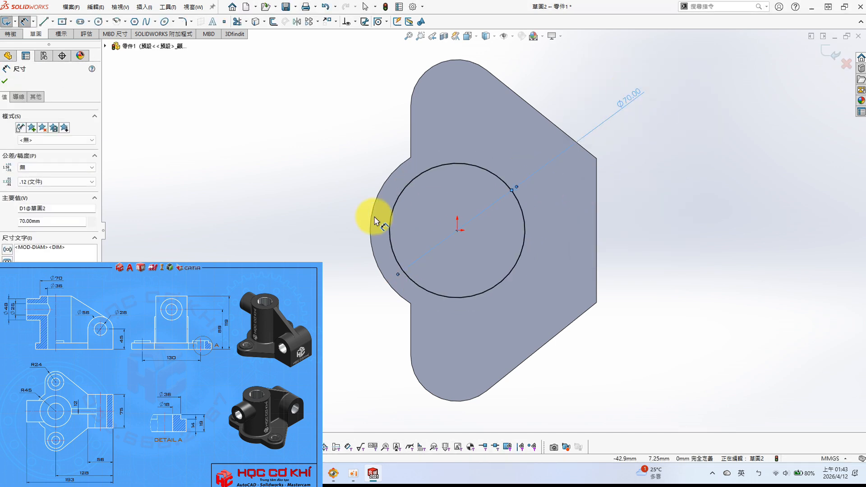
# Extrude the 70 mm circle upward 119 mm, merged with the base plate, to form the vertical cylinder
pyautogui.press('s')
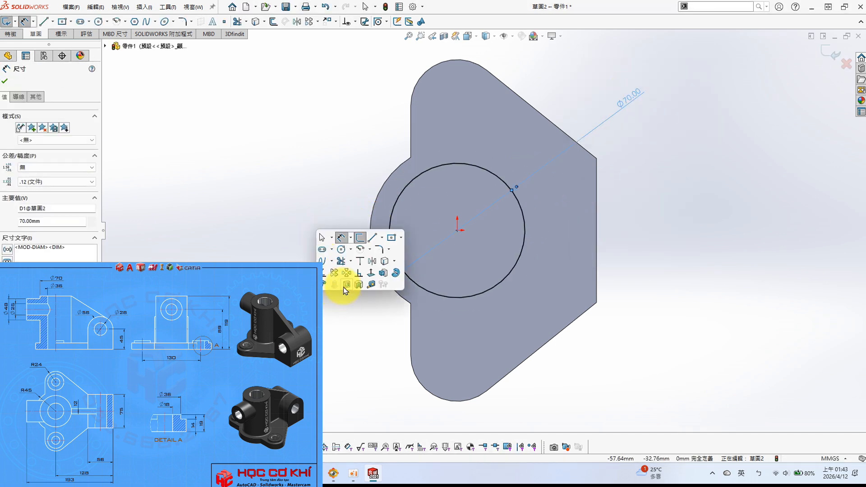
pyautogui.click(385, 273)
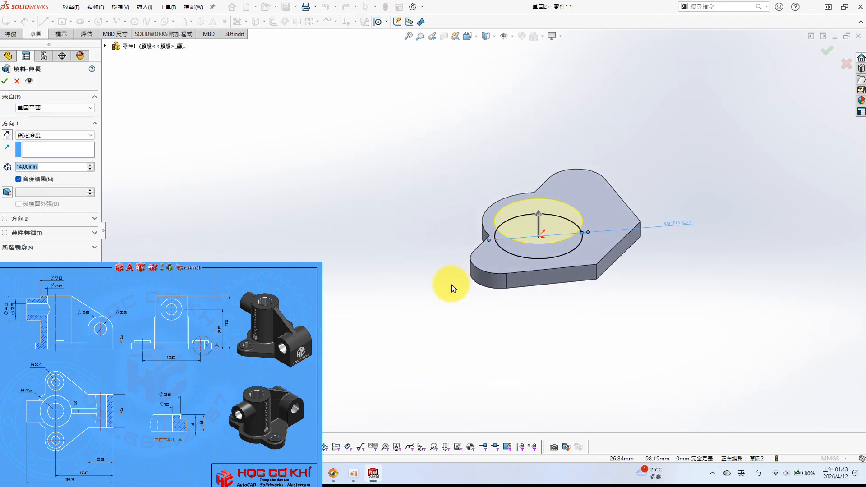
pyautogui.write('119')
pyautogui.press('Return')
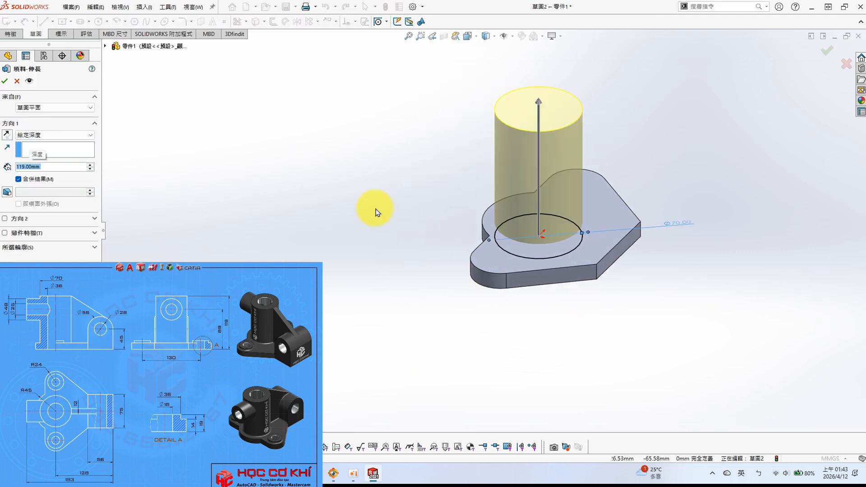
pyautogui.click(5, 81)
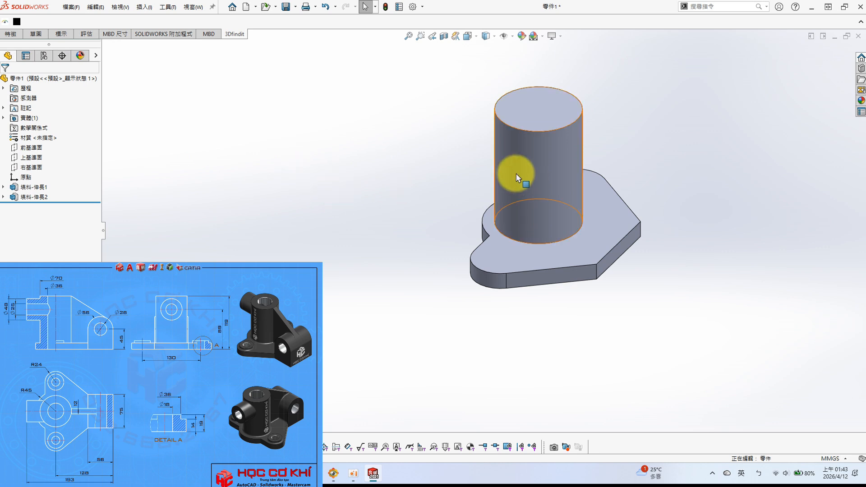
# On the Right Plane, sketch a circle on the upper part of the cylinder, centered about 88 mm above the origin
pyautogui.click(31, 147)
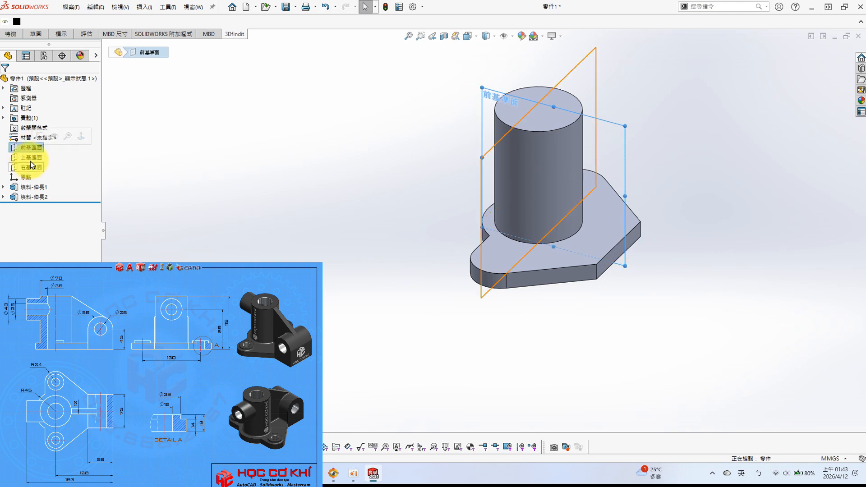
pyautogui.click(33, 167)
pyautogui.rightClick(38, 170)
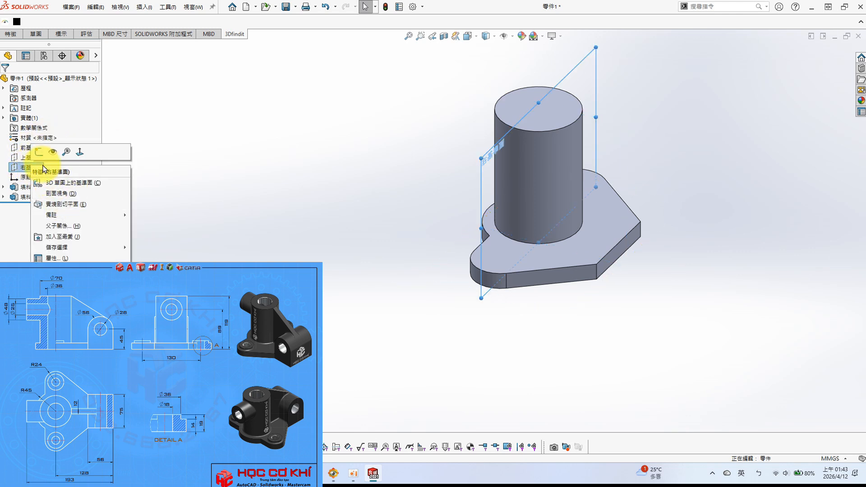
pyautogui.click(39, 152)
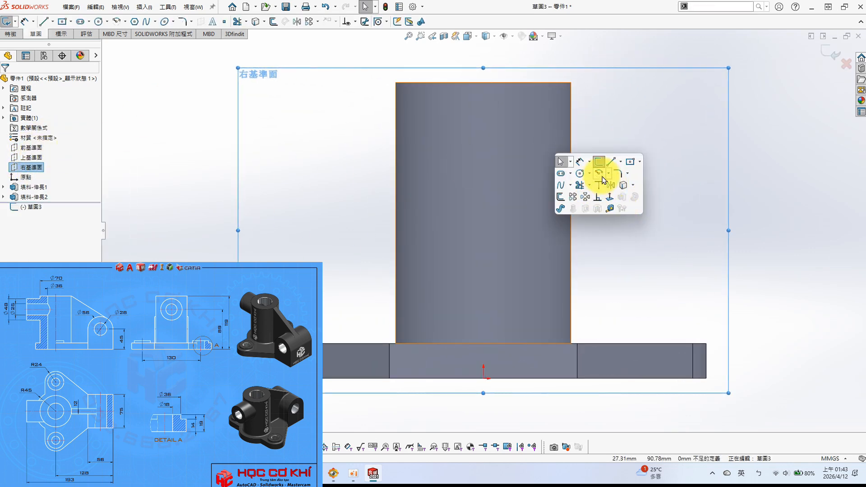
pyautogui.click(582, 177)
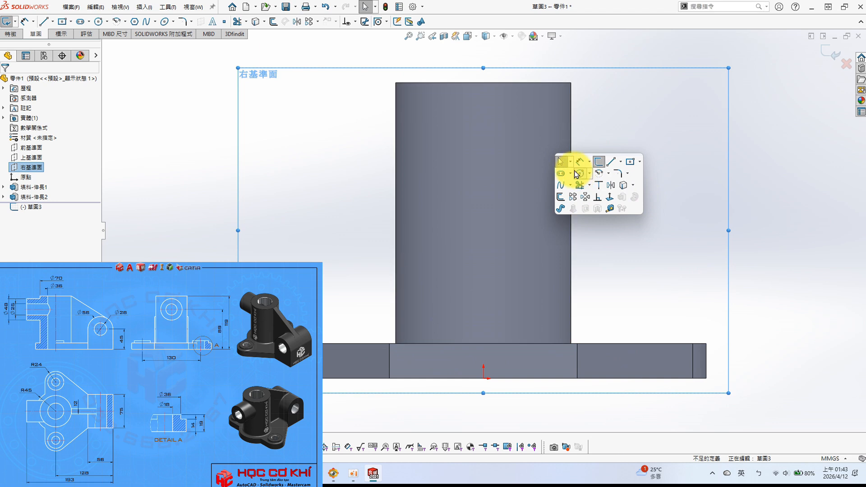
pyautogui.click(481, 159)
pyautogui.click(504, 181)
pyautogui.press('Escape')
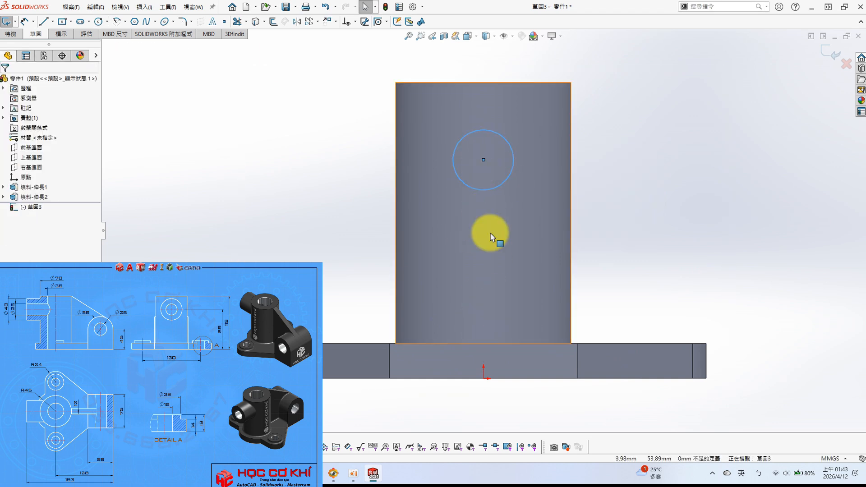
# Add a vertical relation between the circle's center and the origin
pyautogui.click(483, 160)
pyautogui.keyDown('ctrl'); pyautogui.click(483, 379); pyautogui.keyUp('ctrl')
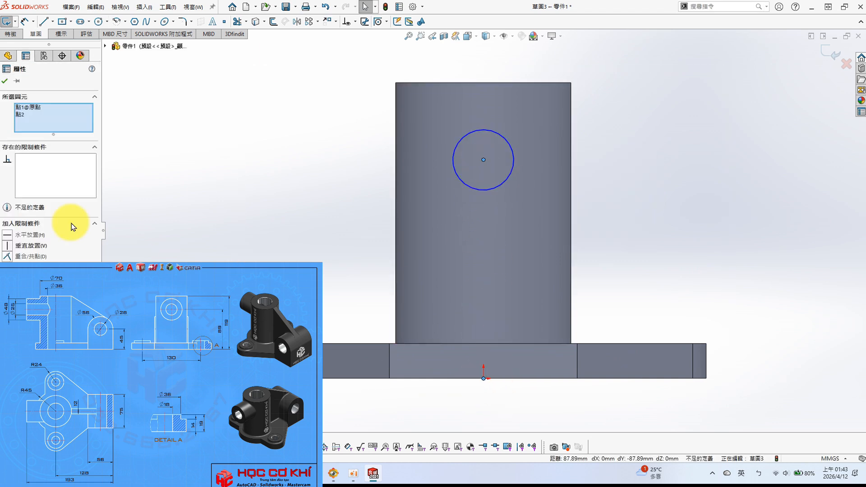
pyautogui.click(332, 135)
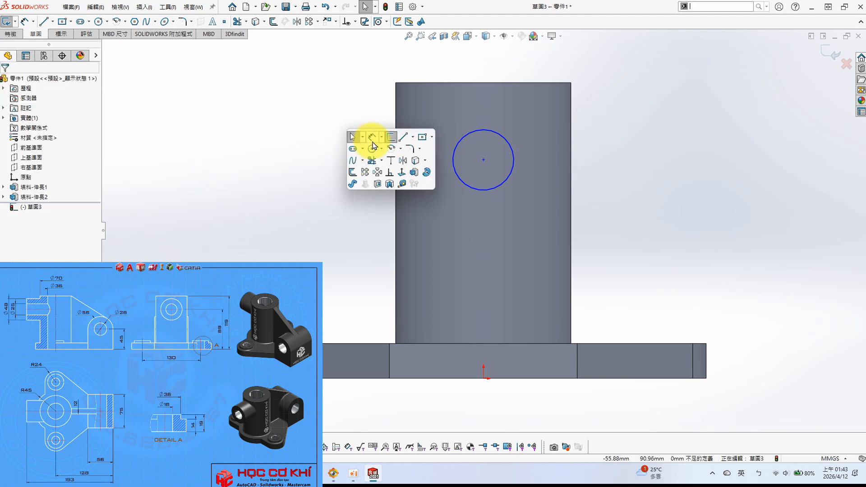
# Dimension the side boss circle's diameter as 48 mm
pyautogui.click(510, 145)
pyautogui.click(645, 95)
pyautogui.write('48')
pyautogui.press('Return')
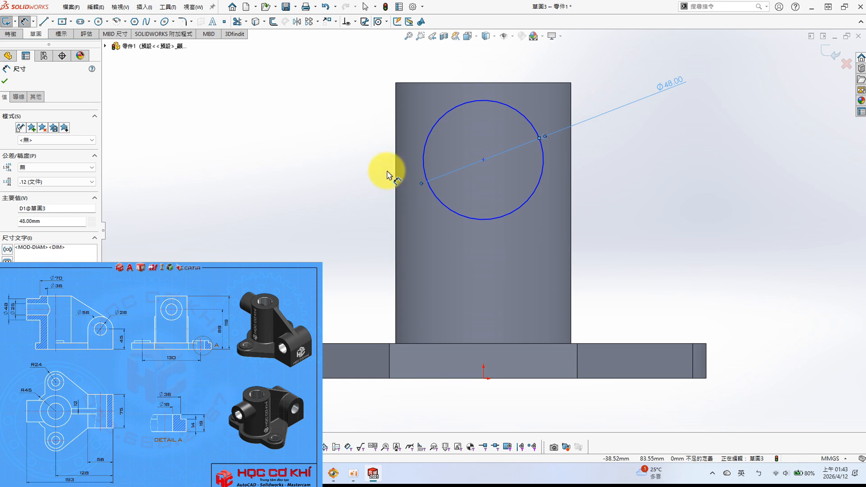
# Dimension the 48 mm circle's center height above the base plate's bottom edge as 89 mm
pyautogui.moveTo(441, 180); pyautogui.dragTo(525, 228, button='middle')
pyautogui.press('Escape')
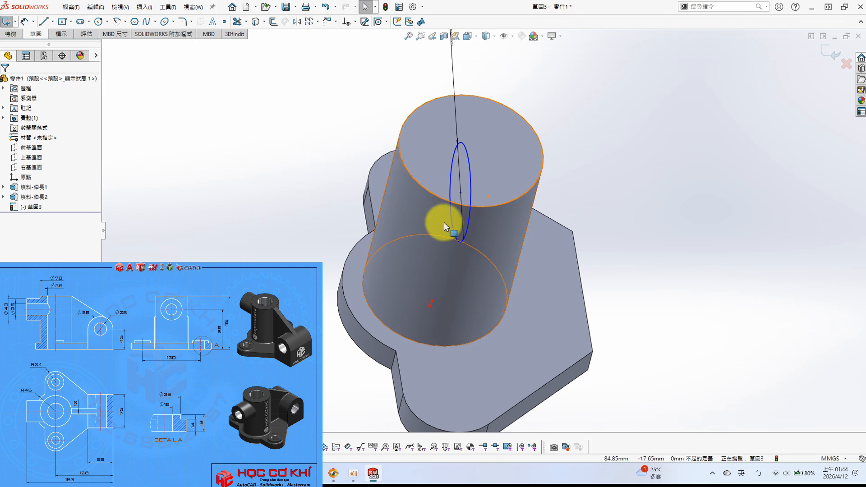
pyautogui.moveTo(339, 158); pyautogui.dragTo(430, 141, button='middle')
pyautogui.click(430, 141)
pyautogui.click(286, 127)
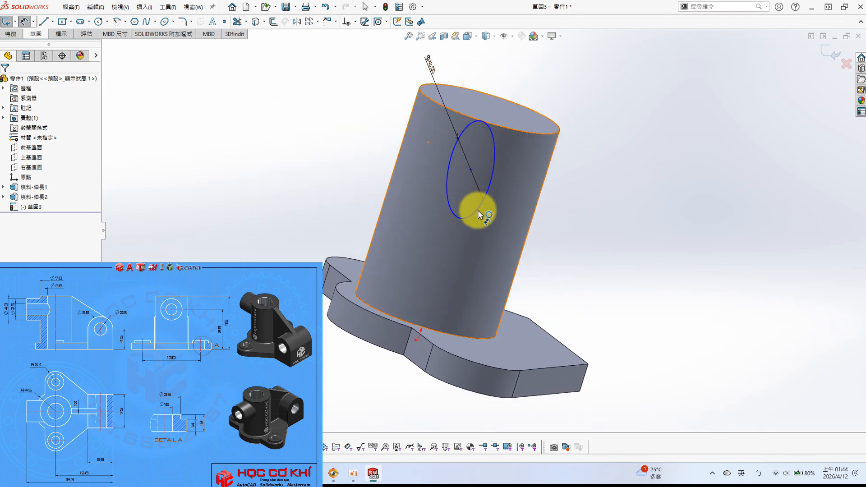
pyautogui.click(470, 215)
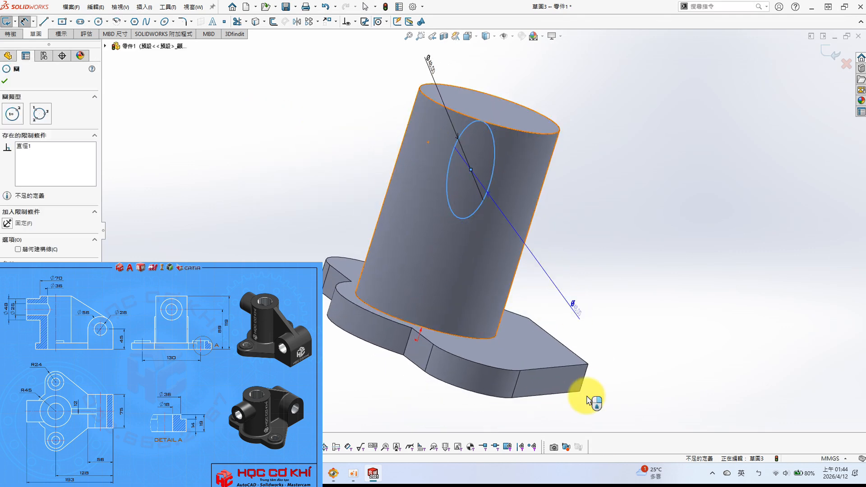
pyautogui.click(451, 386)
pyautogui.click(610, 272)
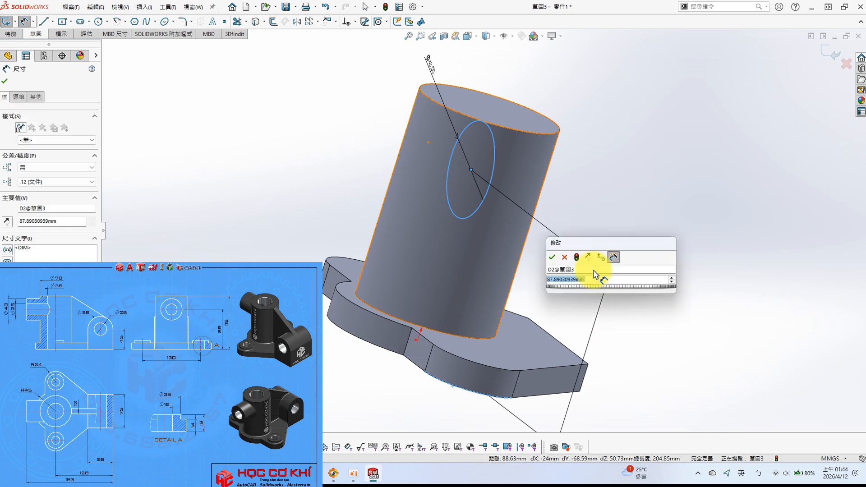
pyautogui.write('89')
pyautogui.press('Return')
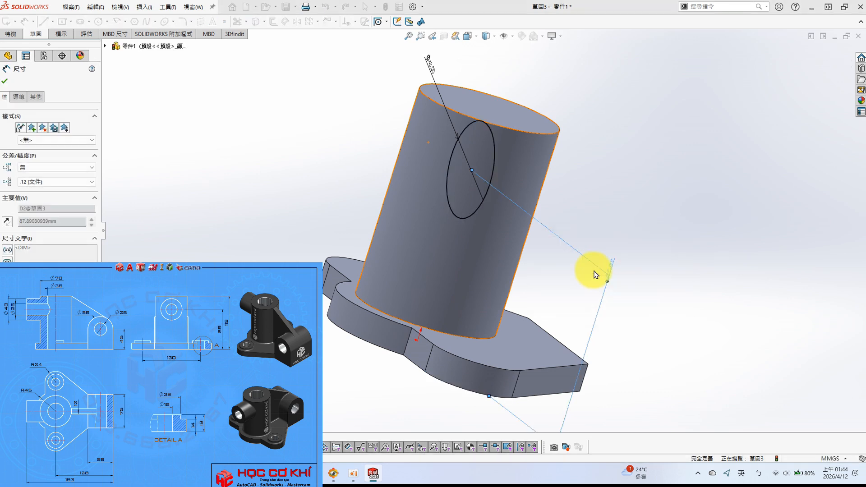
# Extrude the 48 mm circle in the reversed direction to a depth of 193-128 mm, merged with the cylinder, as a side boss
pyautogui.moveTo(605, 245); pyautogui.dragTo(626, 245, button='middle')
pyautogui.scroll(1, 469, 238)
pyautogui.press('s')
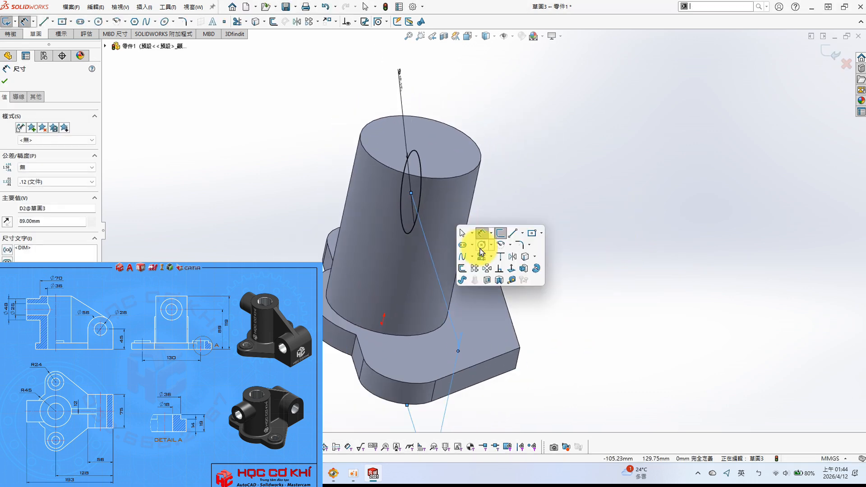
pyautogui.click(524, 273)
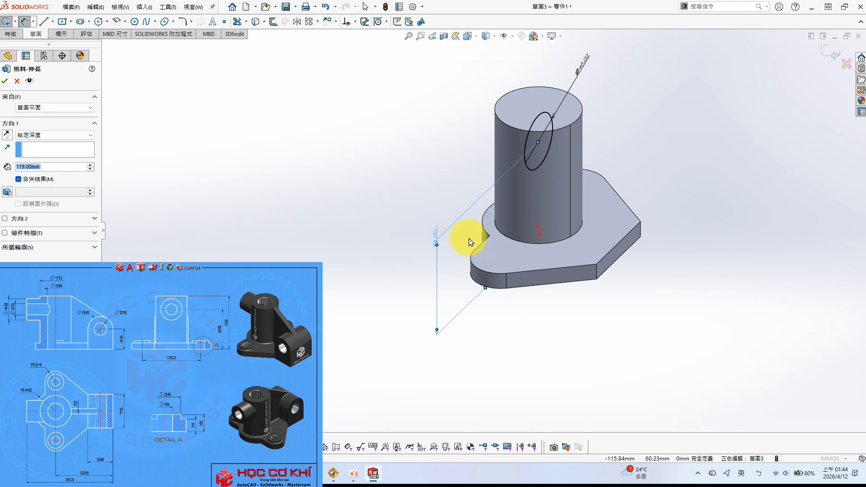
pyautogui.click(8, 135)
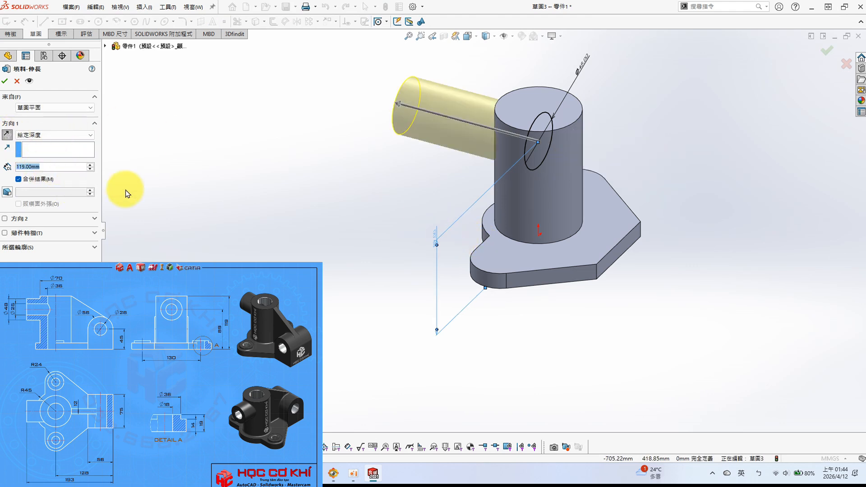
pyautogui.write('19')
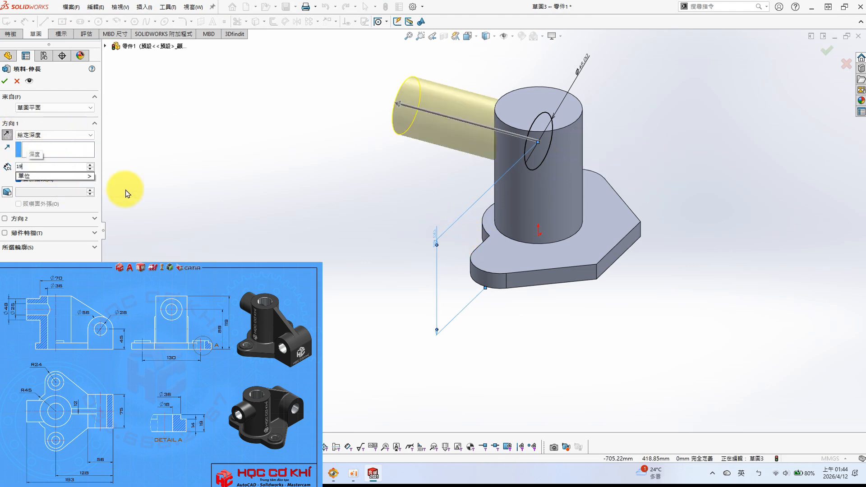
pyautogui.write('3-128')
pyautogui.press('Return')
pyautogui.click(5, 81)
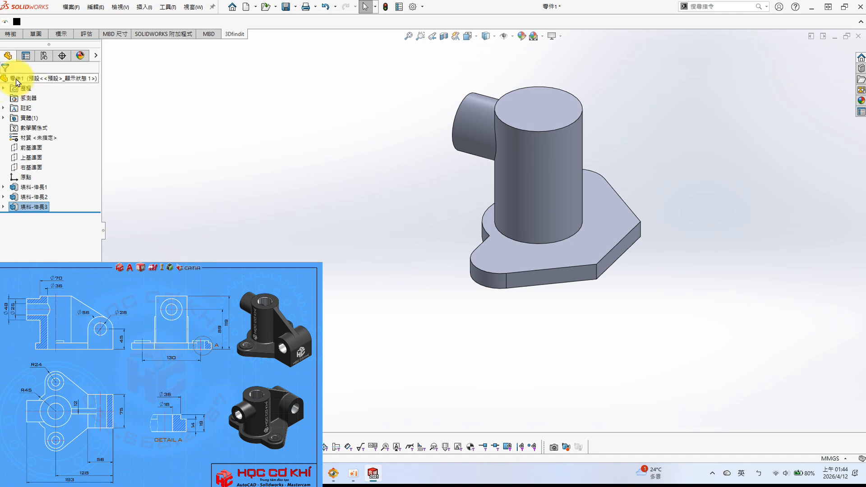
# Start a sketch on the Front Plane and draw a circle about 30 mm in diameter beyond the end of the base plate
pyautogui.moveTo(368, 169); pyautogui.dragTo(450, 187, button='middle')
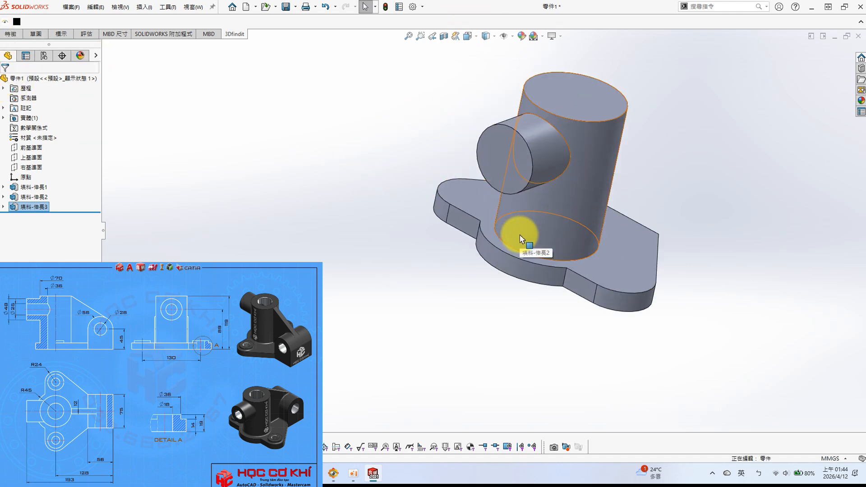
pyautogui.click(571, 92)
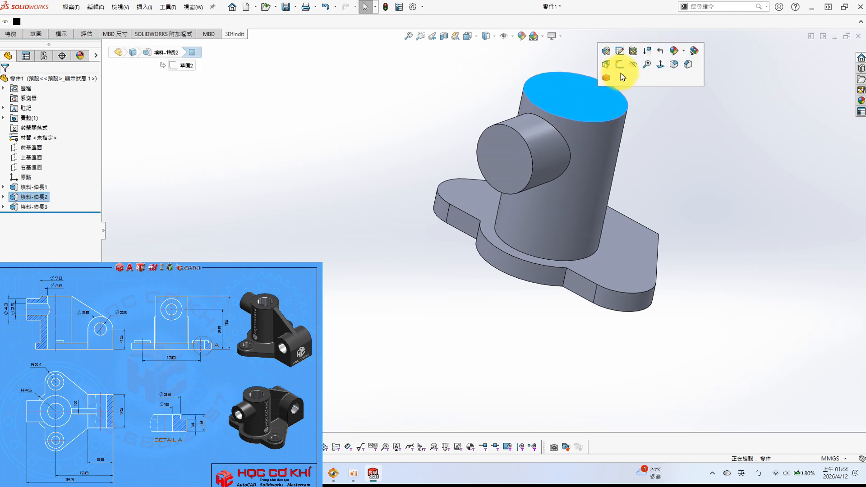
pyautogui.click(685, 193)
pyautogui.moveTo(685, 193); pyautogui.dragTo(568, 190, button='middle')
pyautogui.click(38, 156)
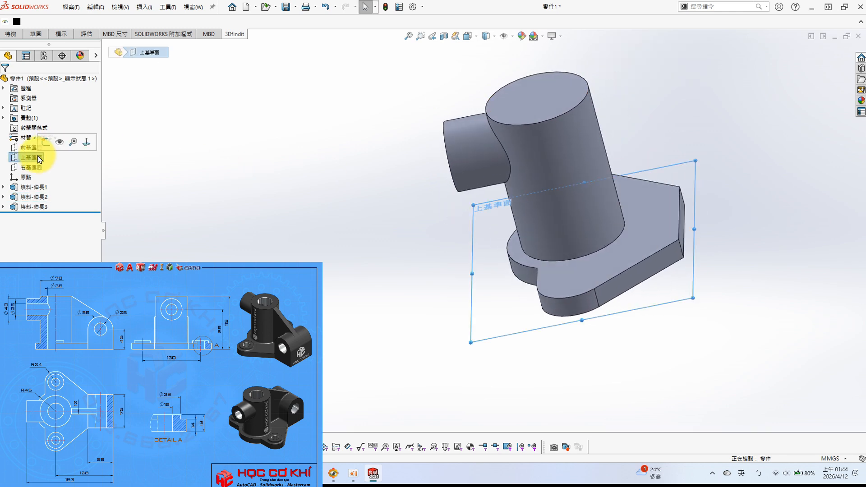
pyautogui.click(37, 146)
pyautogui.click(39, 134)
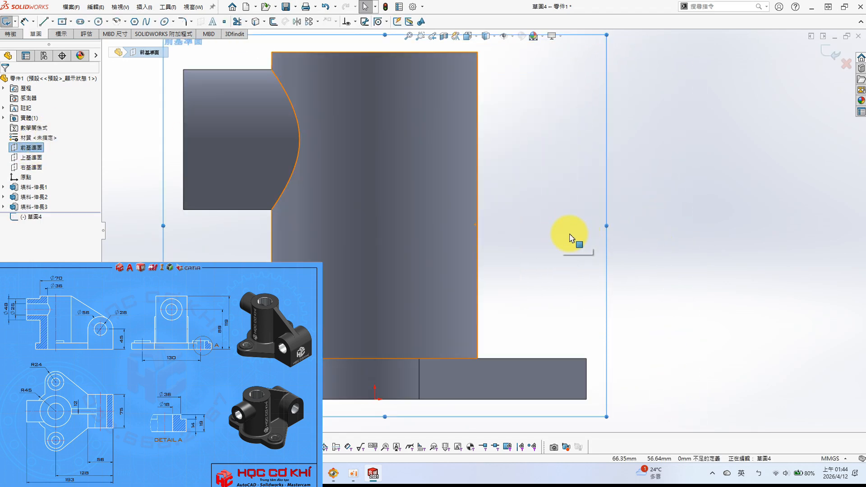
pyautogui.press('s')
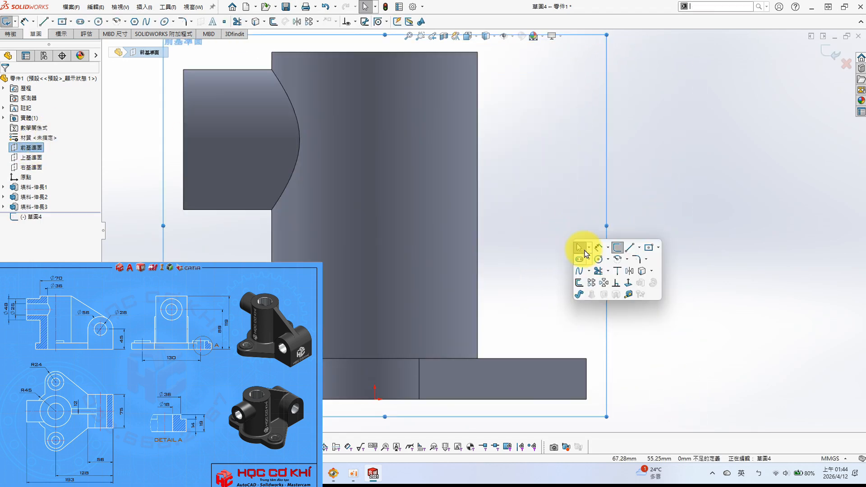
pyautogui.click(598, 260)
pyautogui.click(637, 241)
pyautogui.click(663, 279)
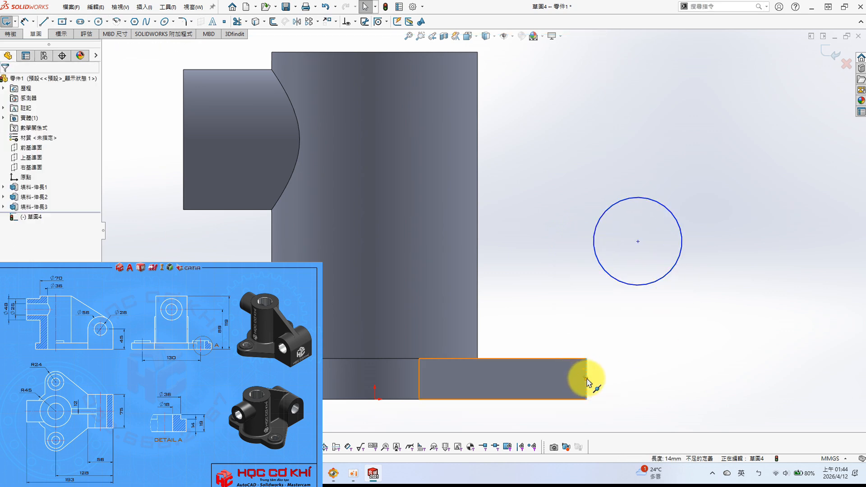
# Convert the base plate's vertical end edge into a sketch line and make the circle tangent to it
pyautogui.press('s')
pyautogui.click(671, 297)
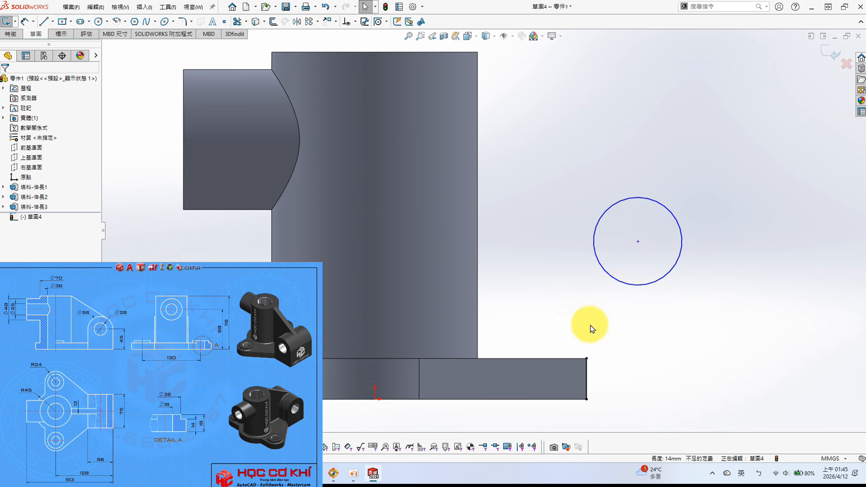
pyautogui.click(622, 281)
pyautogui.keyDown('ctrl'); pyautogui.click(587, 374); pyautogui.keyUp('ctrl')
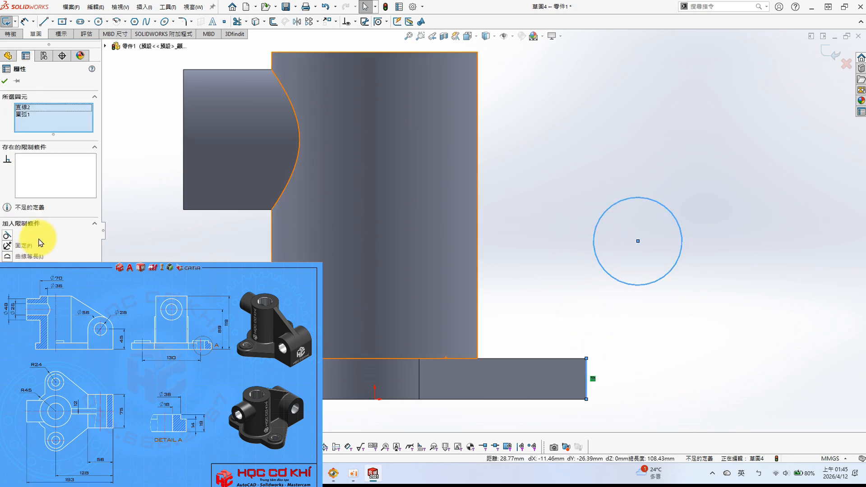
pyautogui.click(10, 239)
pyautogui.click(424, 192)
pyautogui.click(548, 161)
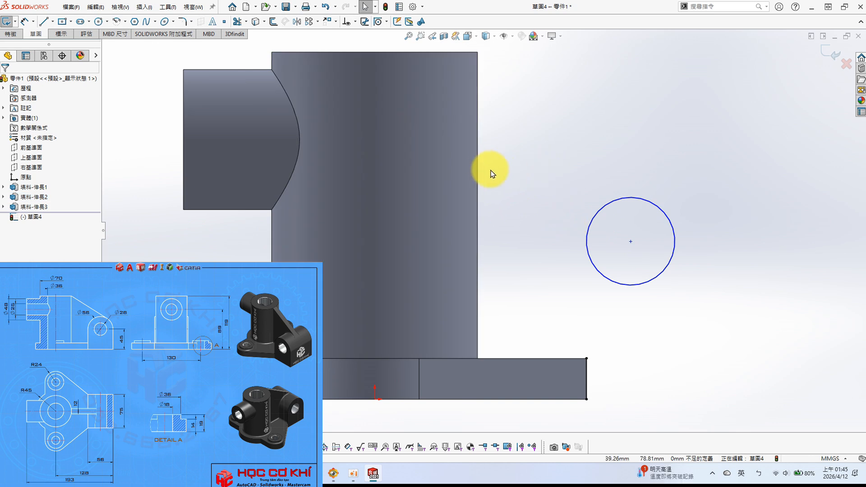
# Dimension the circle's diameter as 56 mm
pyautogui.press('s')
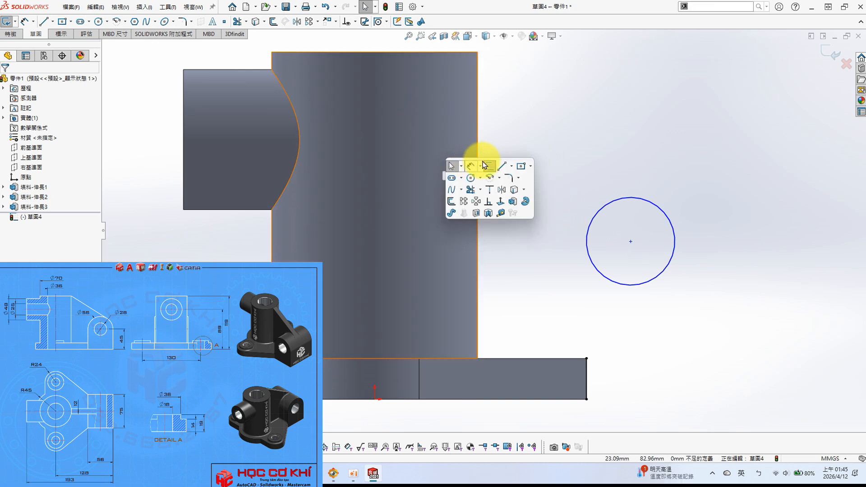
pyautogui.click(473, 169)
pyautogui.click(662, 215)
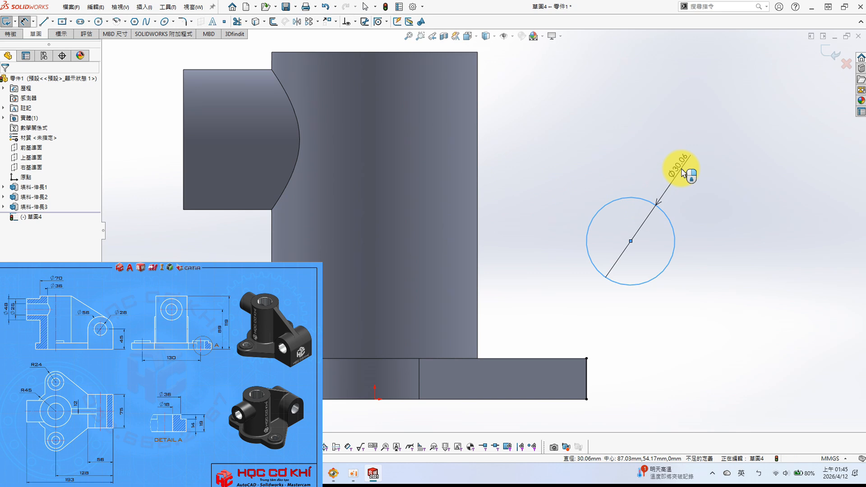
pyautogui.click(679, 170)
pyautogui.write('56')
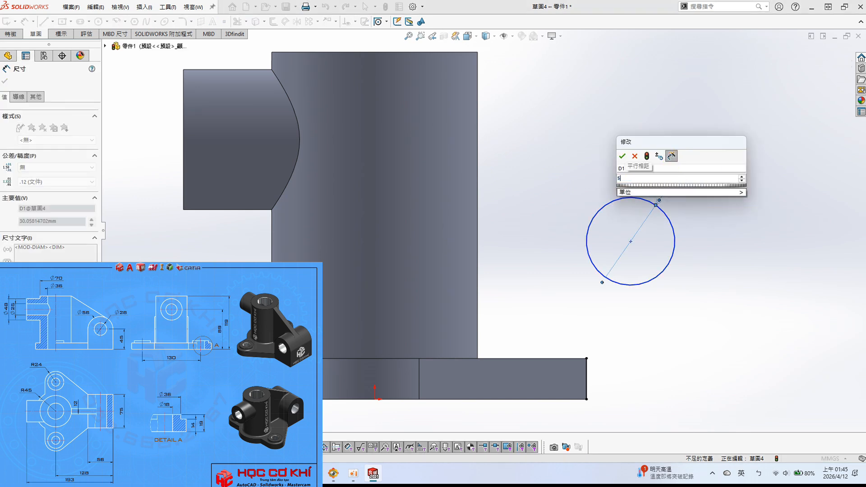
pyautogui.press('Return')
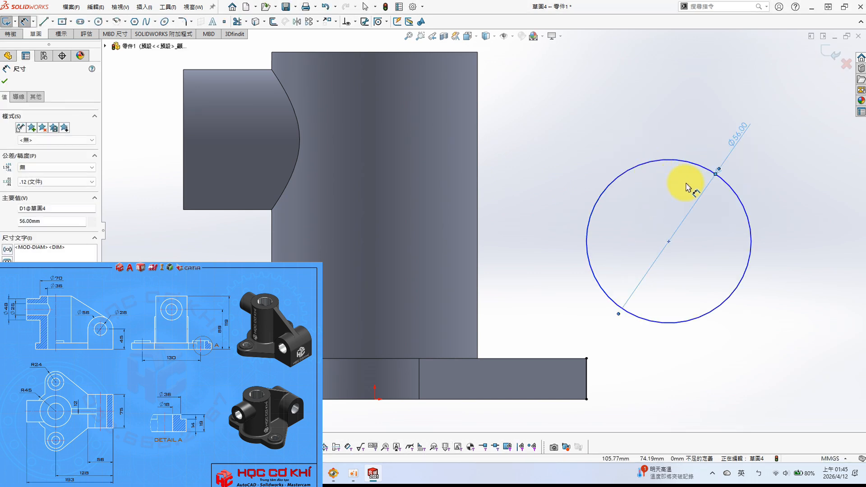
# Dimension the circle's center height above the base plate's bottom edge as 45 mm
pyautogui.click(579, 400)
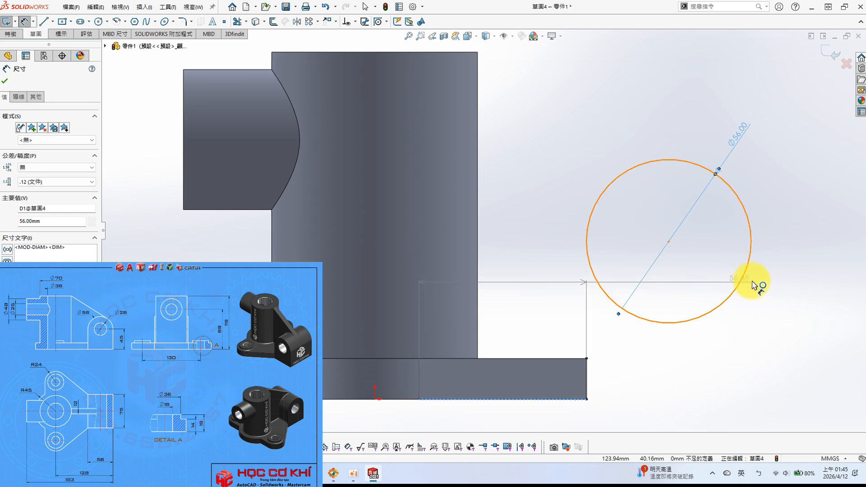
pyautogui.click(748, 284)
pyautogui.click(820, 284)
pyautogui.write('45')
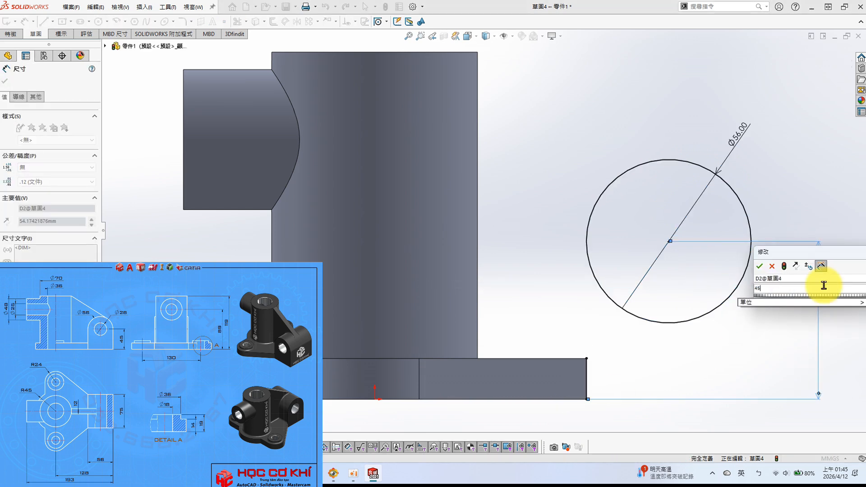
pyautogui.press('Return')
pyautogui.scroll(1, 730, 253)
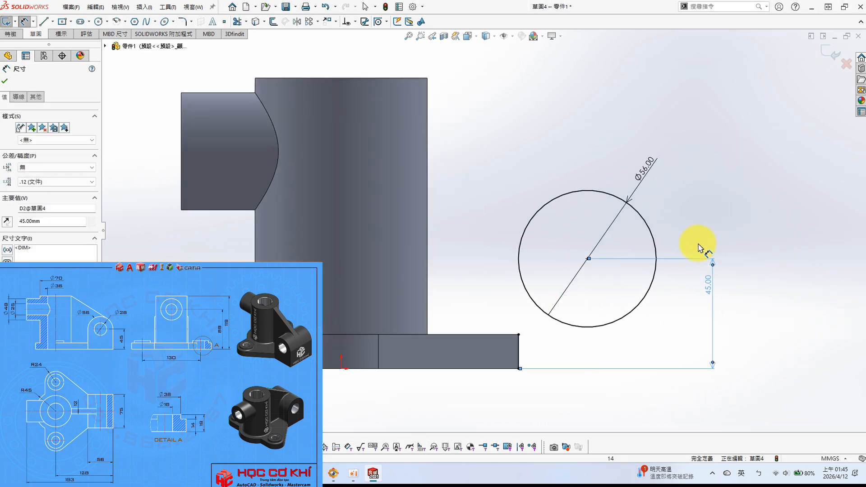
pyautogui.scroll(-1, 698, 248)
pyautogui.press('Escape')
# Draw a vertical line from the circle's outer quadrant down past the level of the base plate's bottom edge
pyautogui.press('s')
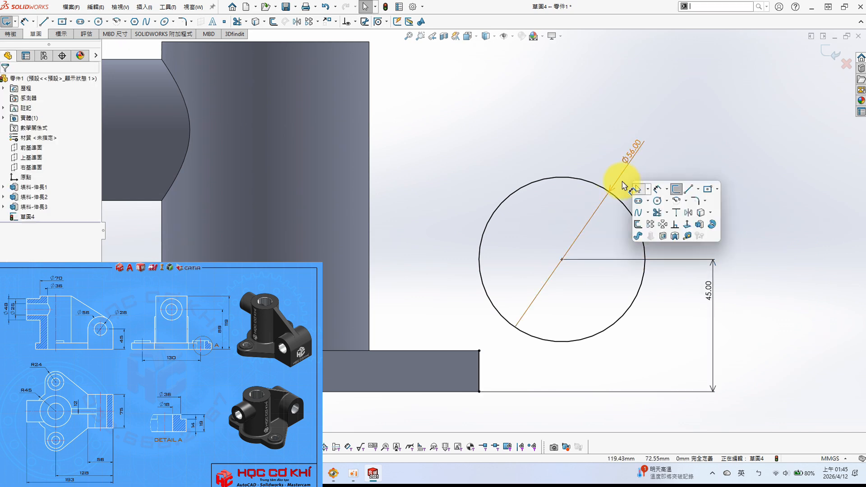
pyautogui.click(689, 192)
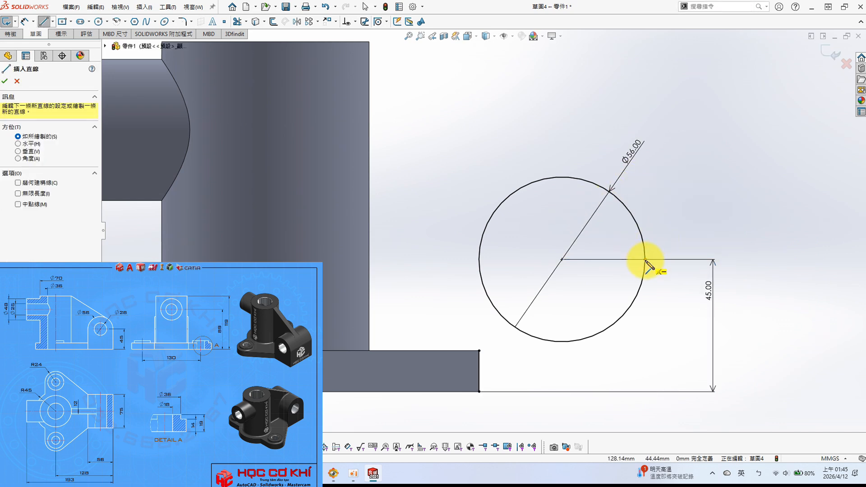
pyautogui.click(645, 260)
pyautogui.click(646, 412)
pyautogui.press('Escape')
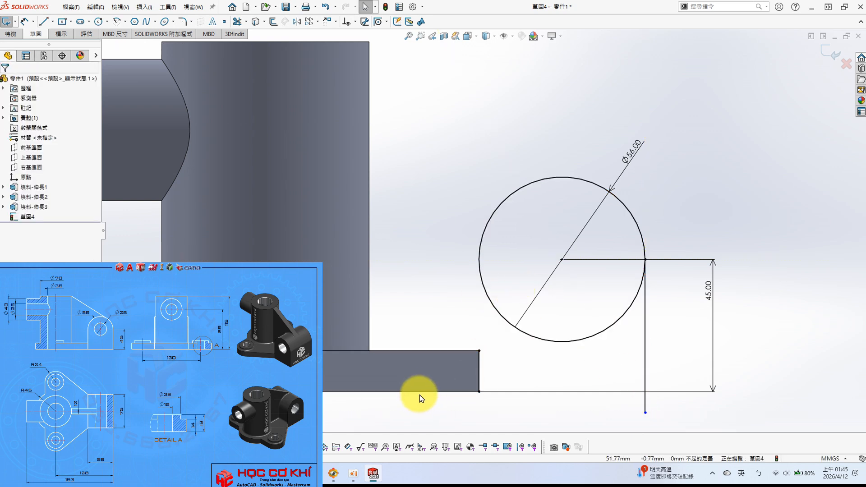
# Convert the base plate's bottom edge, then extend the plate-end line up to the circle and the bottom line to the outer vertical line
pyautogui.click(419, 392)
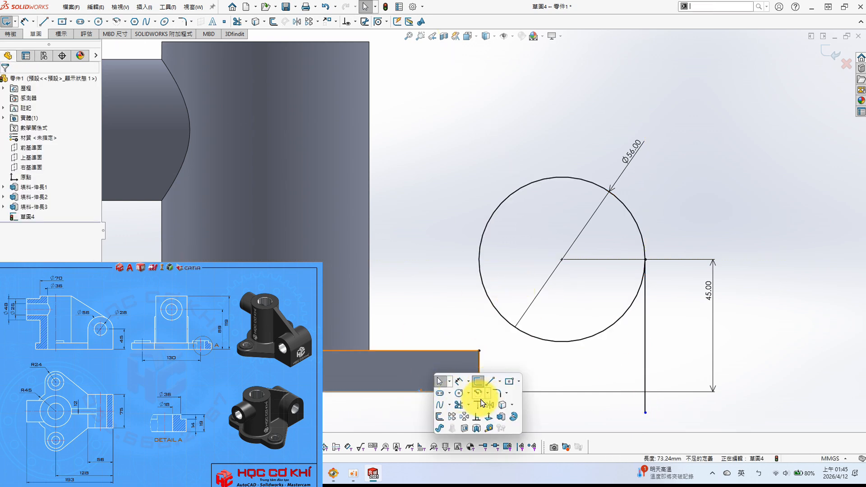
pyautogui.click(437, 305)
pyautogui.press('s')
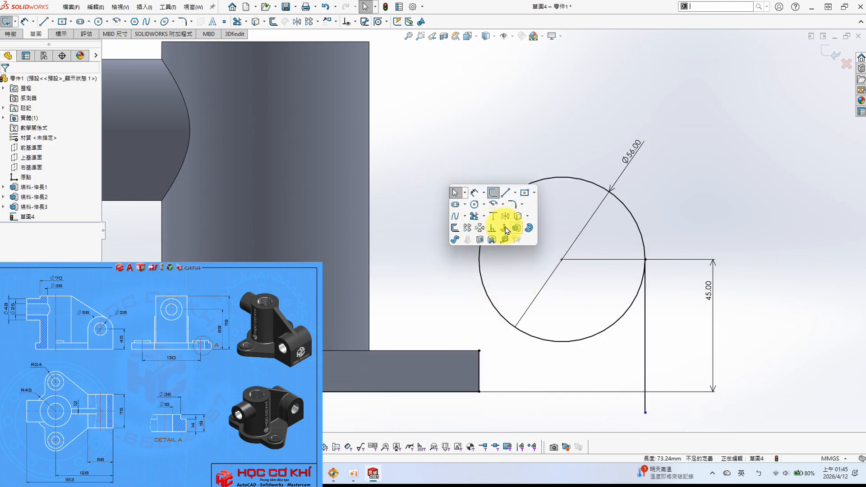
pyautogui.click(497, 217)
pyautogui.doubleClick(480, 369)
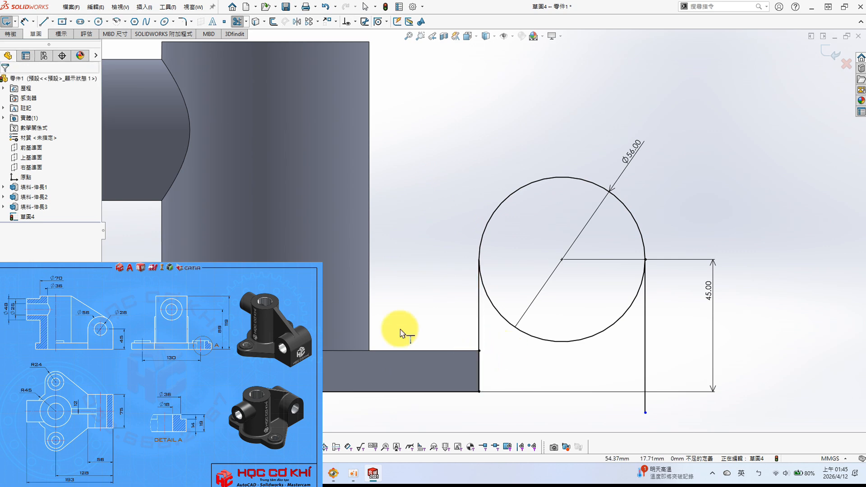
# Corner-trim the bottom line with both vertical lines so they close the profile below the circle
pyautogui.press('s')
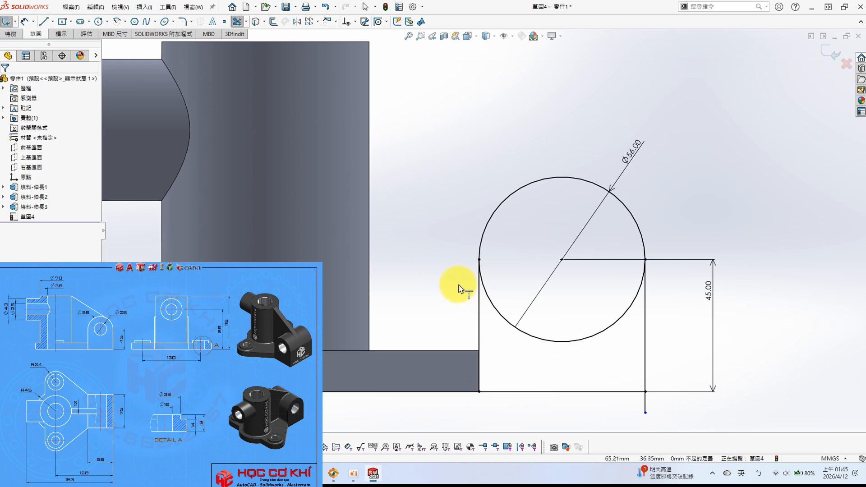
pyautogui.press('s')
pyautogui.click(484, 321)
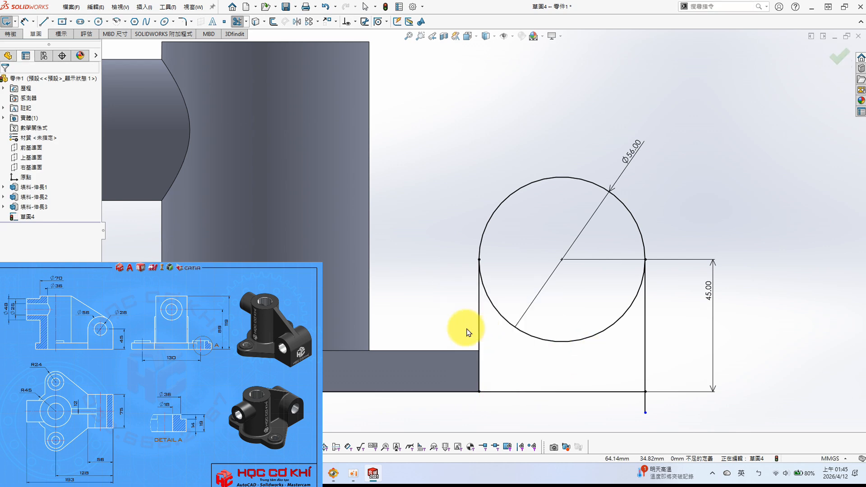
pyautogui.click(12, 163)
pyautogui.click(479, 342)
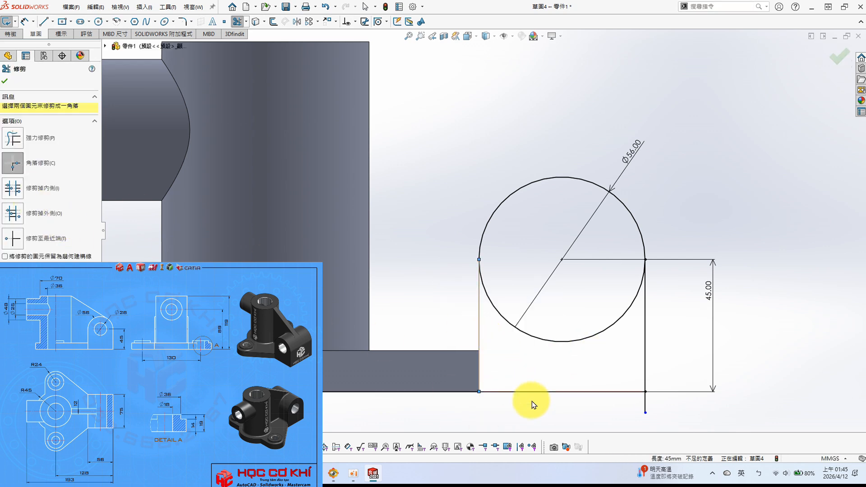
pyautogui.click(539, 391)
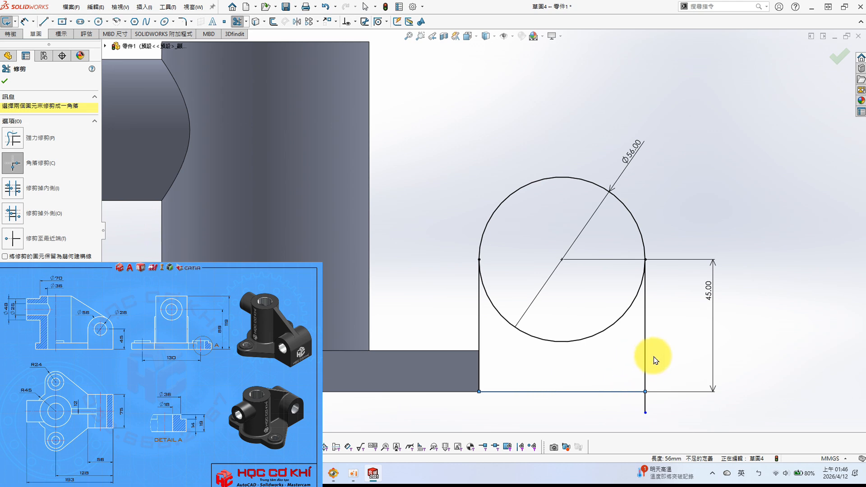
pyautogui.moveTo(644, 366)
pyautogui.mouseDown(button='middle')
pyautogui.moveTo(647, 303)
pyautogui.moveTo(557, 342)
pyautogui.moveTo(378, 321)
pyautogui.mouseUp(button='middle')
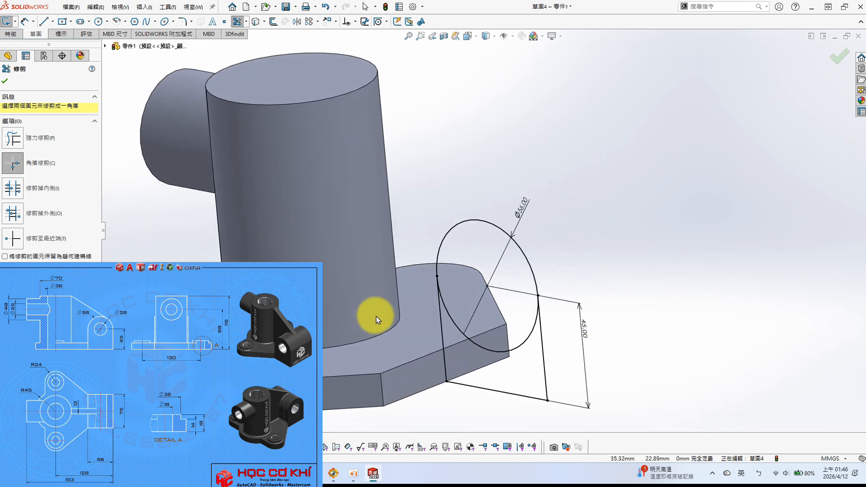
# Extrude both regions of the 56 mm rounded profile mid-plane to 75 mm, merged with the body, as a lug
pyautogui.press('s')
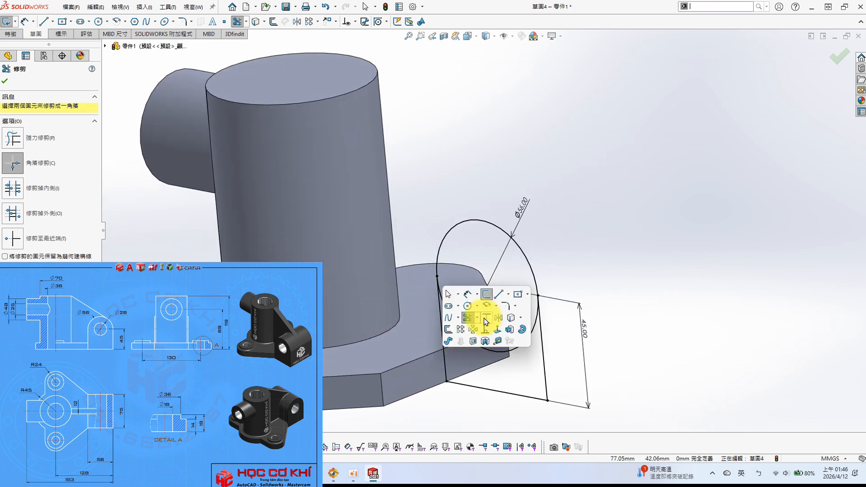
pyautogui.click(512, 325)
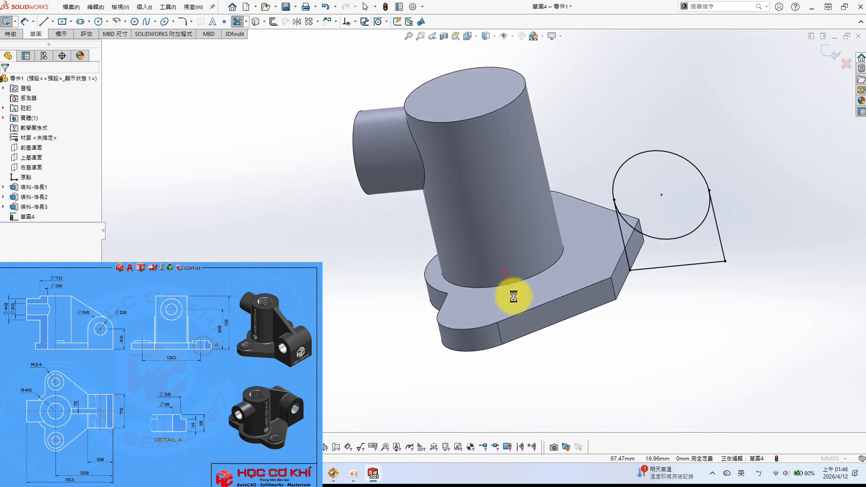
pyautogui.click(731, 185)
pyautogui.click(68, 135)
pyautogui.click(57, 179)
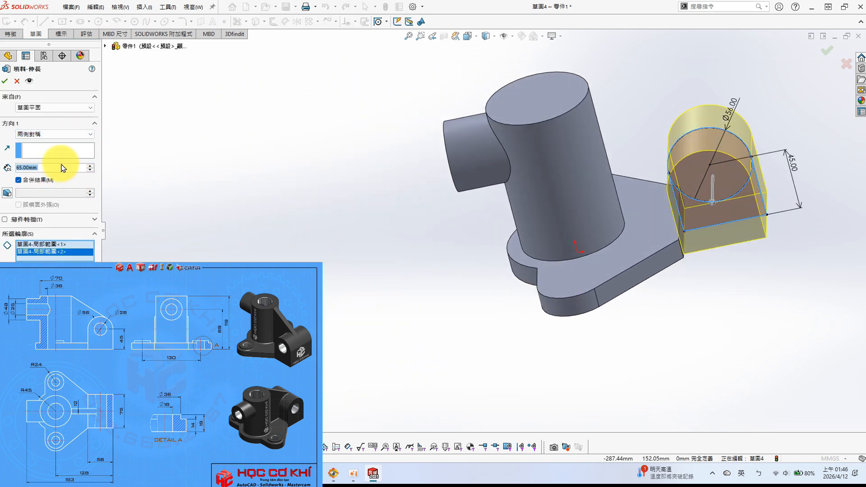
pyautogui.scroll(1, 63, 169)
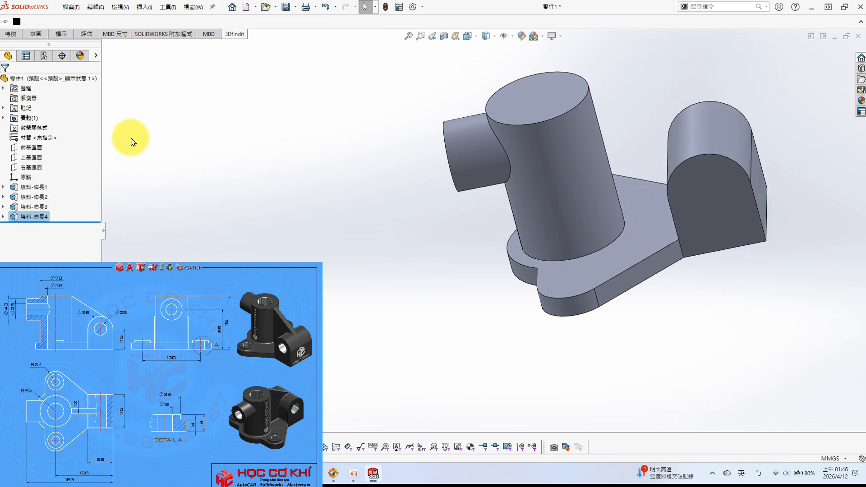
# Sketch a circle about 19.5 mm in diameter on the Front Plane and make it concentric with the lug's rounded edge
pyautogui.click(38, 150)
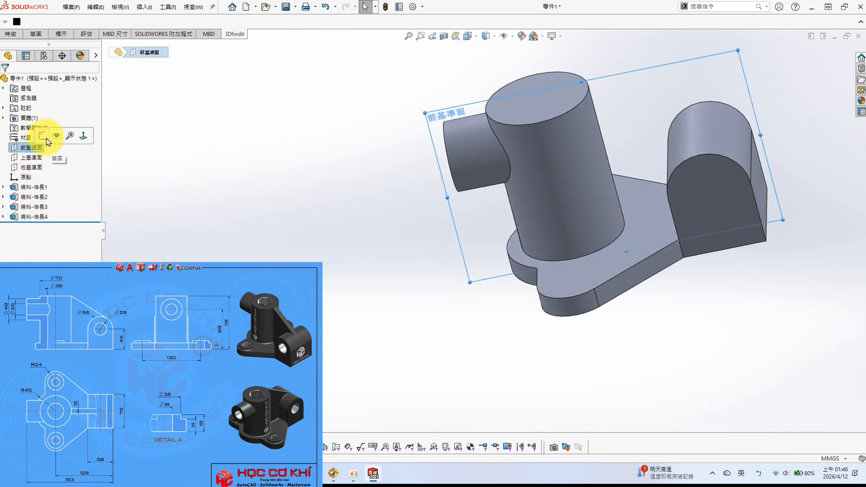
pyautogui.click(46, 141)
pyautogui.press('s')
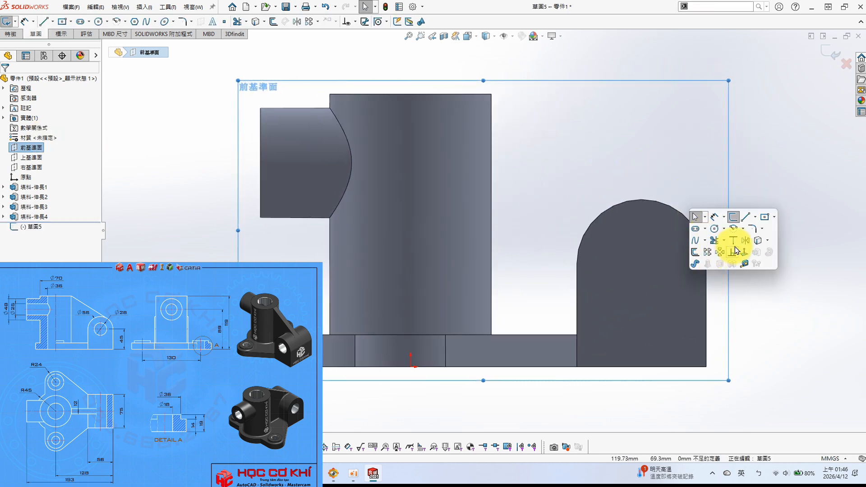
pyautogui.click(715, 231)
pyautogui.click(645, 268)
pyautogui.click(648, 290)
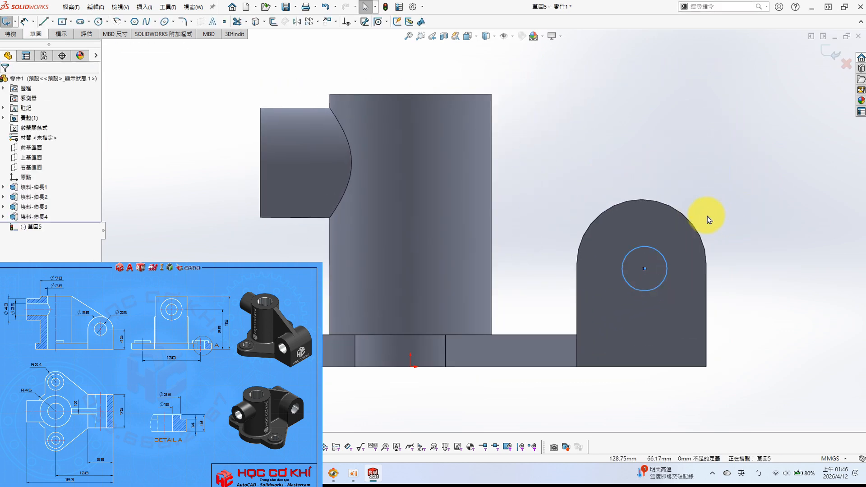
pyautogui.keyDown('ctrl'); pyautogui.click(702, 244); pyautogui.keyUp('ctrl')
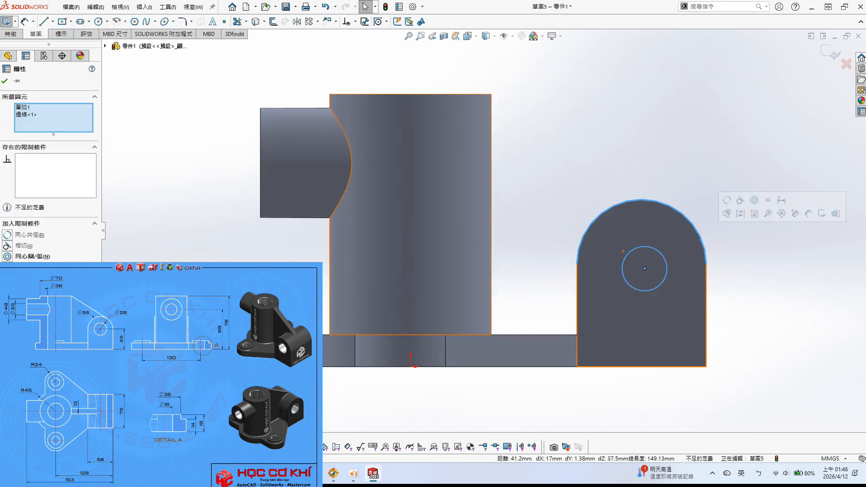
pyautogui.click(16, 256)
pyautogui.click(5, 81)
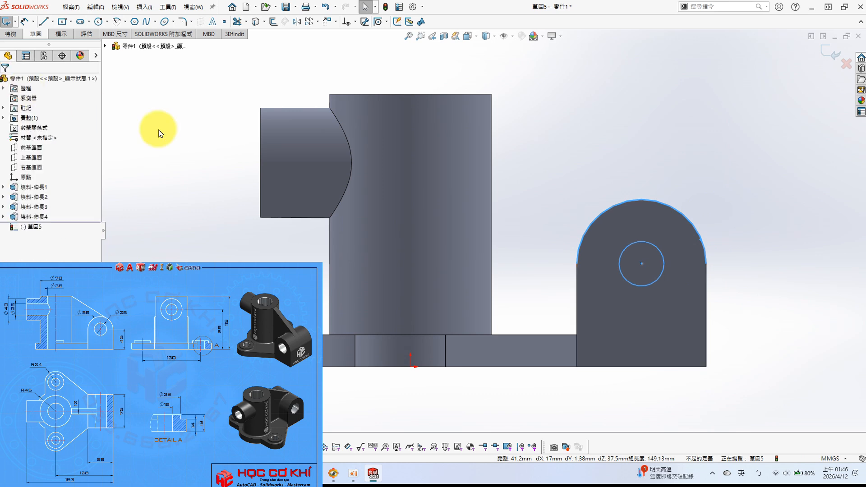
# Dimension the lug circle's diameter as 28 mm
pyautogui.press('s')
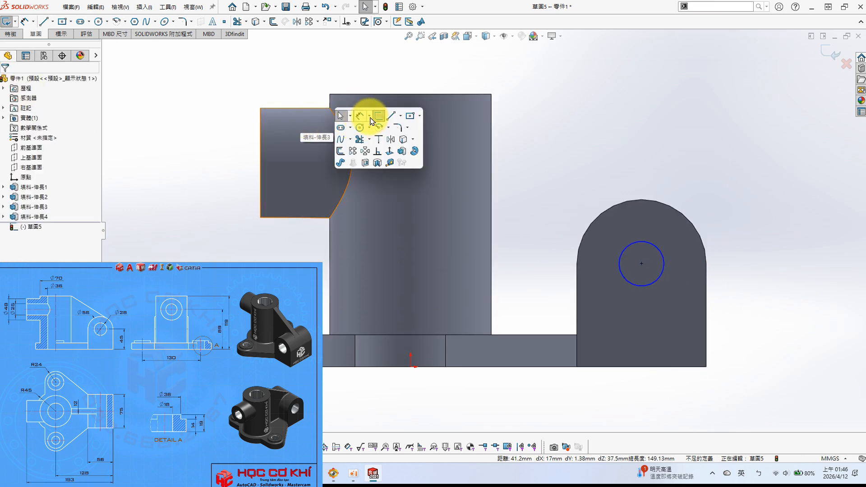
pyautogui.click(359, 116)
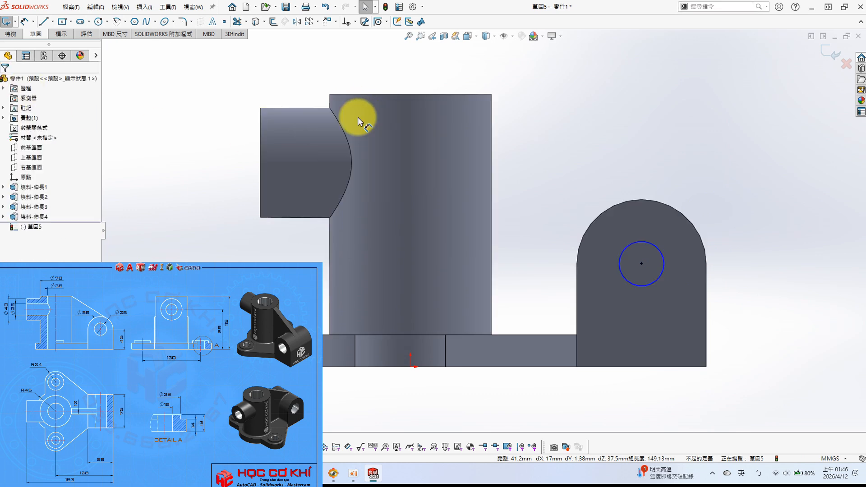
pyautogui.click(658, 248)
pyautogui.click(718, 174)
pyautogui.press('Return')
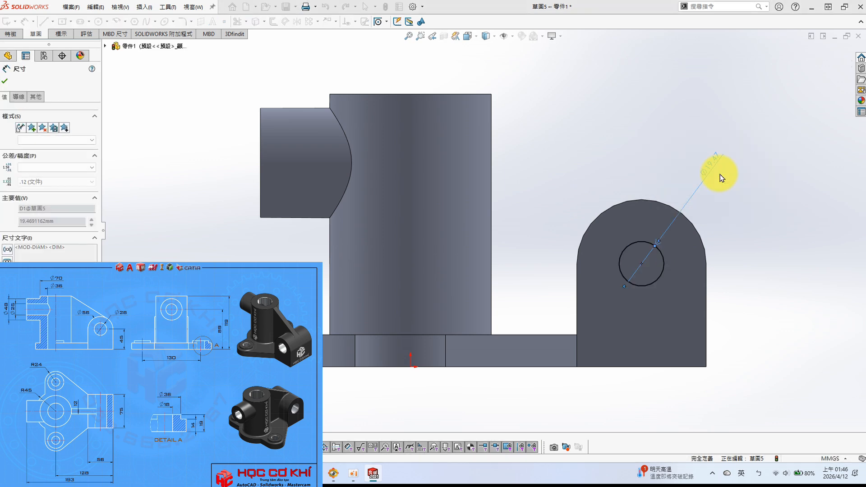
# Extrude-cut the 28 mm circle through all in both directions to bore the lug
pyautogui.moveTo(663, 174); pyautogui.dragTo(325, 373, button='middle')
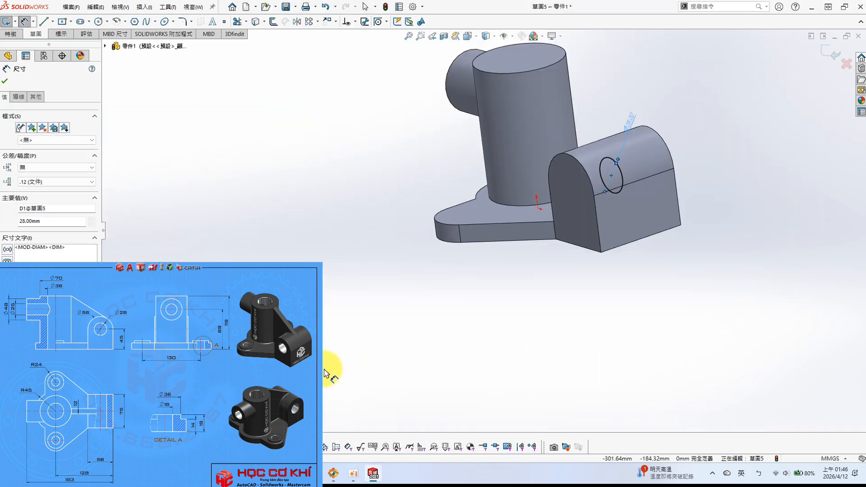
pyautogui.scroll(-5, 632, 158)
pyautogui.press('s')
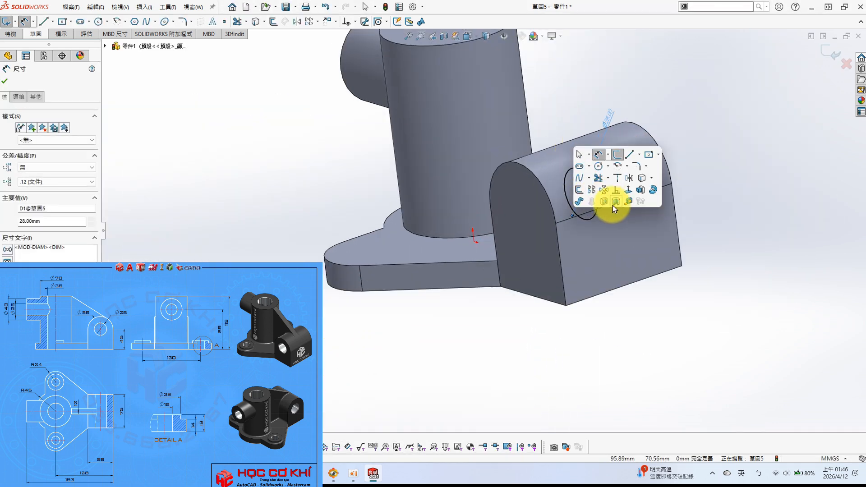
pyautogui.click(615, 202)
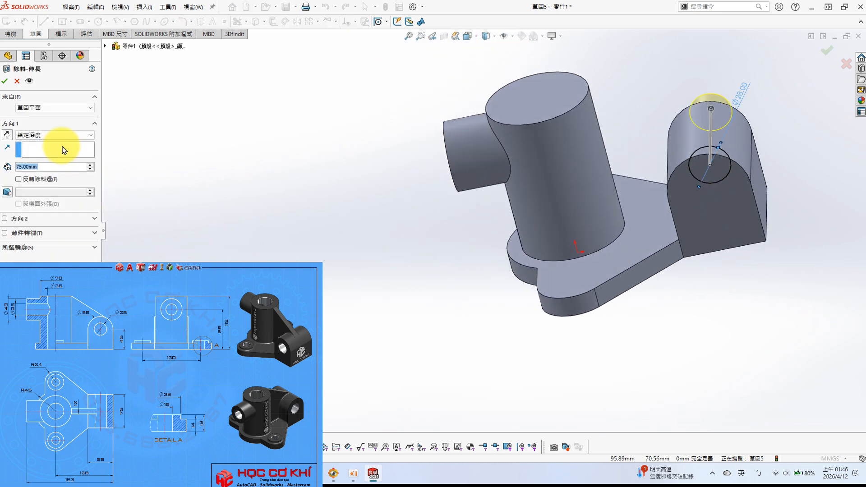
pyautogui.click(61, 135)
pyautogui.click(55, 154)
pyautogui.click(5, 80)
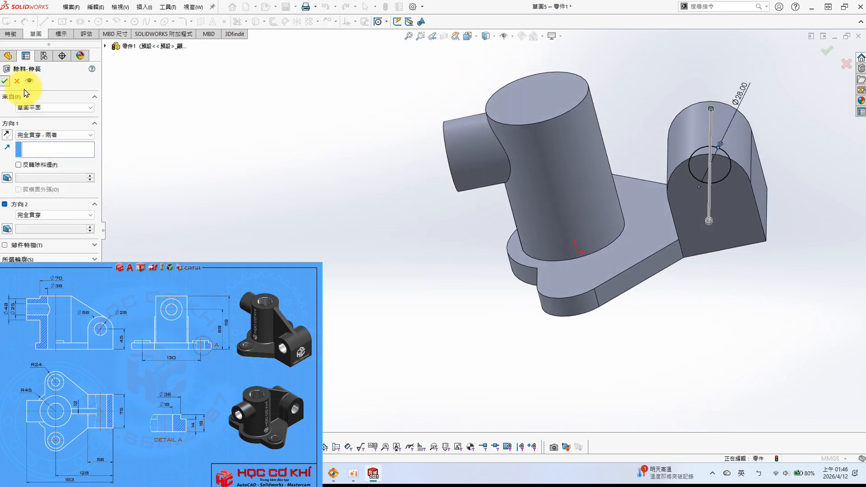
# Sketch a circle about 40.7 mm in diameter on the vertical cylinder's top face, centred on the origin
pyautogui.click(557, 96)
pyautogui.click(585, 67)
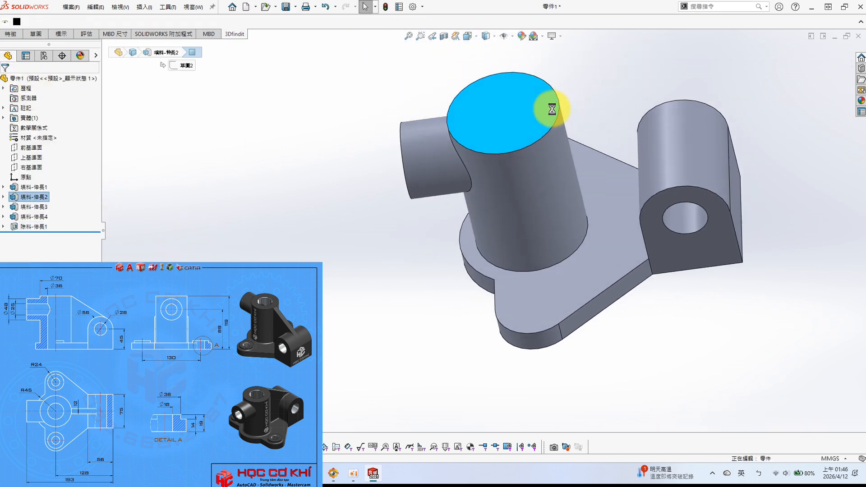
pyautogui.press('s')
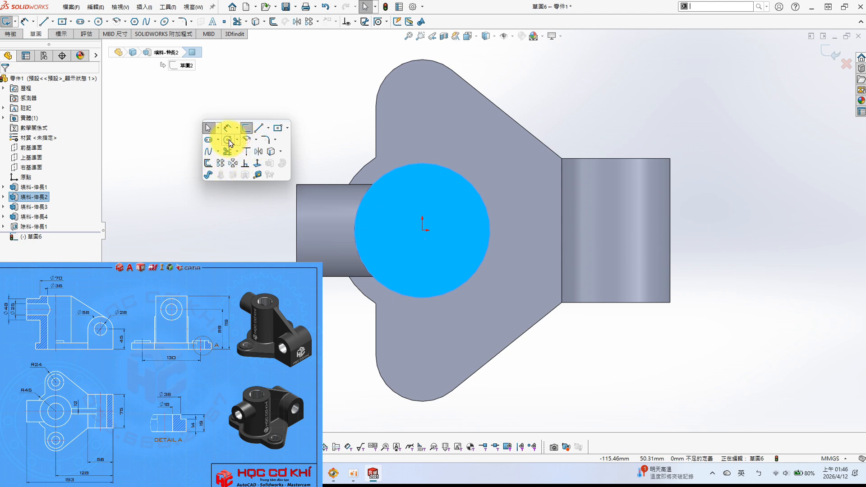
pyautogui.click(228, 140)
pyautogui.click(422, 230)
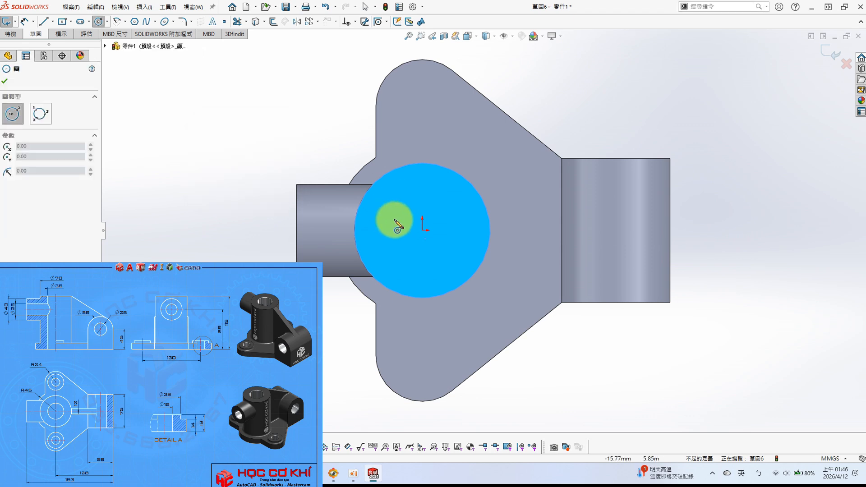
pyautogui.click(441, 200)
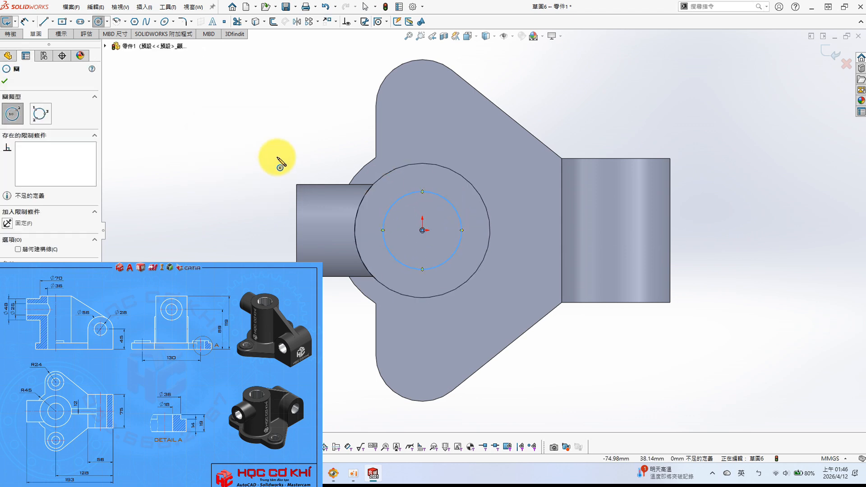
# Dimension the diameter of the circle on the cylinder's top face as 36 mm
pyautogui.press('s')
pyautogui.click(303, 168)
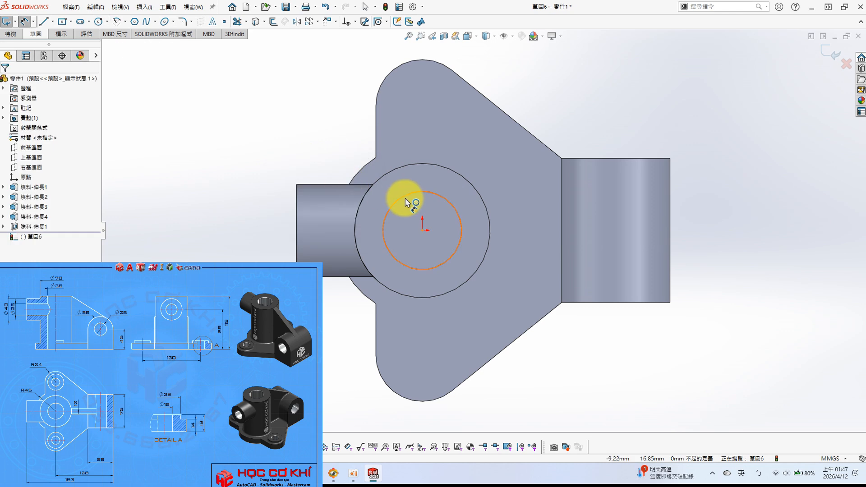
pyautogui.click(451, 210)
pyautogui.click(556, 77)
pyautogui.press('Return')
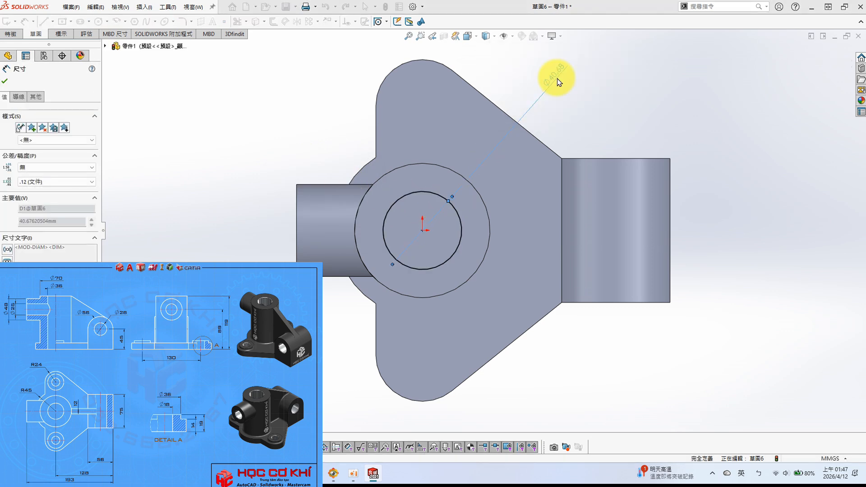
# Extrude-cut the 36 mm circle through all to bore the vertical cylinder and base
pyautogui.press('s')
pyautogui.click(506, 163)
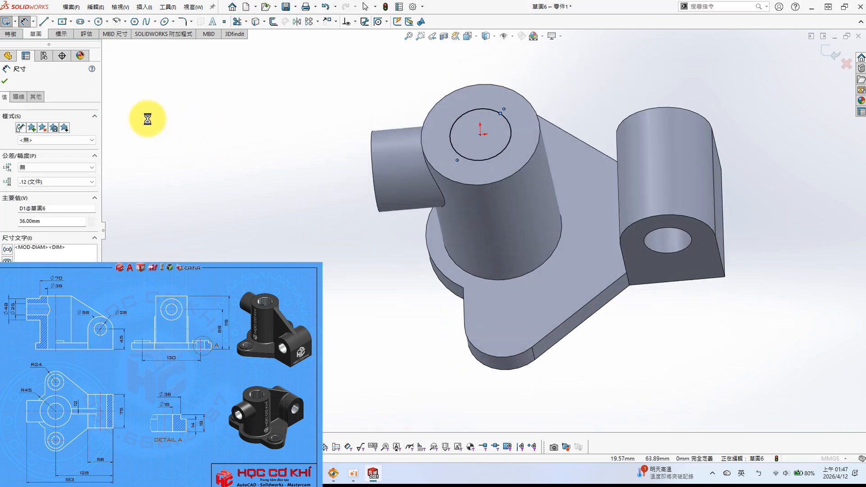
pyautogui.click(64, 135)
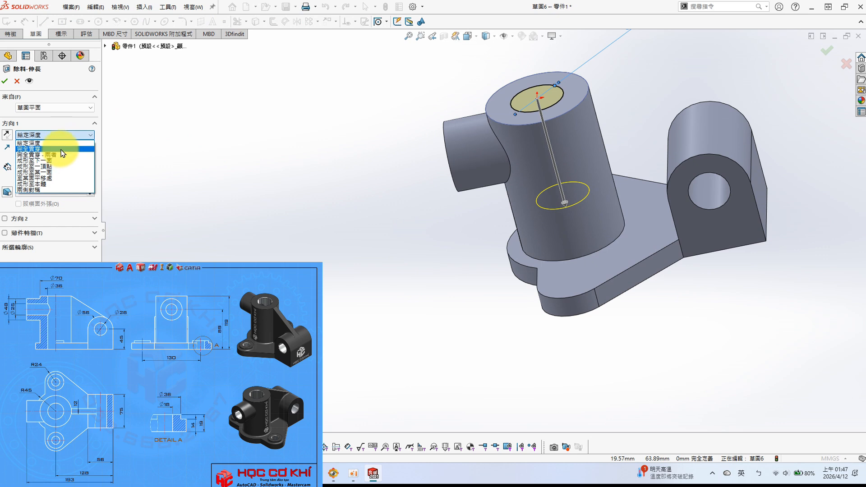
pyautogui.click(49, 147)
pyautogui.click(5, 81)
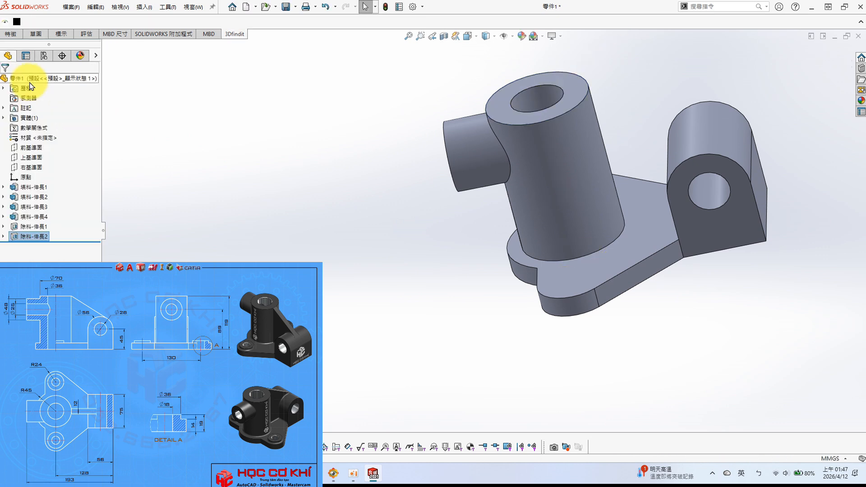
# Sketch a circle about 26.9 mm in diameter on the side boss's end face, centred on the boss
pyautogui.moveTo(397, 149); pyautogui.dragTo(487, 153, button='middle')
pyautogui.click(499, 171)
pyautogui.click(534, 130)
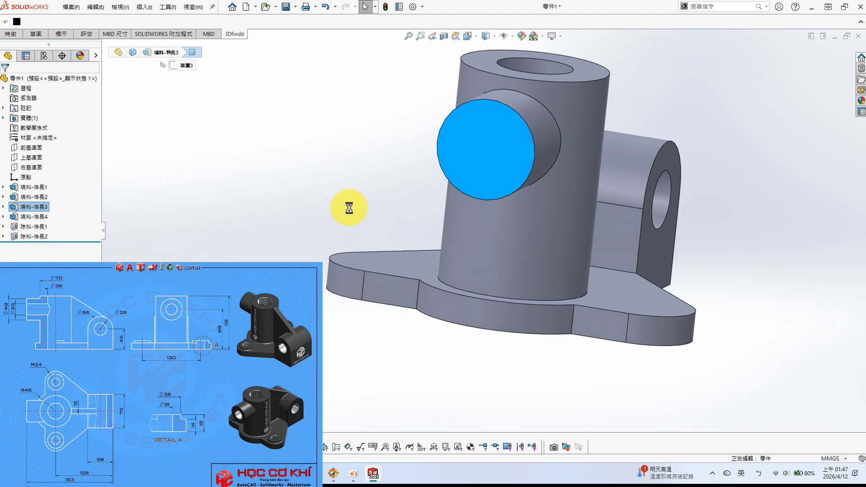
pyautogui.press('s')
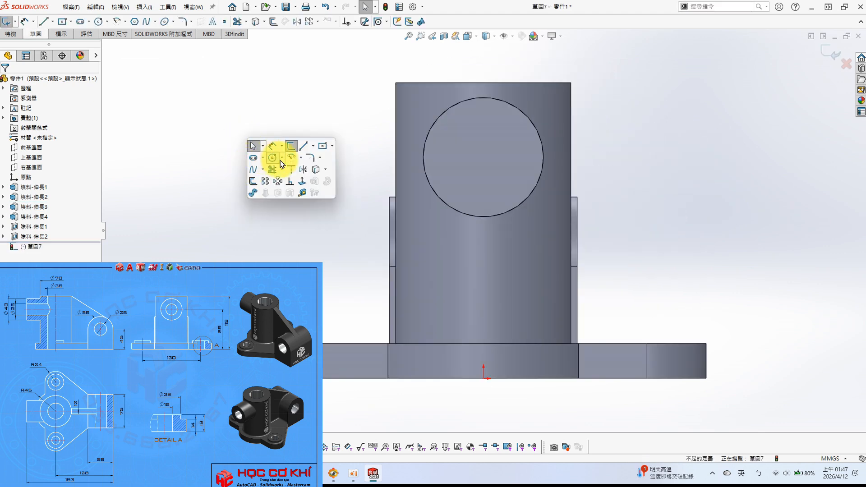
pyautogui.click(274, 159)
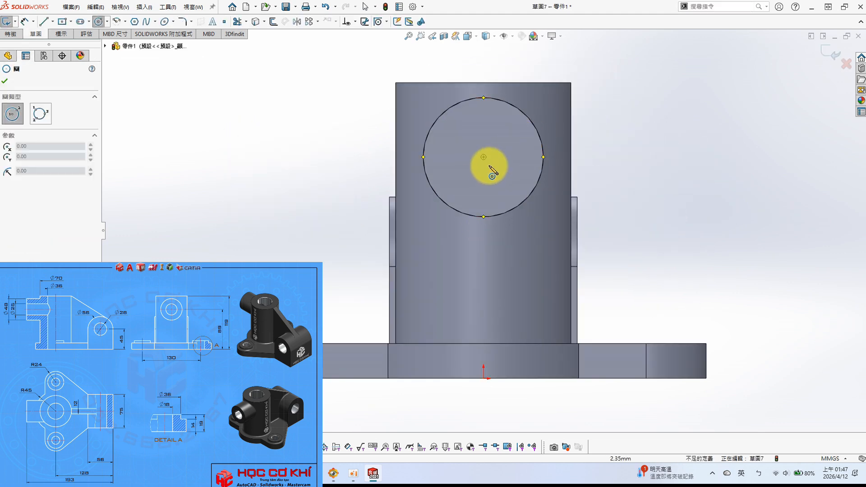
pyautogui.moveTo(483, 157); pyautogui.dragTo(506, 184)
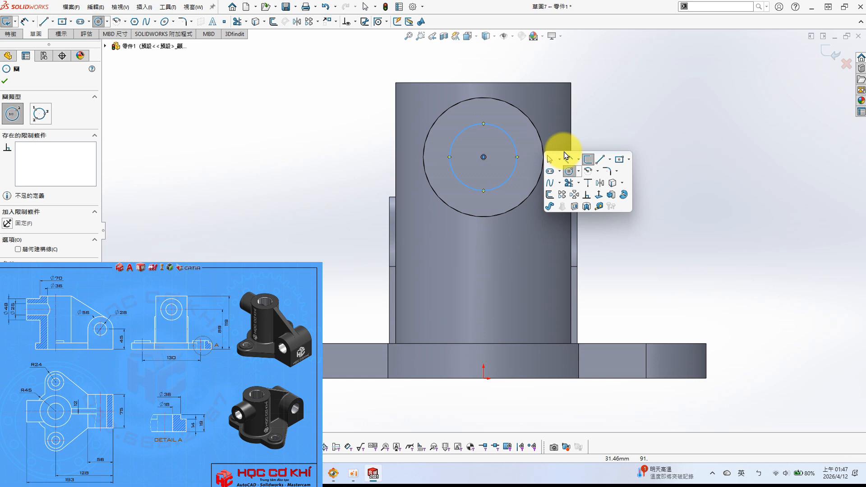
# Dimension the side boss circle's diameter as 25 mm
pyautogui.click(569, 160)
pyautogui.click(499, 129)
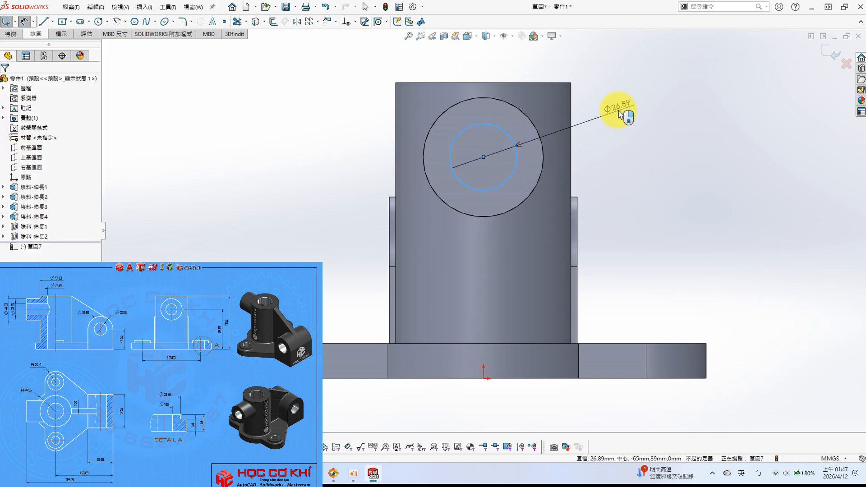
pyautogui.click(618, 116)
pyautogui.write('25')
pyautogui.press('Return')
# Extrude-cut the 25 mm circle up to the next face so the side boss opens into the vertical bore
pyautogui.hotkey('ctrl', '7')
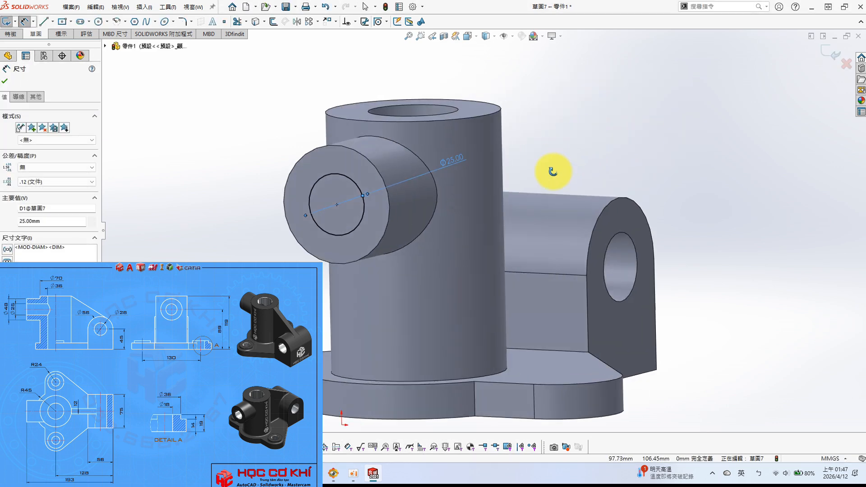
pyautogui.press('s')
pyautogui.press('f')
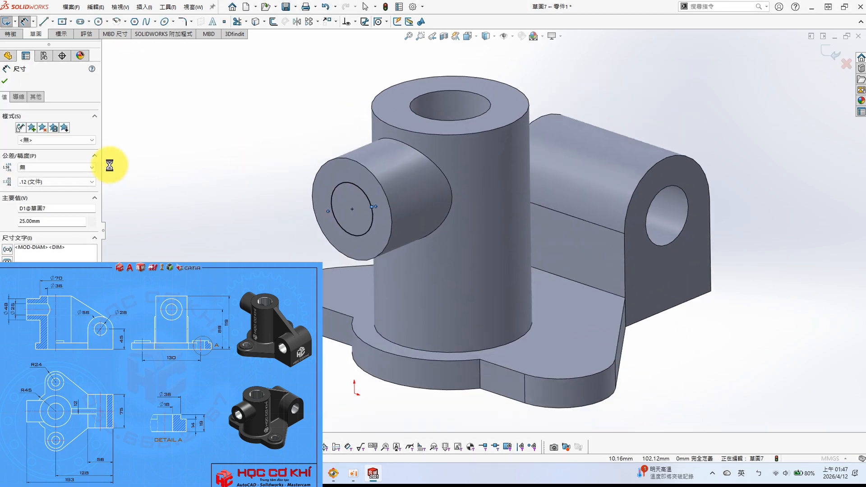
pyautogui.click(53, 134)
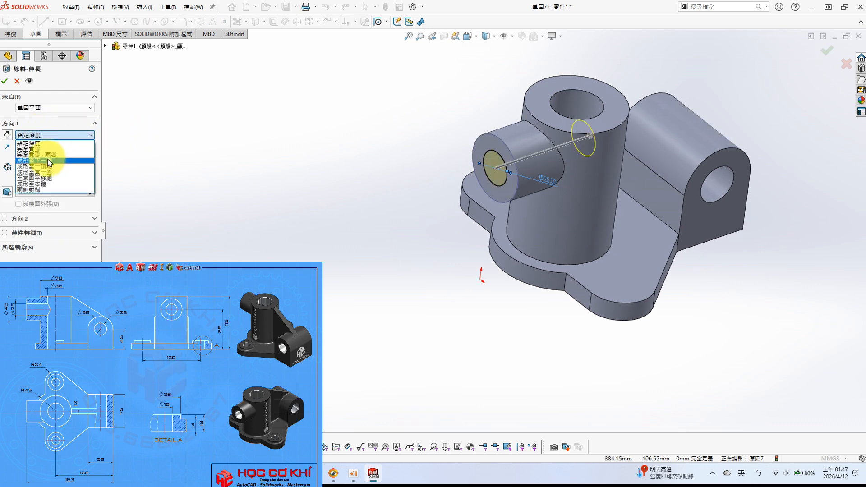
pyautogui.click(51, 160)
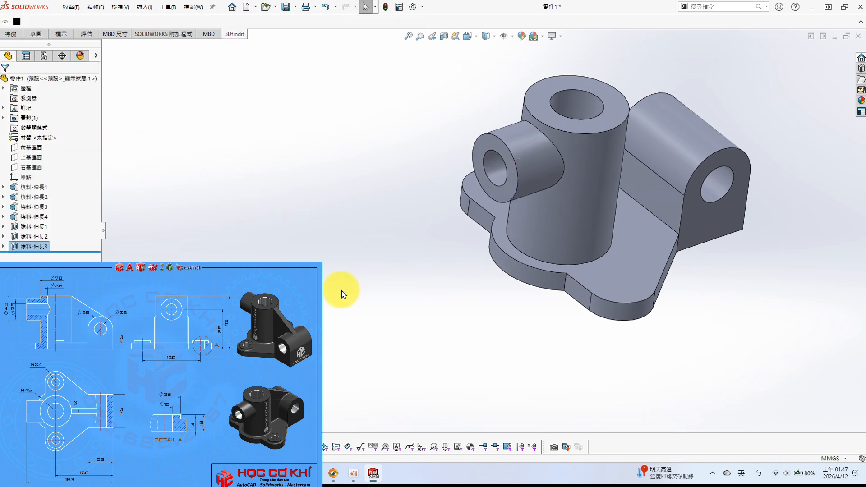
# Sketch a circle on the base plate's top face and make it concentric with the front ear's rounded edge
pyautogui.click(629, 272)
pyautogui.click(661, 242)
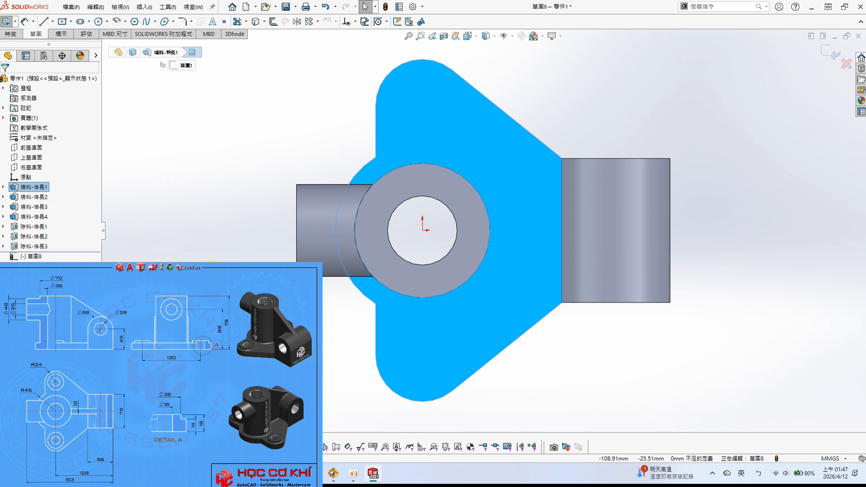
pyautogui.press('s')
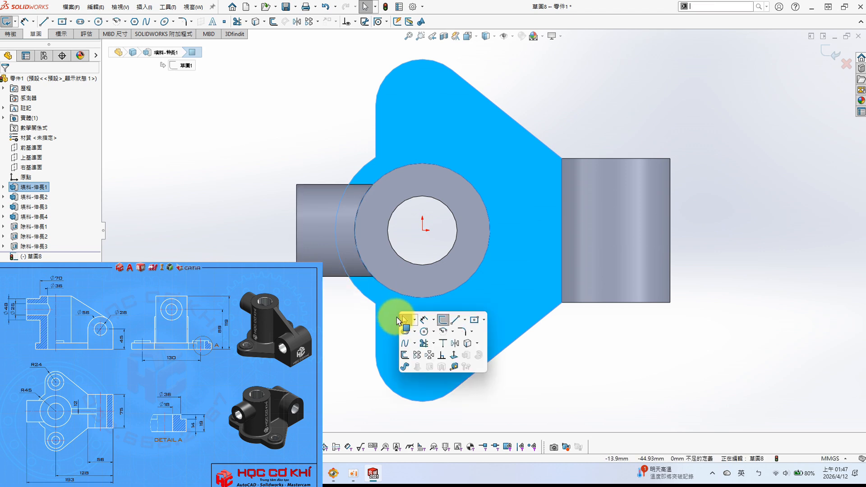
pyautogui.click(424, 331)
pyautogui.click(422, 341)
pyautogui.click(433, 367)
pyautogui.press('Escape')
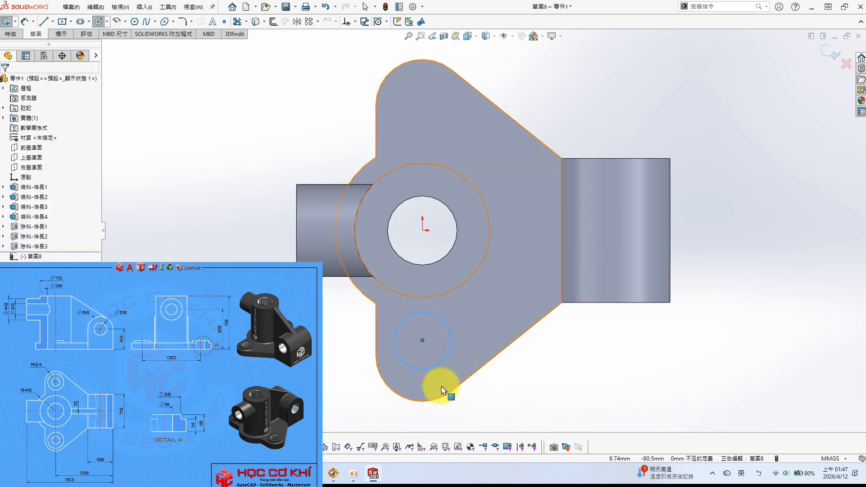
pyautogui.keyDown('ctrl'); pyautogui.click(428, 401); pyautogui.keyUp('ctrl')
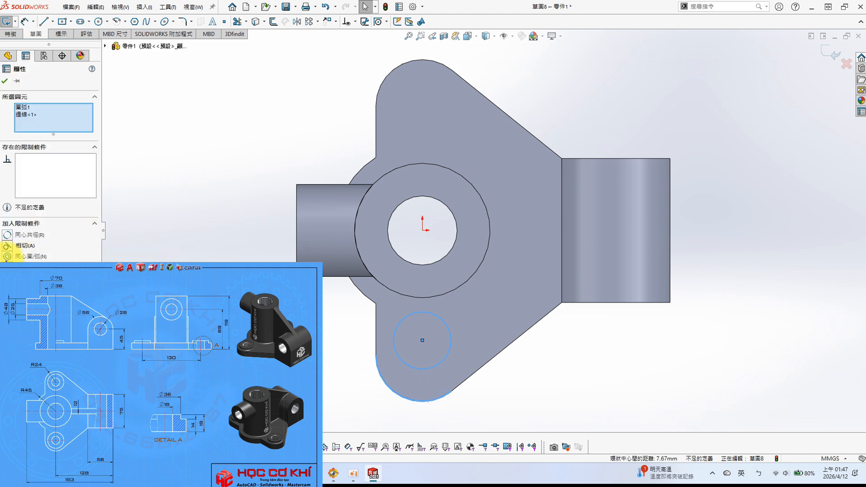
pyautogui.press('Escape')
# Dimension the front ear circle's diameter as 36 mm
pyautogui.press('s')
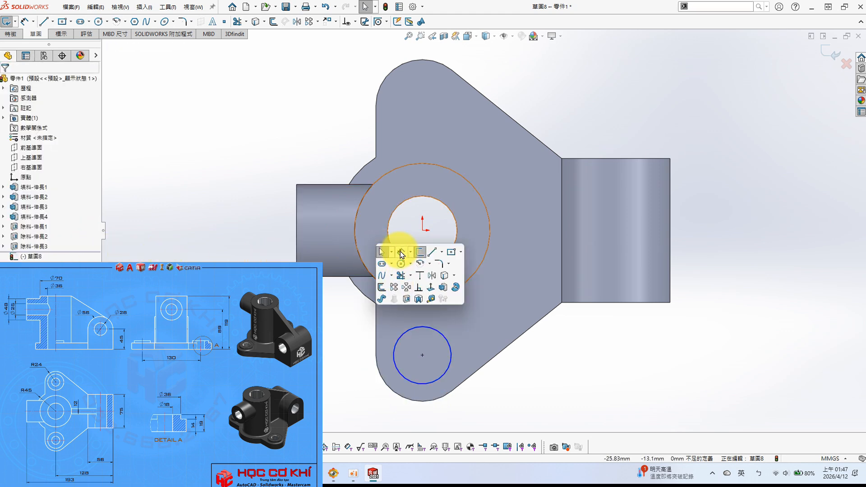
pyautogui.click(401, 254)
pyautogui.click(451, 354)
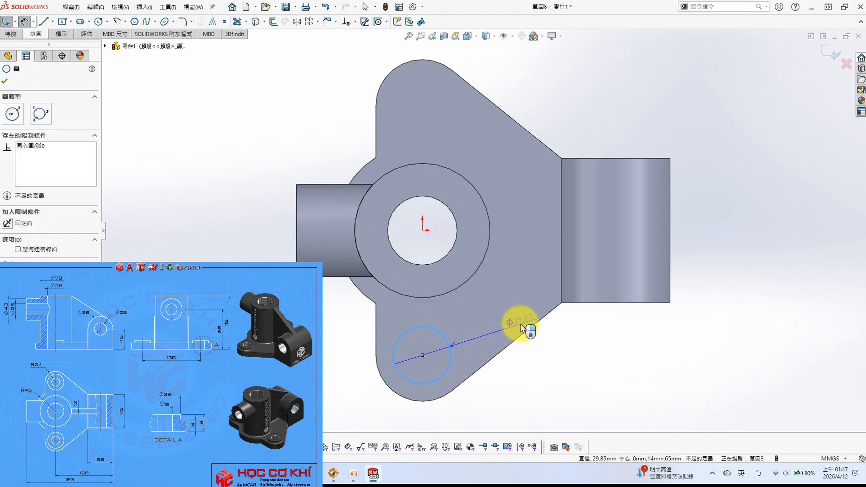
pyautogui.click(514, 322)
pyautogui.write('36')
pyautogui.press('Return')
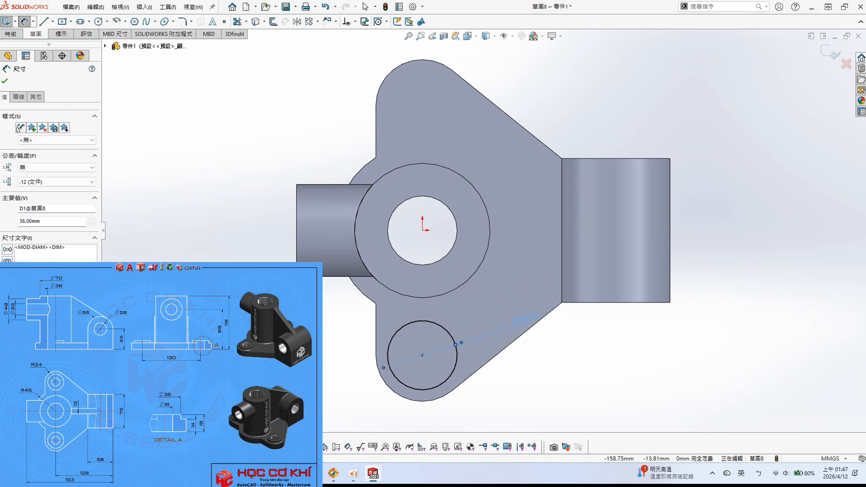
pyautogui.moveTo(0, 106); pyautogui.dragTo(0, 45)
pyautogui.click(286, 171)
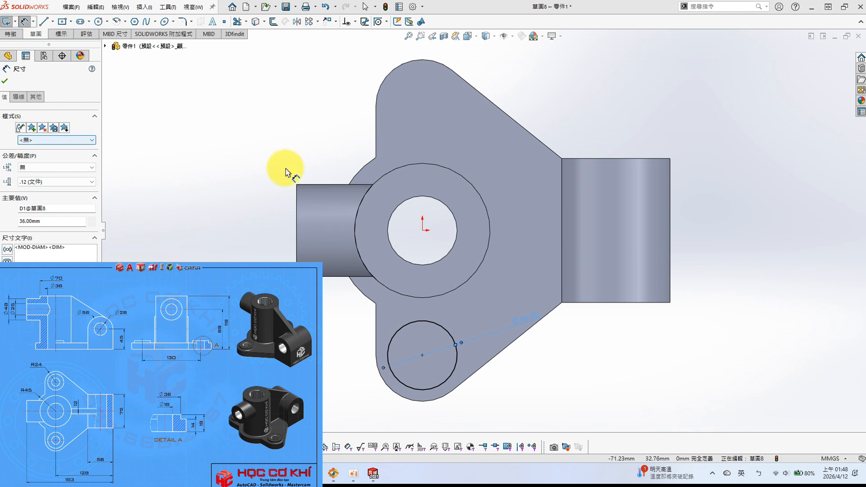
pyautogui.click(7, 82)
# Extrude the 36 mm circle upward by 3 mm to form a raised boss on the front ear
pyautogui.moveTo(458, 378); pyautogui.dragTo(450, 322, button='middle')
pyautogui.press('s')
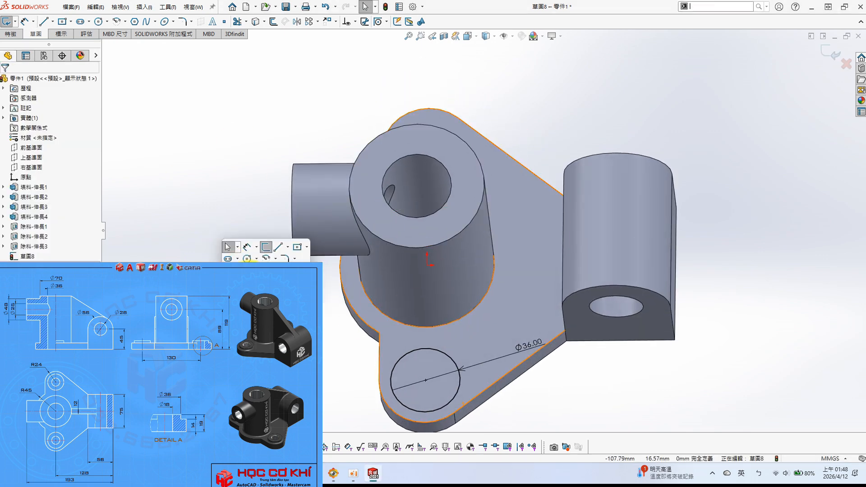
pyautogui.click(267, 283)
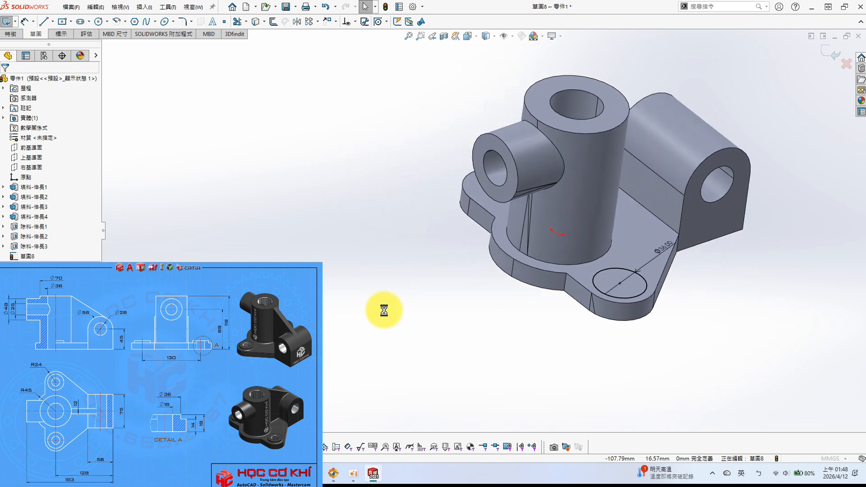
pyautogui.write('19-1')
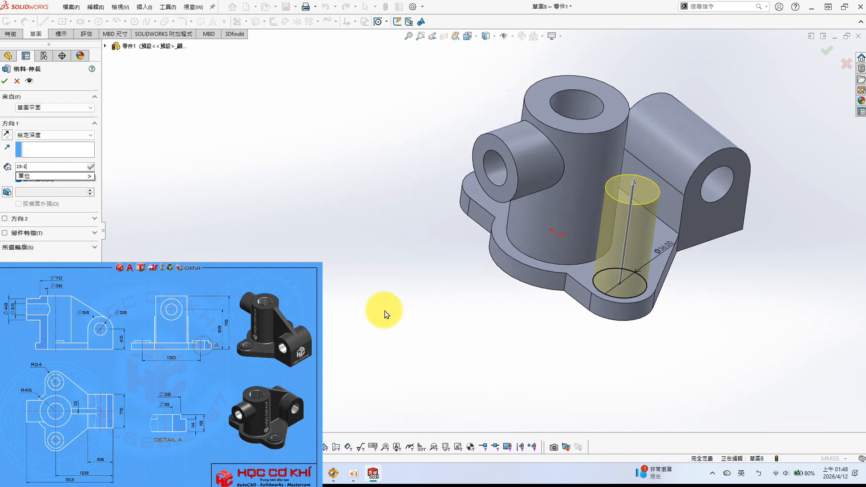
pyautogui.press('BackSpace')
pyautogui.press('BackSpace')
pyautogui.press('BackSpace')
pyautogui.press('BackSpace')
pyautogui.write('3')
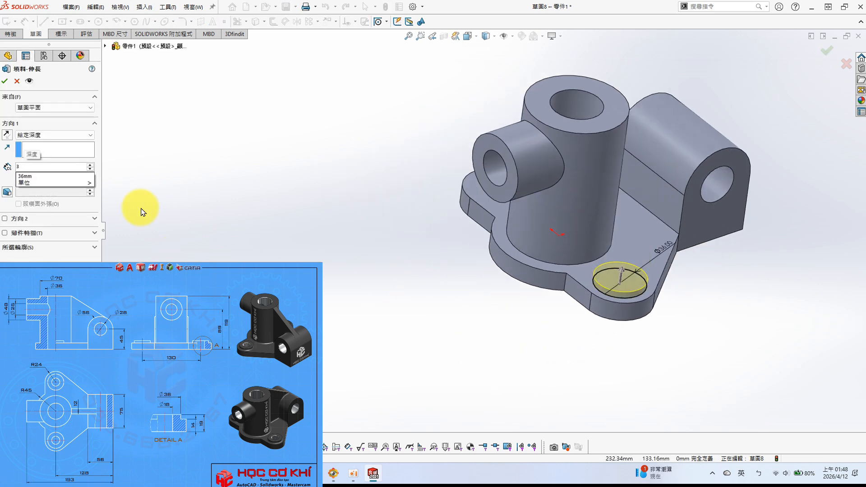
pyautogui.click(5, 81)
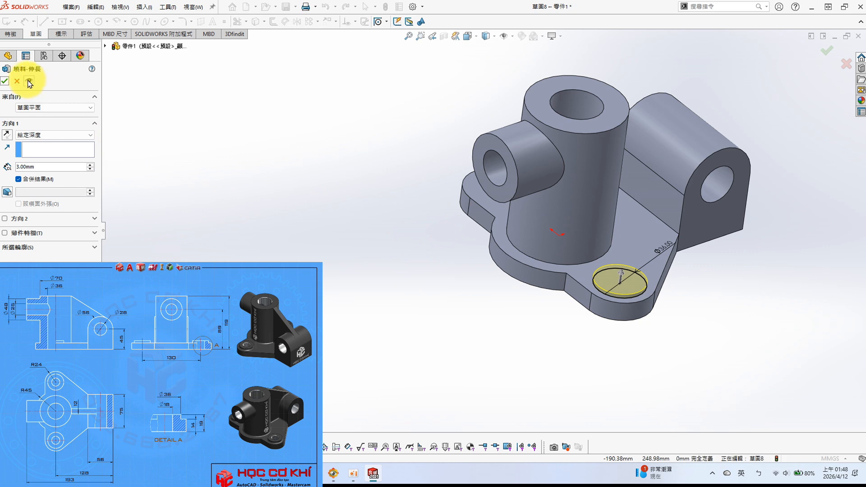
# Sketch a circle about 20.4 mm in diameter on the raised boss's top face, centred on the boss
pyautogui.click(621, 278)
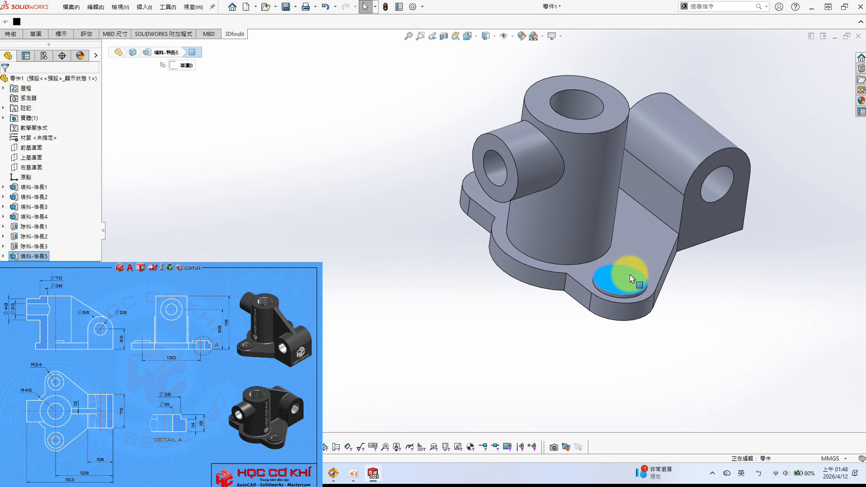
pyautogui.click(669, 234)
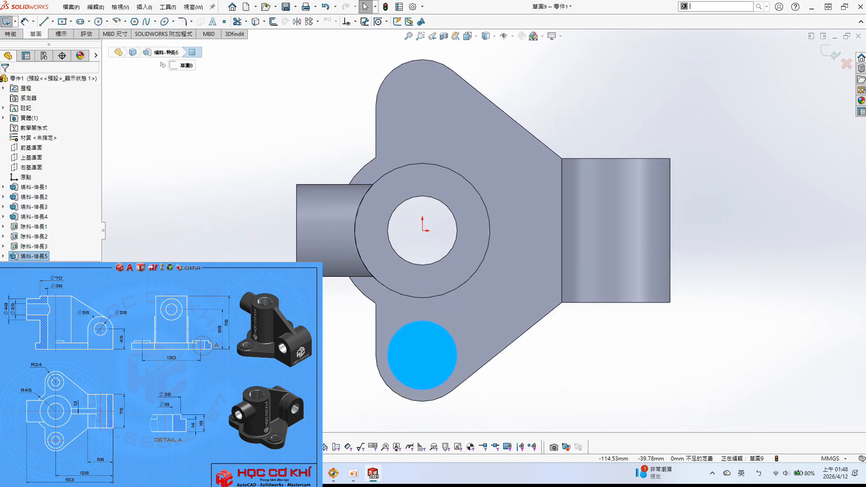
pyautogui.press('c')
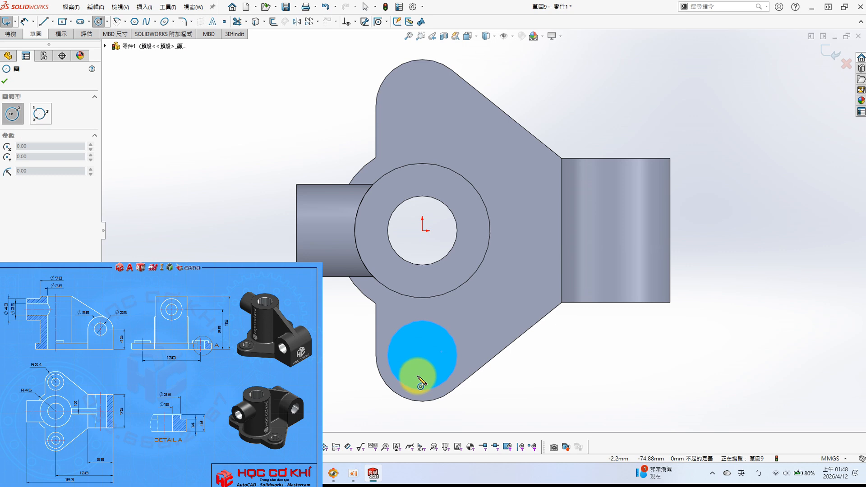
pyautogui.click(422, 355)
pyautogui.click(438, 344)
pyautogui.rightClick(473, 346)
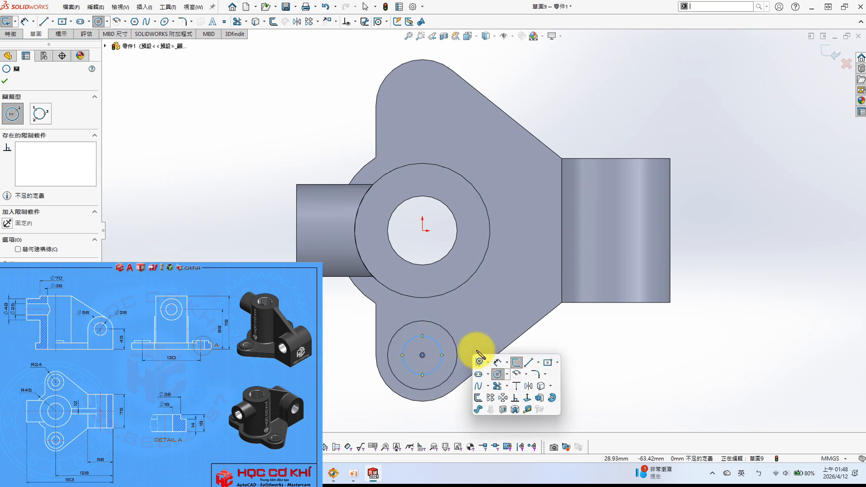
# Dimension the raised boss circle's diameter as 18 mm
pyautogui.click(485, 358)
pyautogui.click(440, 366)
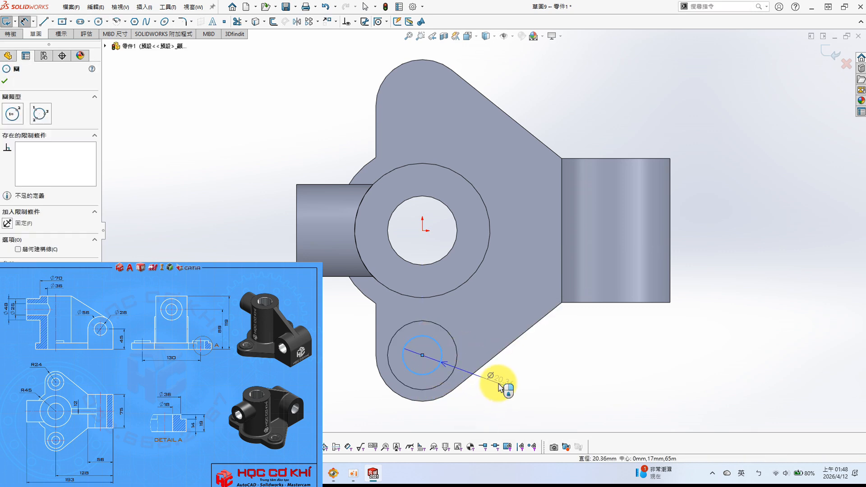
pyautogui.click(714, 412)
pyautogui.write('18')
pyautogui.press('Return')
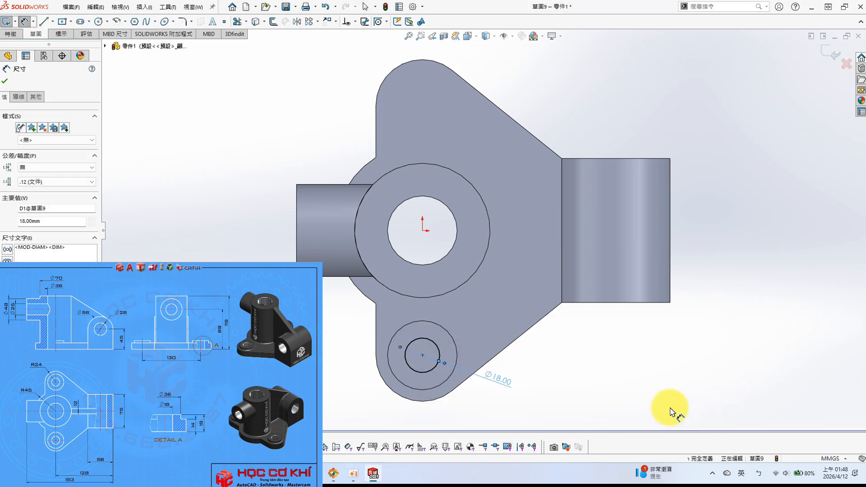
# Extrude-cut the 18 mm circle through all to bore the hole in the front ear
pyautogui.rightClick(592, 399)
pyautogui.click(622, 453)
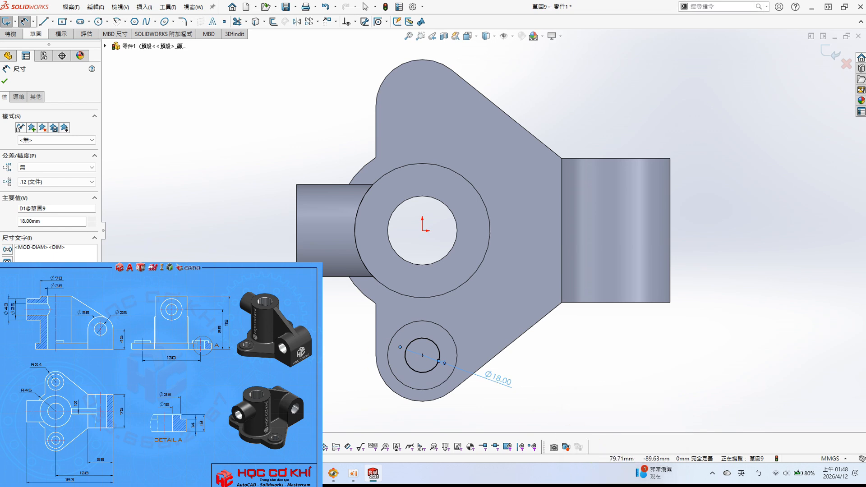
pyautogui.click(58, 136)
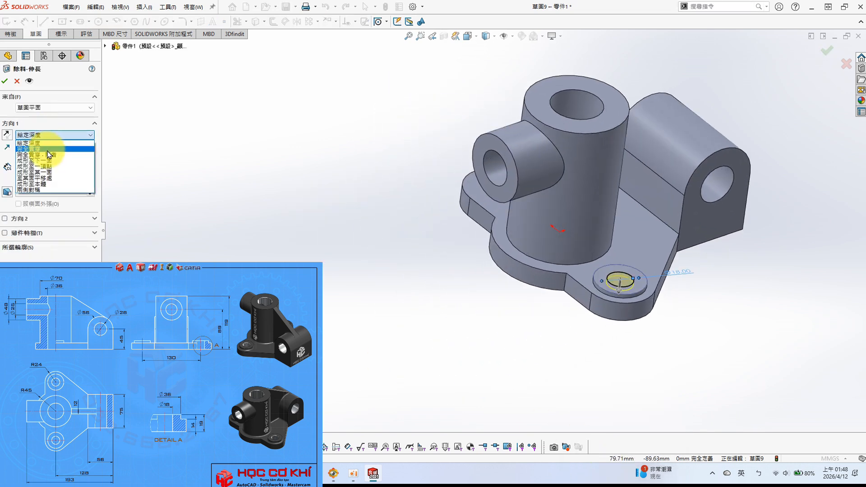
pyautogui.click(50, 151)
pyautogui.click(5, 82)
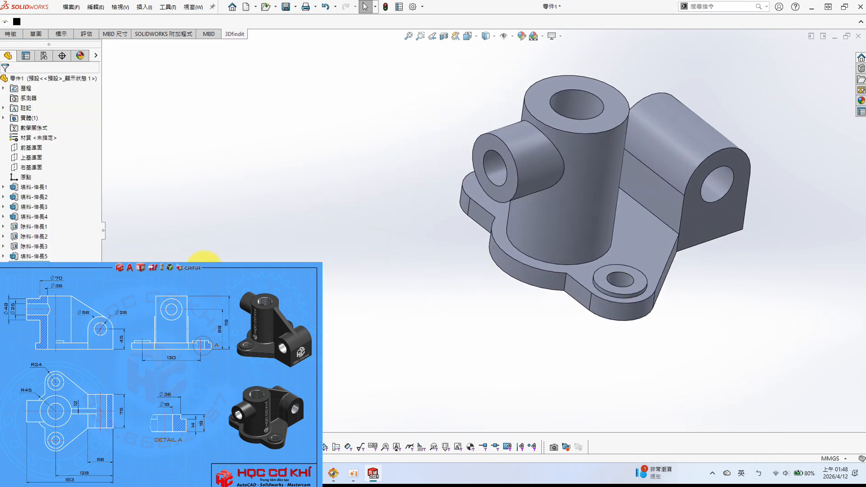
# Mirror the raised ear boss and its 18 mm hole about the Front Plane onto the opposite ear
pyautogui.click(39, 256)
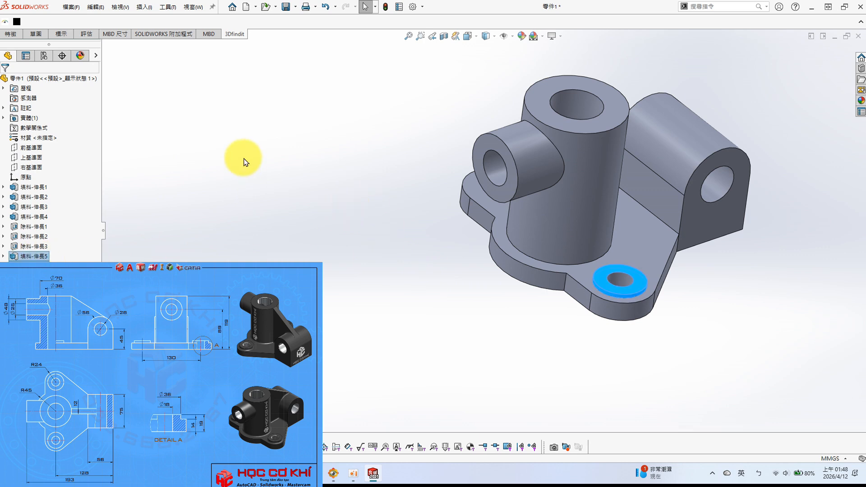
pyautogui.press('s')
pyautogui.click(285, 187)
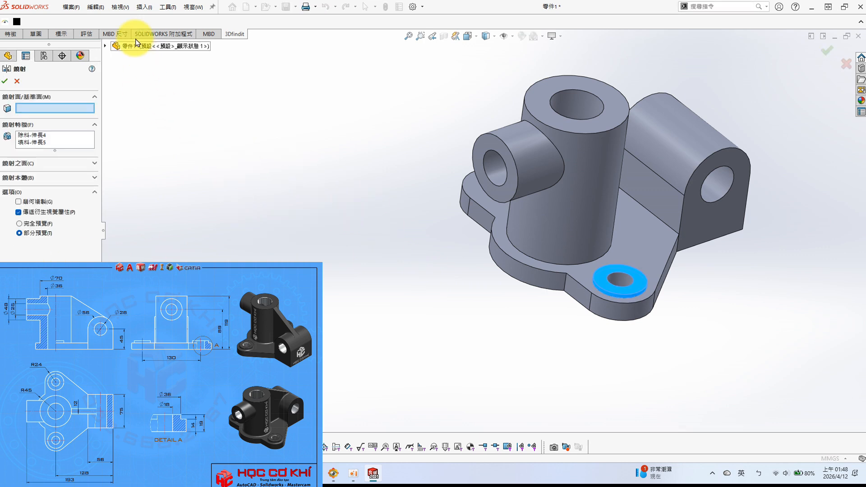
pyautogui.click(105, 45)
pyautogui.click(143, 115)
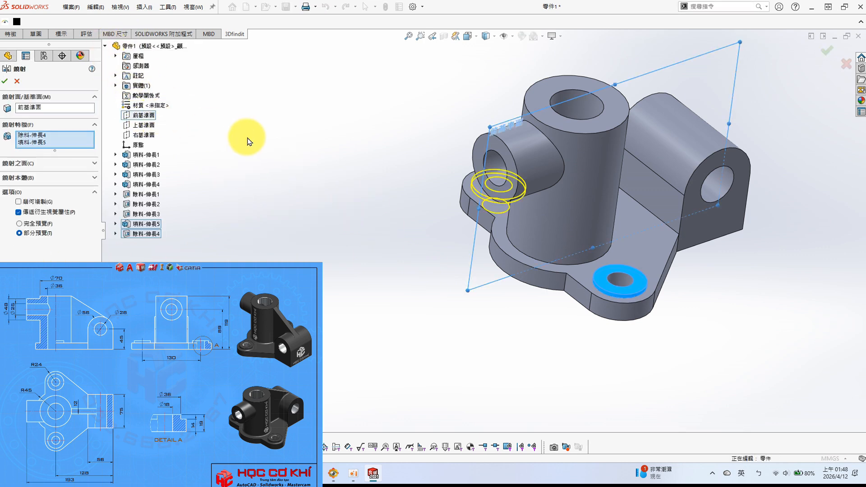
pyautogui.click(4, 84)
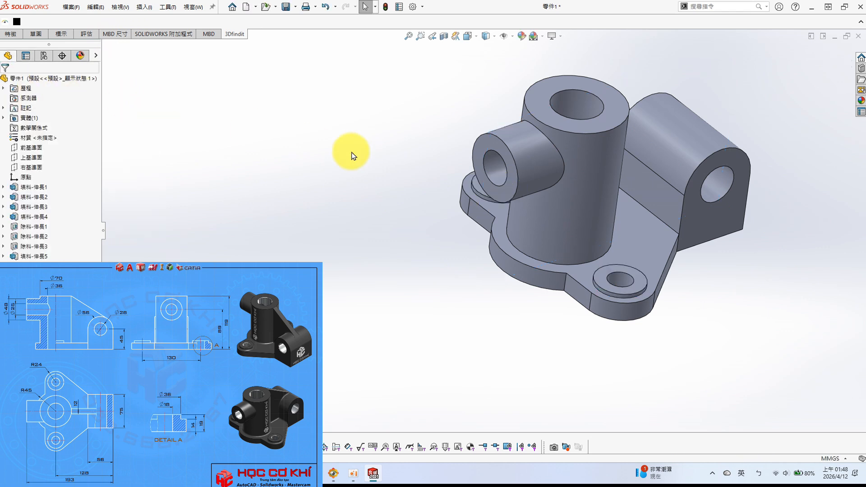
# On the Front Plane, sketch a short line about 9.4 mm long along the cylinder's top edge and a sloping line from its corner to the lug
pyautogui.scroll(3, 594, 202)
pyautogui.moveTo(594, 202); pyautogui.dragTo(549, 235, button='middle')
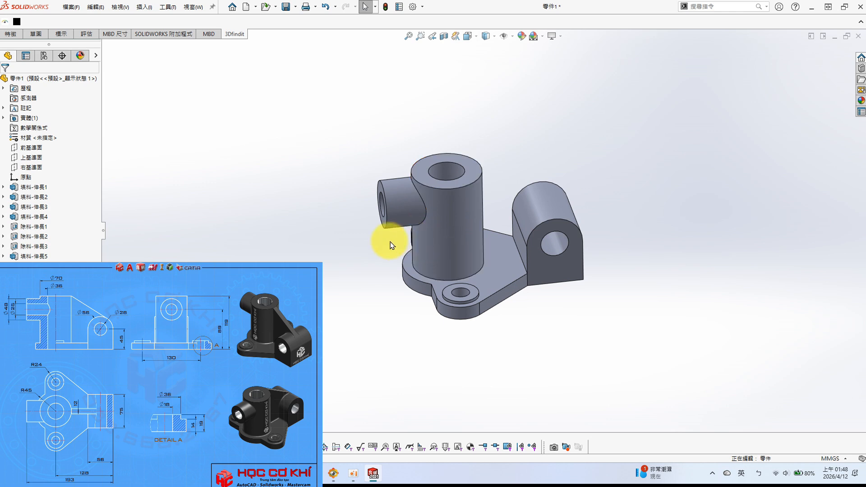
pyautogui.click(28, 147)
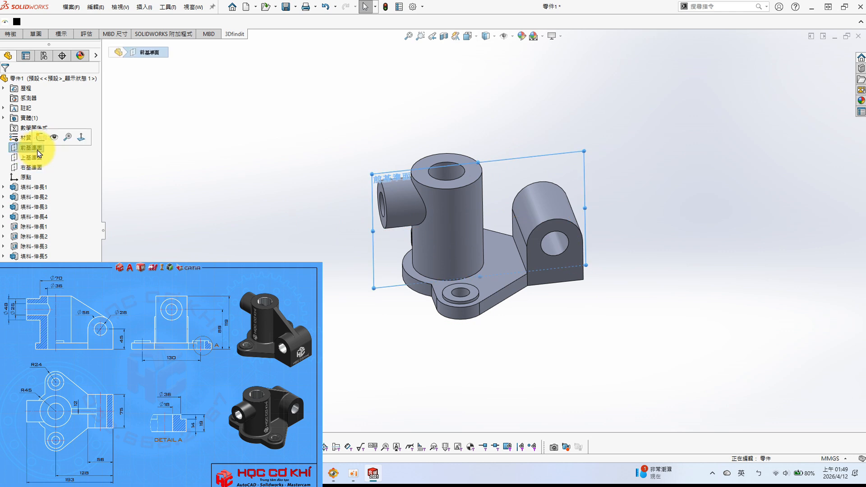
pyautogui.click(40, 137)
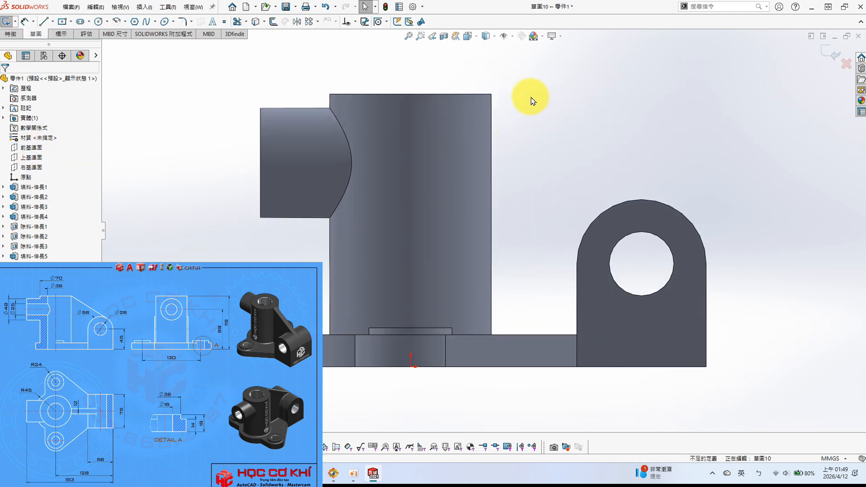
pyautogui.press('s')
pyautogui.click(543, 134)
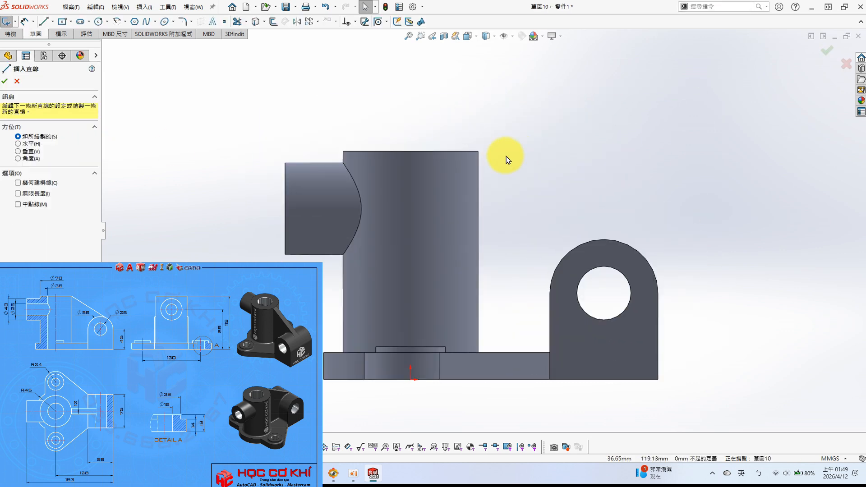
pyautogui.click(478, 151)
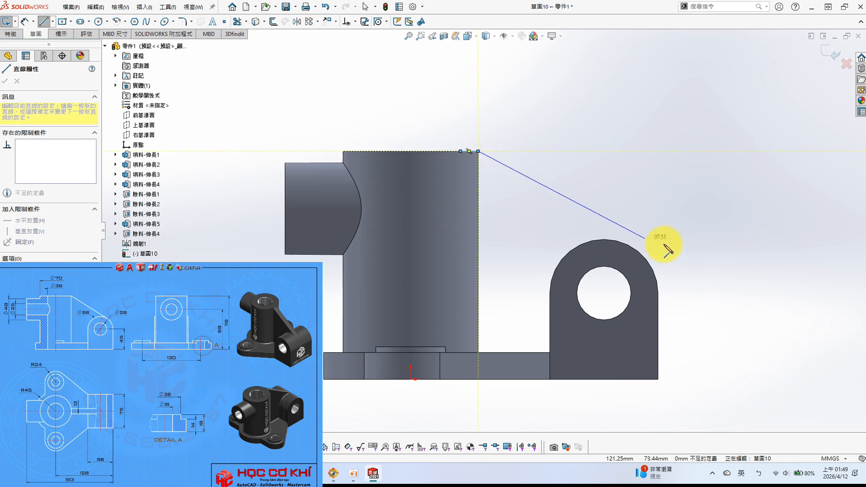
pyautogui.press('Escape')
# Make the sloping line tangent to the lug's rounded edge
pyautogui.click(662, 247)
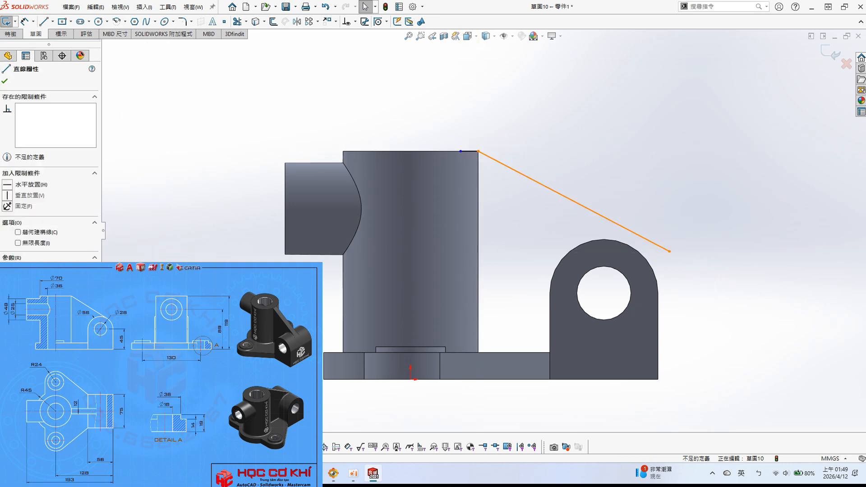
pyautogui.keyDown('ctrl'); pyautogui.click(645, 258); pyautogui.keyUp('ctrl')
pyautogui.click(7, 235)
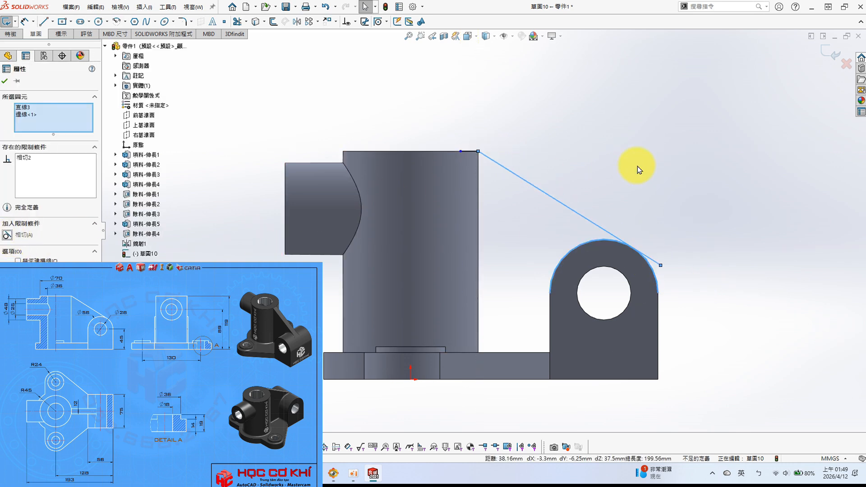
pyautogui.click(637, 166)
# Make the sloping line's free endpoint coincident with the lug's rounded edge
pyautogui.scroll(-3, 663, 243)
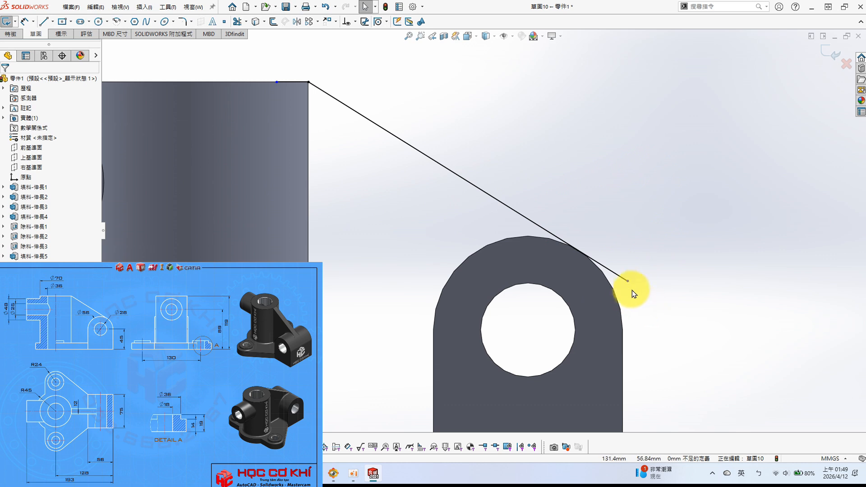
pyautogui.click(608, 286)
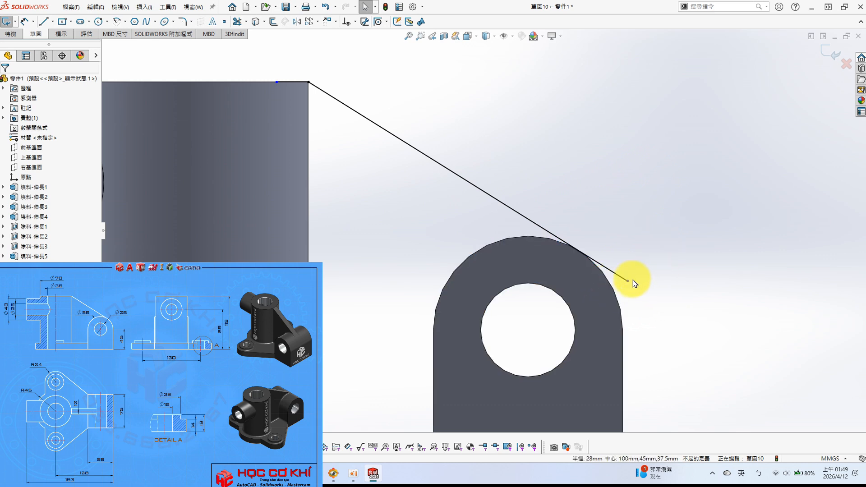
pyautogui.keyDown('ctrl'); pyautogui.click(629, 281); pyautogui.keyUp('ctrl')
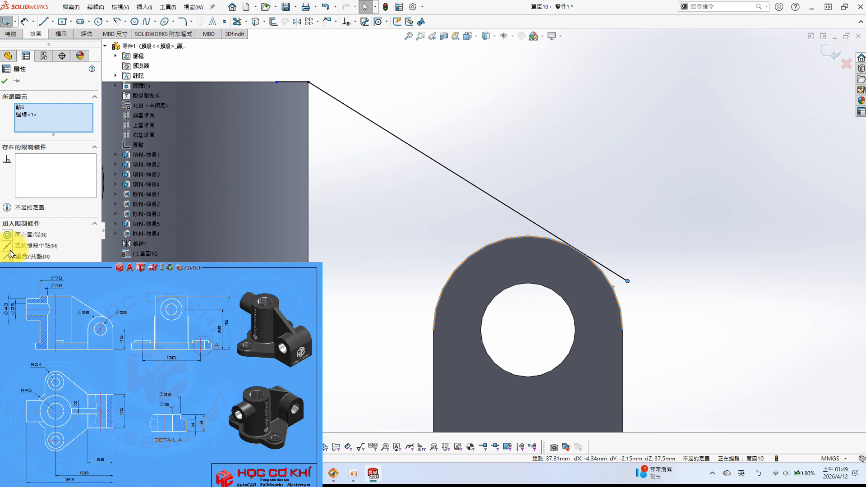
pyautogui.click(567, 154)
# Dimension the short horizontal line on the cylinder's top at 10 mm
pyautogui.scroll(2, 564, 155)
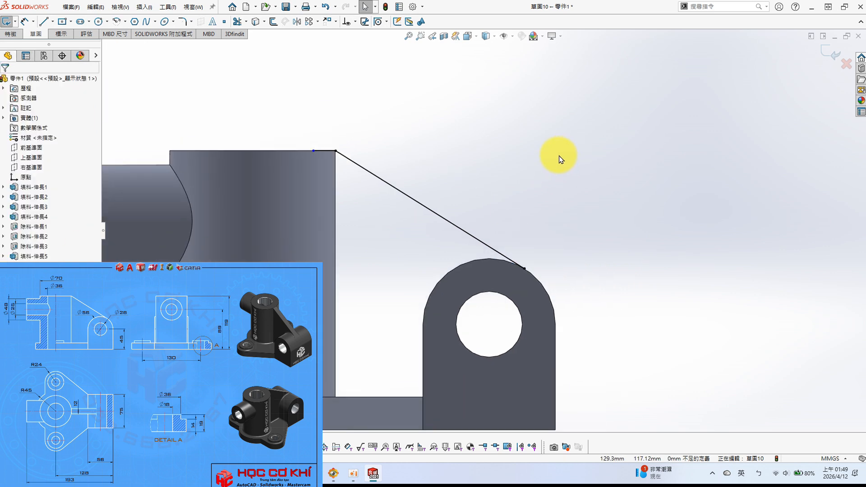
pyautogui.moveTo(558, 156); pyautogui.dragTo(544, 242, button='middle')
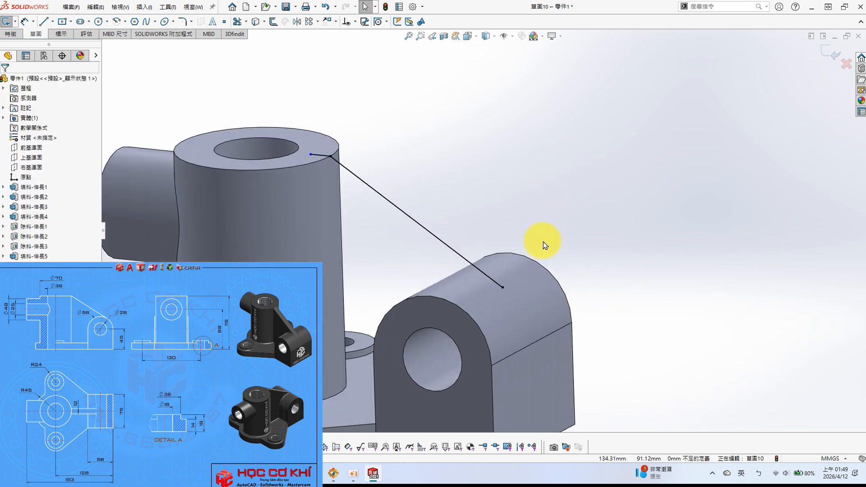
pyautogui.press('s')
pyautogui.click(396, 140)
pyautogui.click(321, 156)
pyautogui.click(329, 129)
pyautogui.write('10')
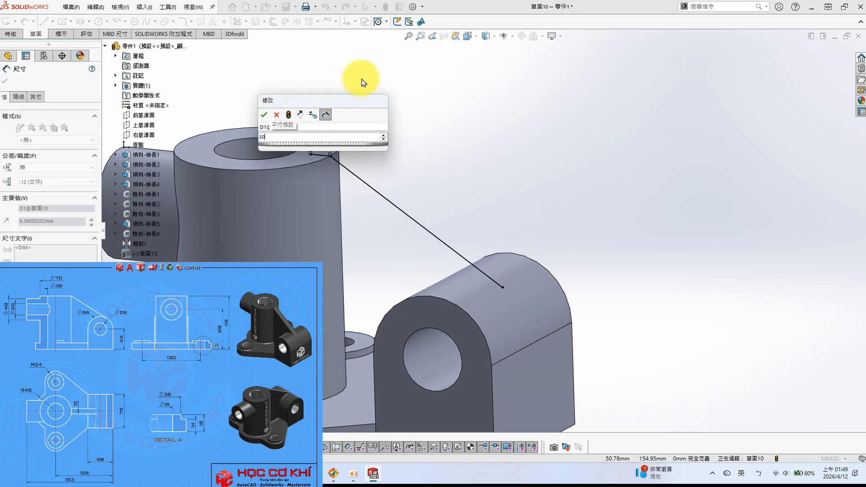
pyautogui.press('Return')
# Create a 12 mm thick rib from the open sketch, joining the cylinder to the lug, with thickness on both sides
pyautogui.press('s')
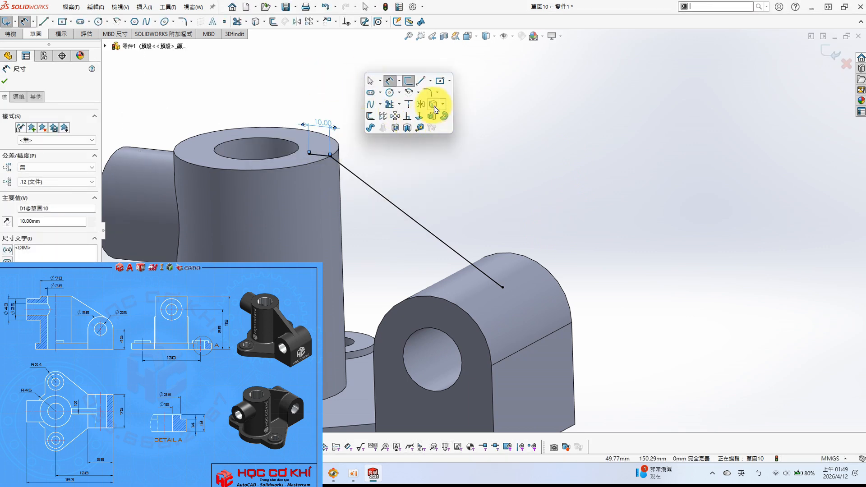
pyautogui.click(148, 7)
pyautogui.moveTo(213, 22)
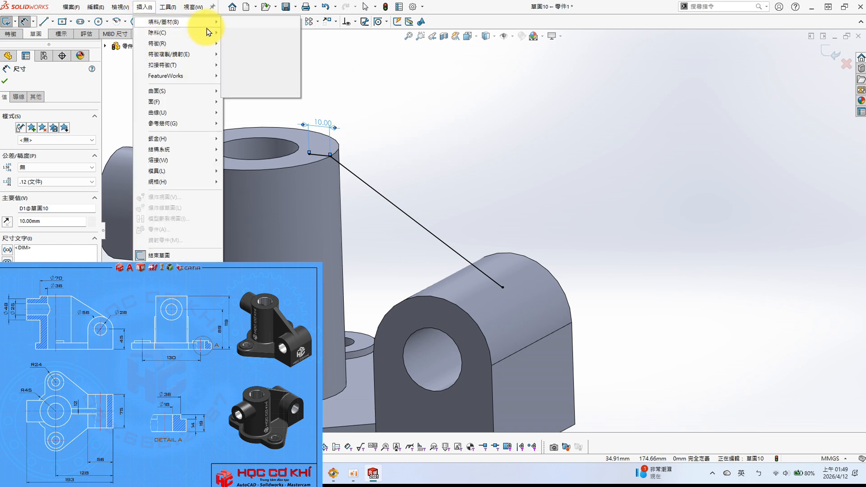
pyautogui.moveTo(182, 41)
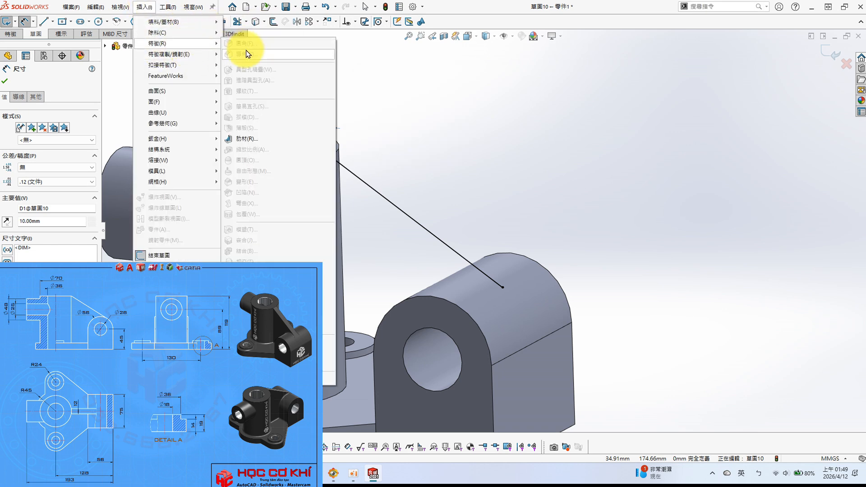
pyautogui.click(251, 139)
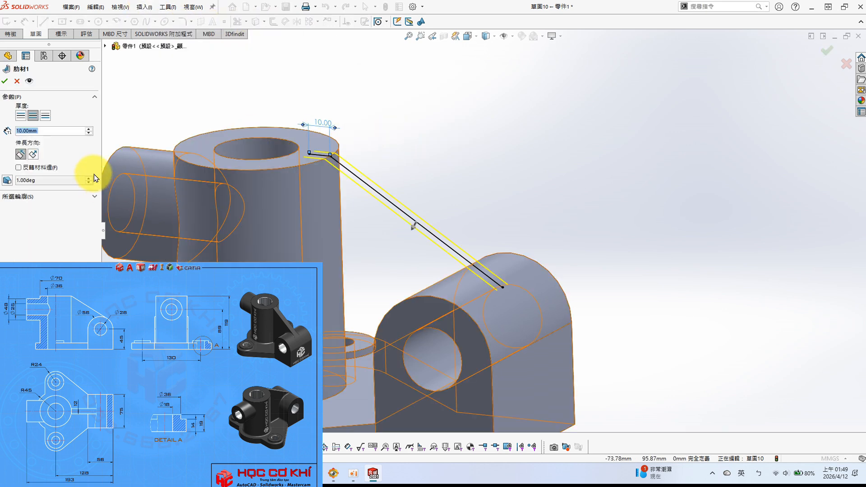
pyautogui.write('12')
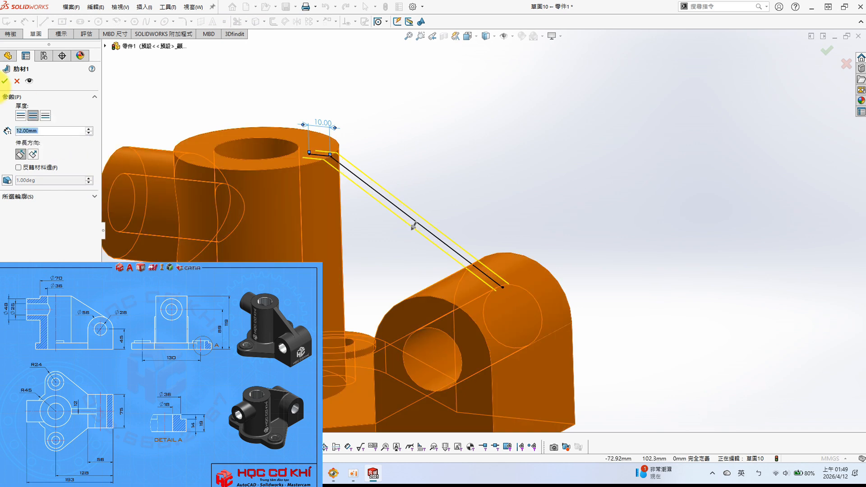
pyautogui.click(5, 82)
pyautogui.scroll(2, 551, 226)
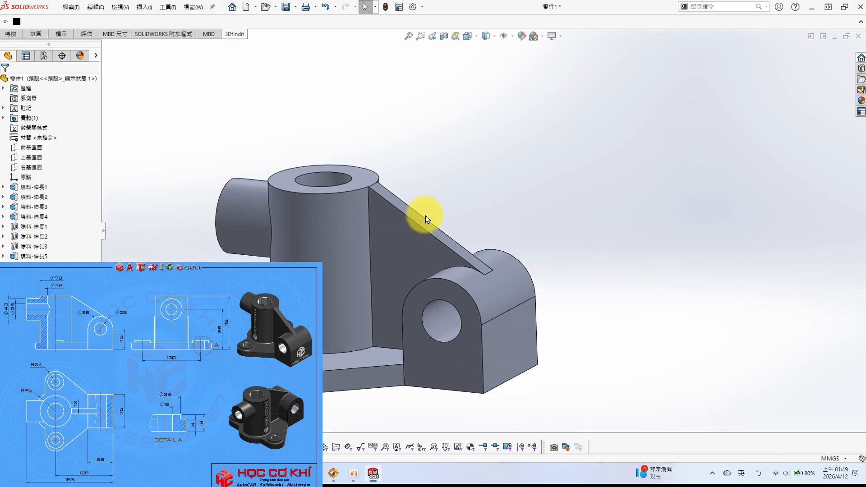
pyautogui.moveTo(456, 220); pyautogui.dragTo(419, 270, button='middle')
pyautogui.press('Escape')
# Chamfer the hole edges of the cylinder, side boss, lug and both ear bosses at 0.5 mm and 45 degrees
pyautogui.press('s')
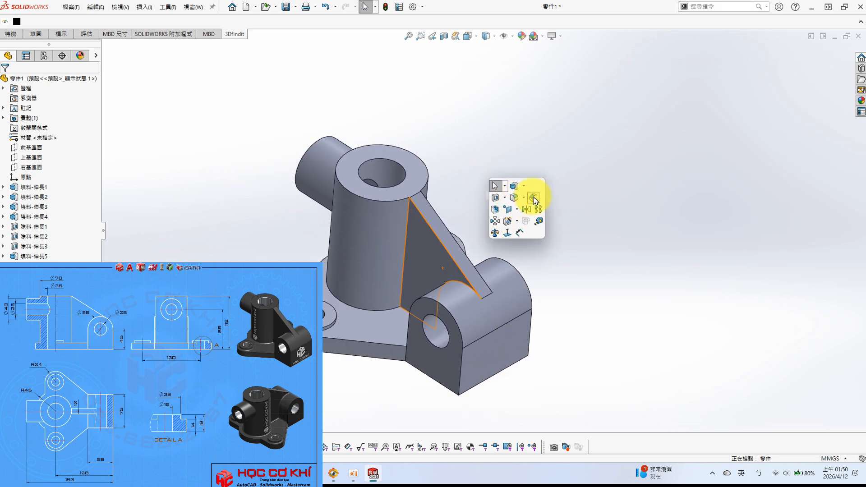
pyautogui.click(534, 199)
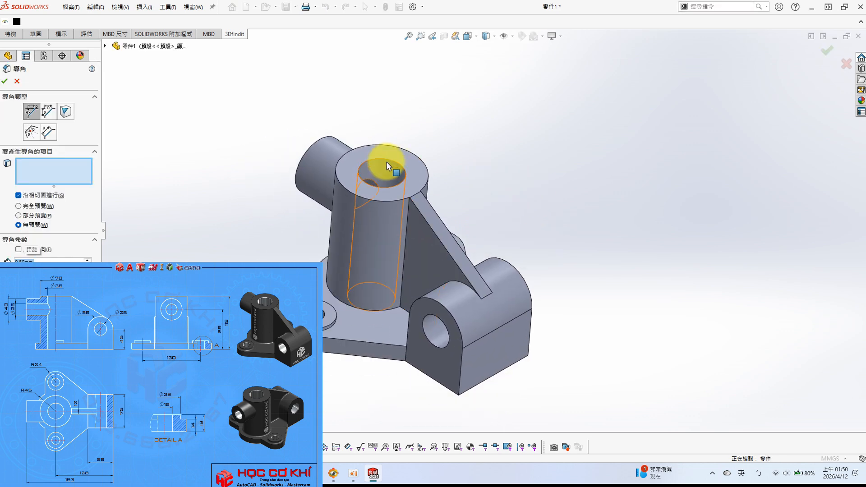
pyautogui.click(399, 169)
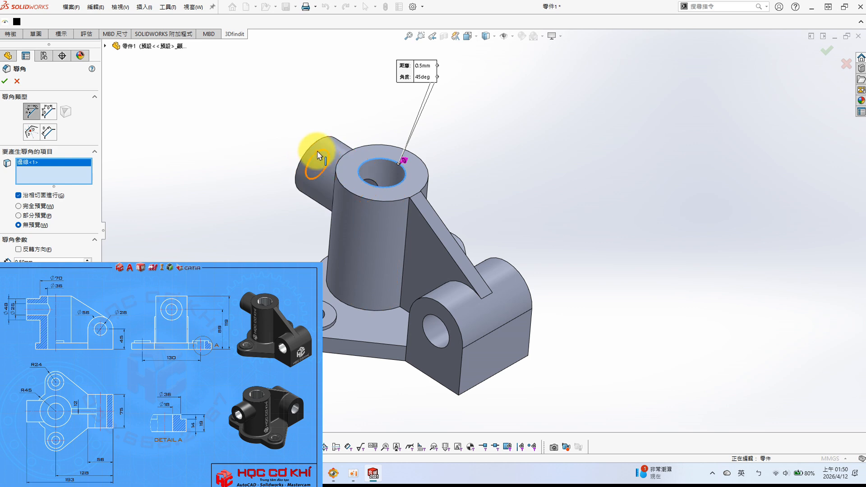
pyautogui.moveTo(319, 157); pyautogui.dragTo(354, 180, button='middle')
pyautogui.click(331, 180)
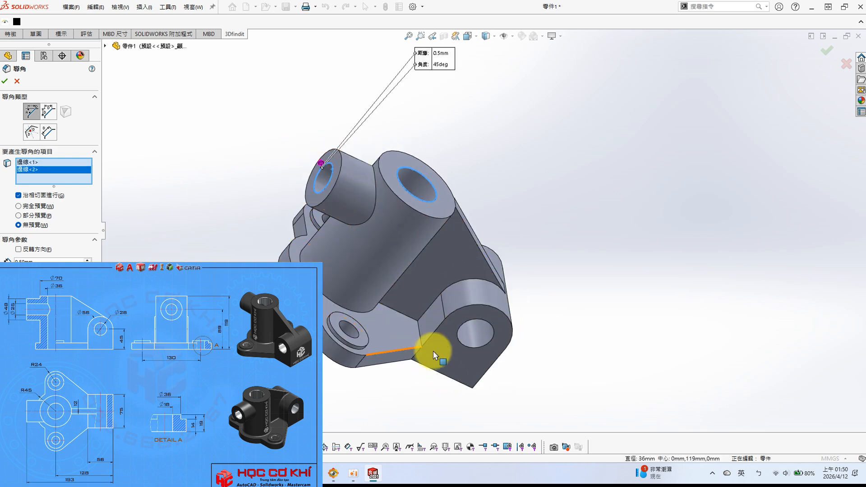
pyautogui.click(476, 346)
pyautogui.click(355, 341)
pyautogui.moveTo(339, 319); pyautogui.dragTo(324, 356, button='middle')
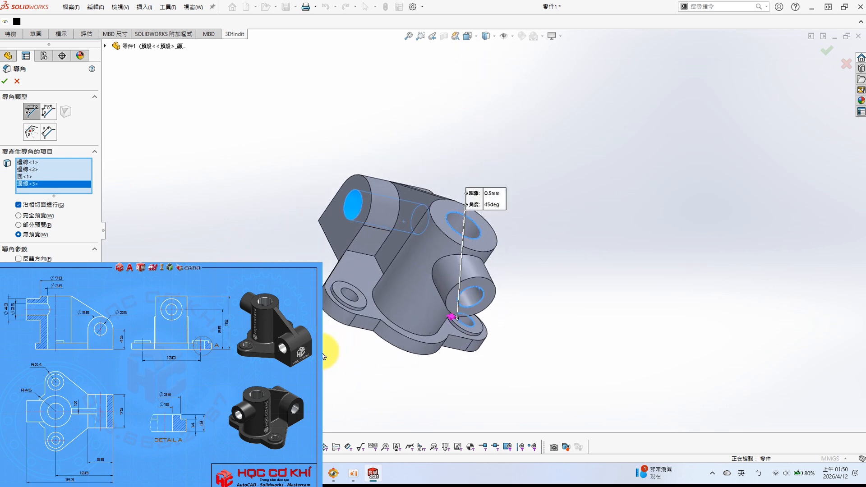
pyautogui.click(356, 304)
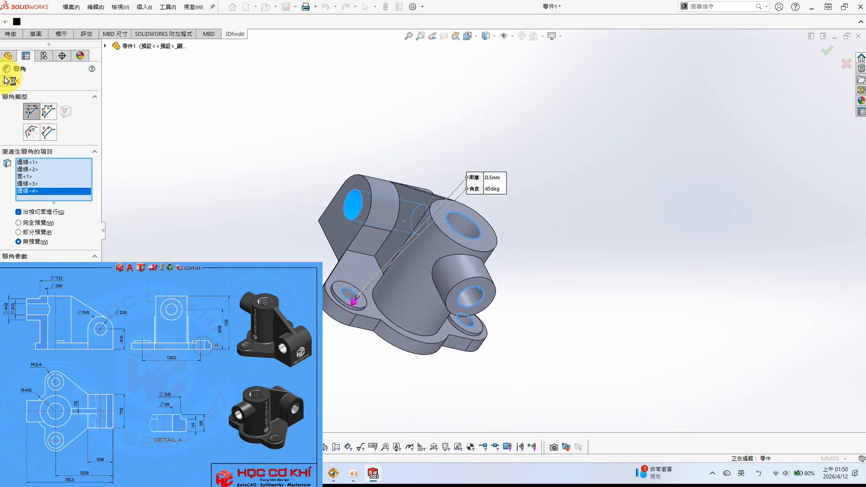
pyautogui.moveTo(342, 296); pyautogui.dragTo(450, 245, button='middle')
pyautogui.scroll(-3, 455, 262)
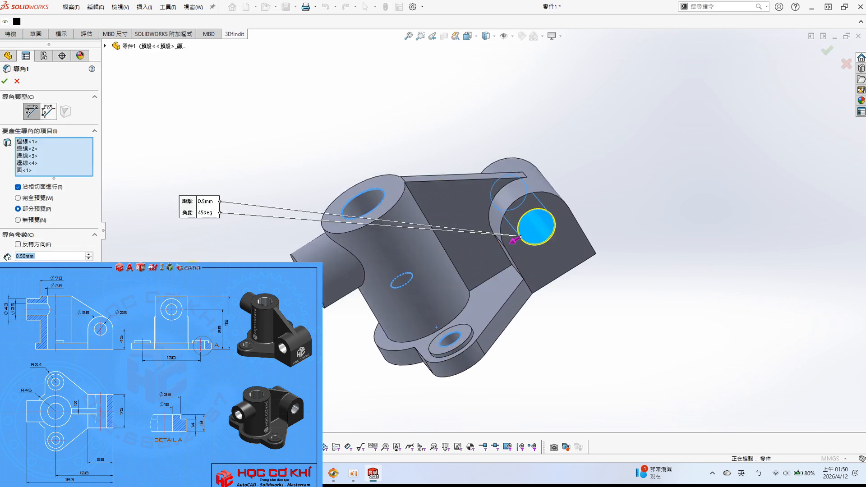
pyautogui.click(8, 83)
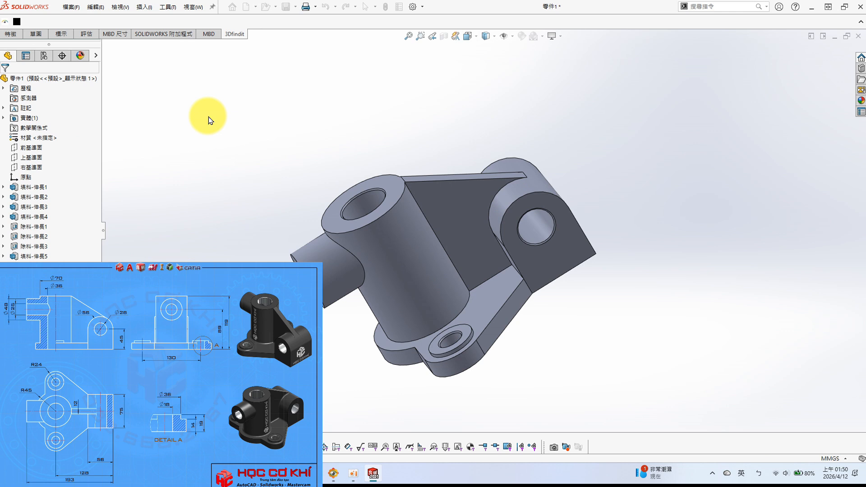
# Fillet the edges where the rib meets the cylinder and the lug on both sides with a 1 mm radius
pyautogui.moveTo(435, 151); pyautogui.dragTo(444, 159, button='middle')
pyautogui.moveTo(503, 250); pyautogui.dragTo(470, 280, button='middle')
pyautogui.scroll(-3, 477, 285)
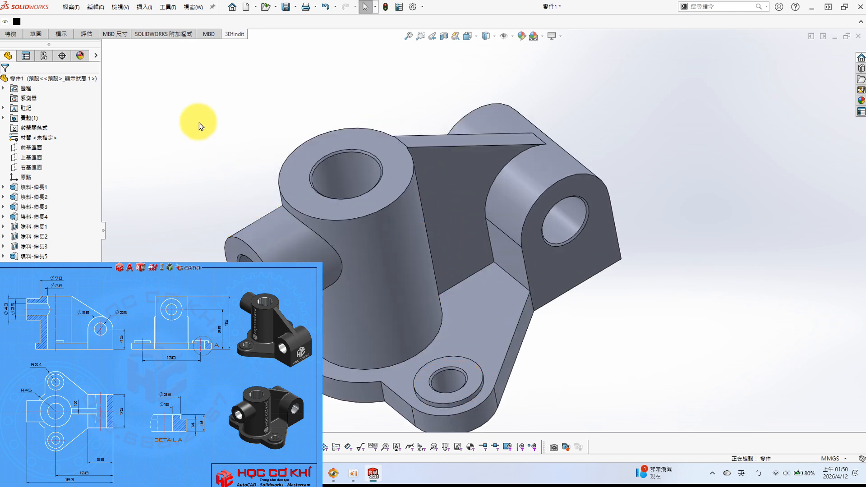
pyautogui.press('s')
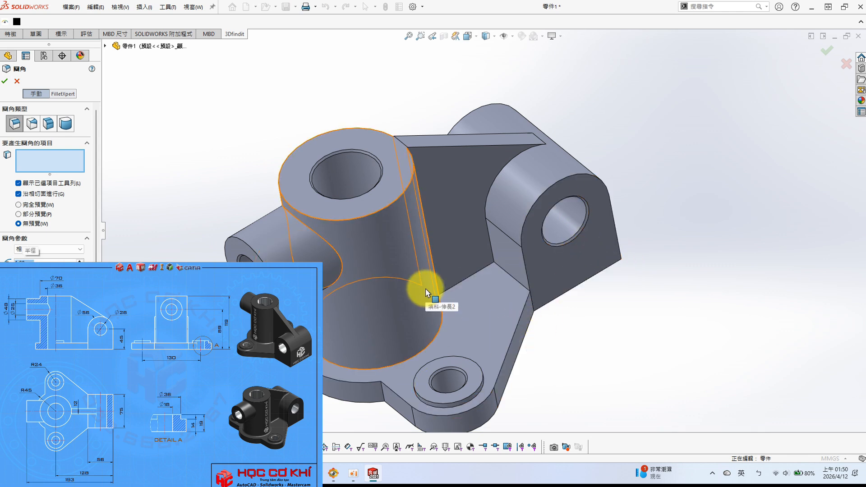
pyautogui.moveTo(479, 267); pyautogui.dragTo(454, 242, button='middle')
pyautogui.click(437, 276)
pyautogui.click(453, 241)
pyautogui.moveTo(359, 228); pyautogui.dragTo(380, 343, button='middle')
pyautogui.click(334, 253)
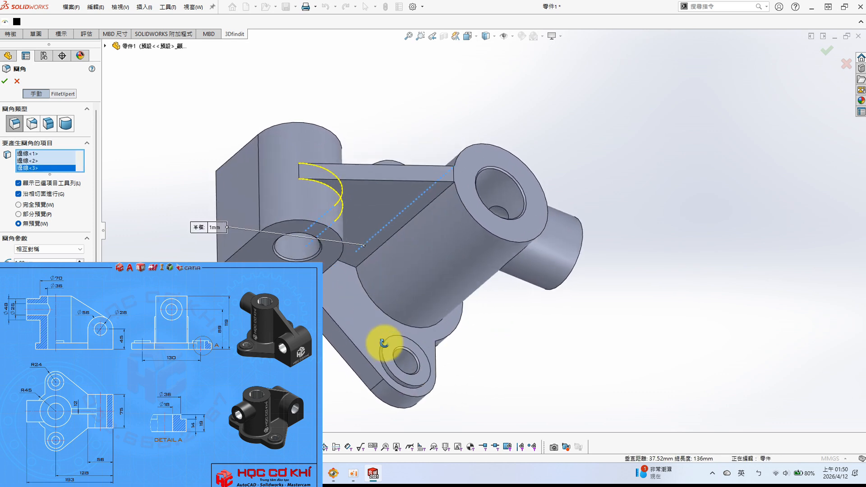
pyautogui.click(402, 231)
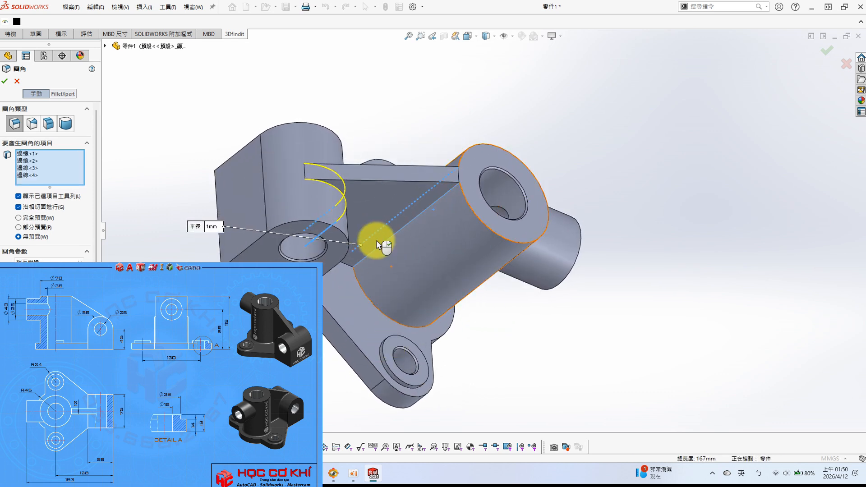
pyautogui.click(6, 84)
# Fillet the tangent edge chain around the foot of the lug, rib and cylinder, plus the rib's two sloping top edges, with a 1 mm radius
pyautogui.moveTo(538, 290); pyautogui.dragTo(399, 255, button='middle')
pyautogui.moveTo(347, 199); pyautogui.dragTo(345, 275, button='middle')
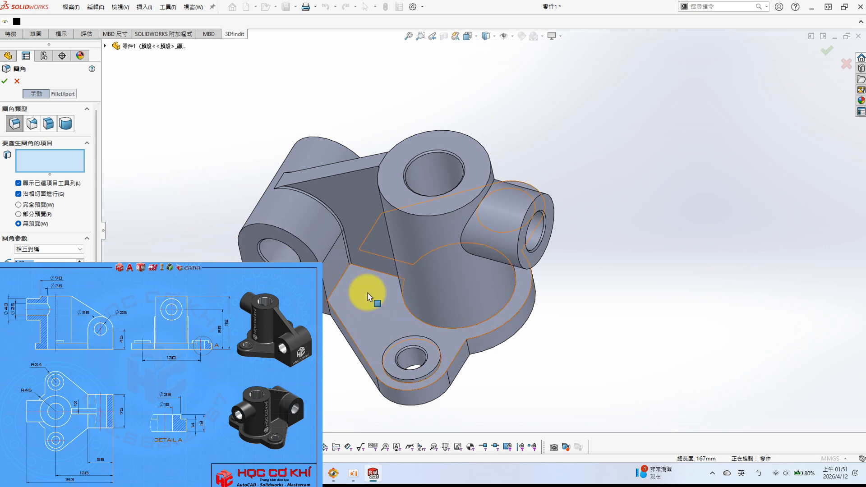
pyautogui.click(334, 281)
pyautogui.moveTo(335, 280); pyautogui.dragTo(319, 255, button='middle')
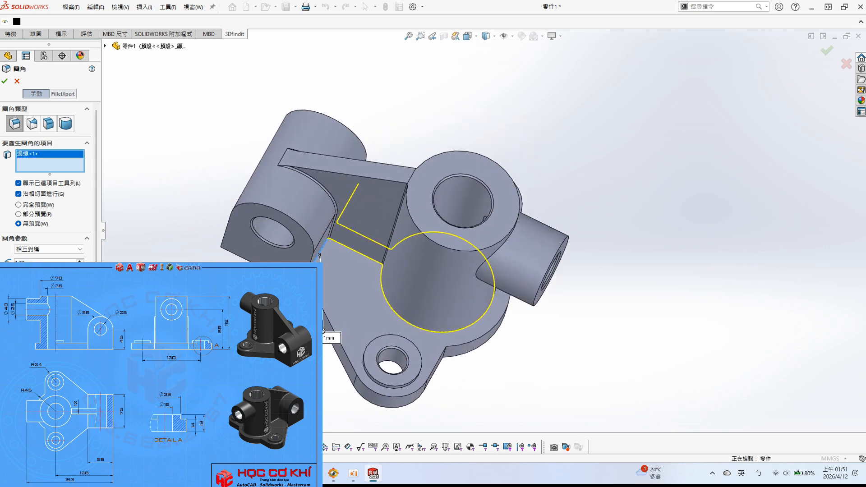
pyautogui.click(377, 181)
pyautogui.click(383, 167)
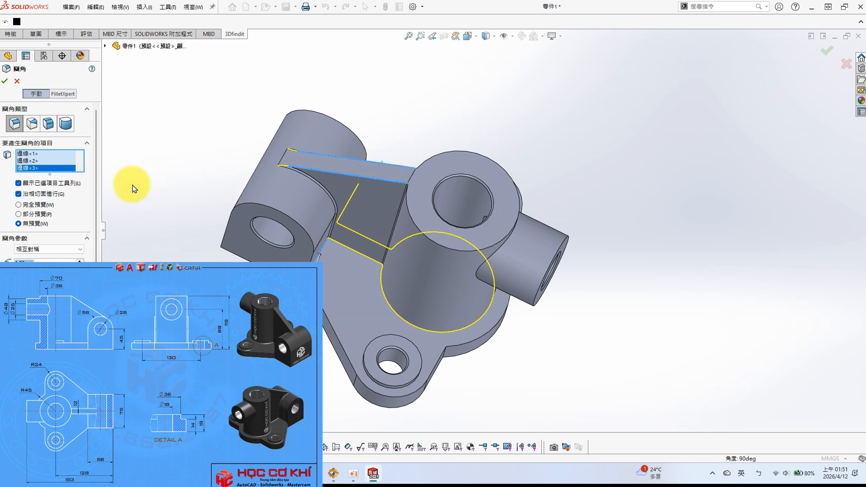
pyautogui.click(5, 74)
# Fillet the cylinder's top rim, side boss junction, lug's end-face outlines and base plate's top and corner edges with a 1 mm radius
pyautogui.moveTo(446, 178); pyautogui.dragTo(445, 178, button='middle')
pyautogui.click(359, 220)
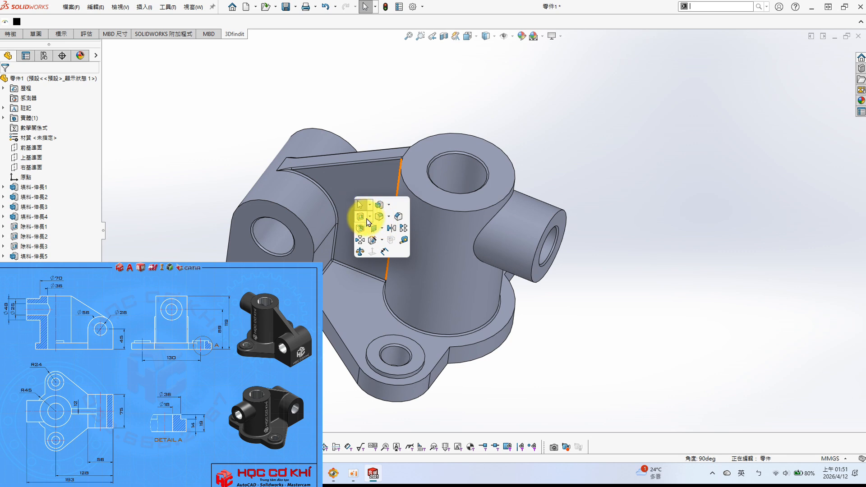
pyautogui.click(420, 204)
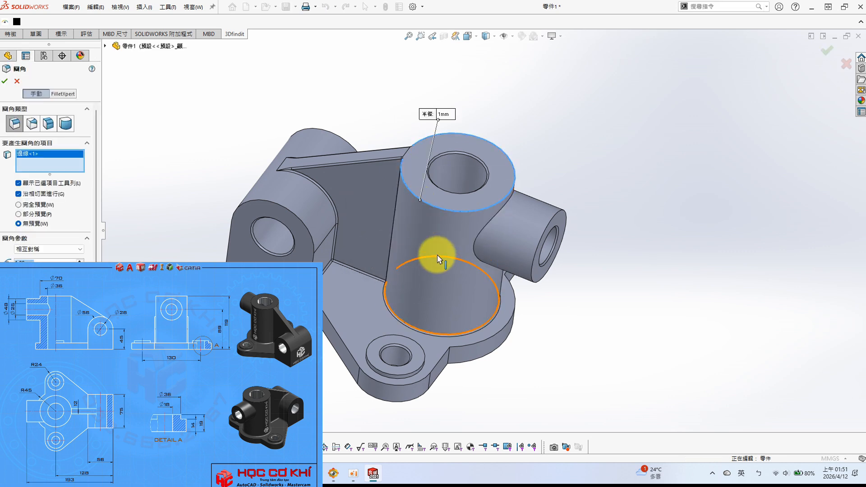
pyautogui.click(476, 251)
pyautogui.click(311, 238)
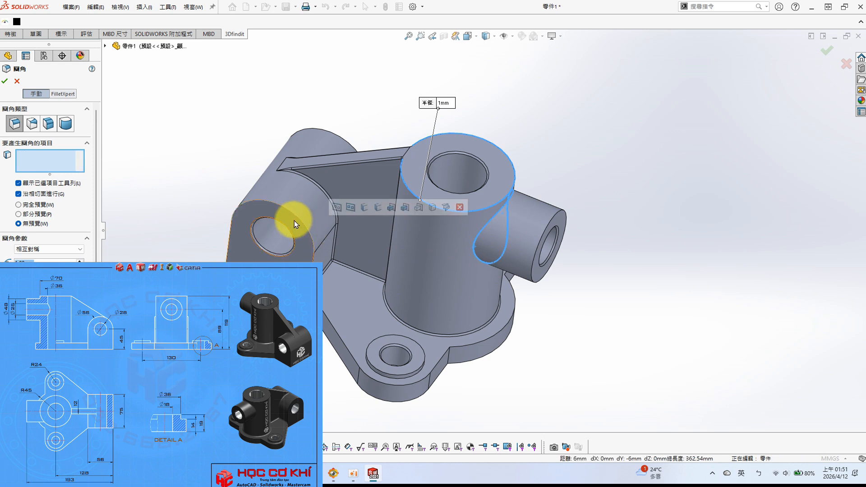
pyautogui.click(345, 144)
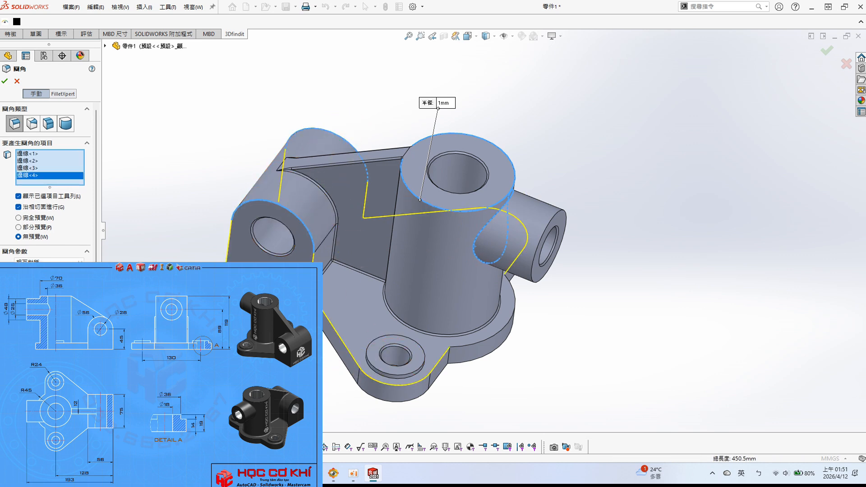
pyautogui.click(449, 361)
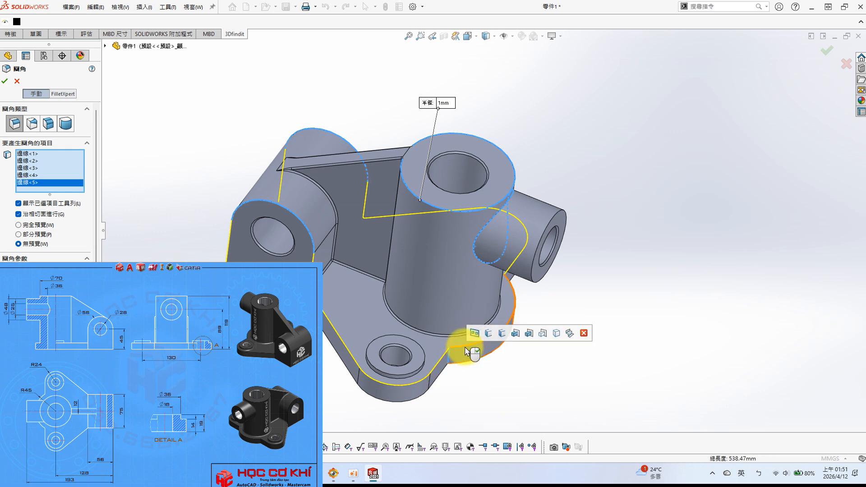
pyautogui.click(467, 351)
pyautogui.moveTo(560, 335); pyautogui.dragTo(505, 319, button='middle')
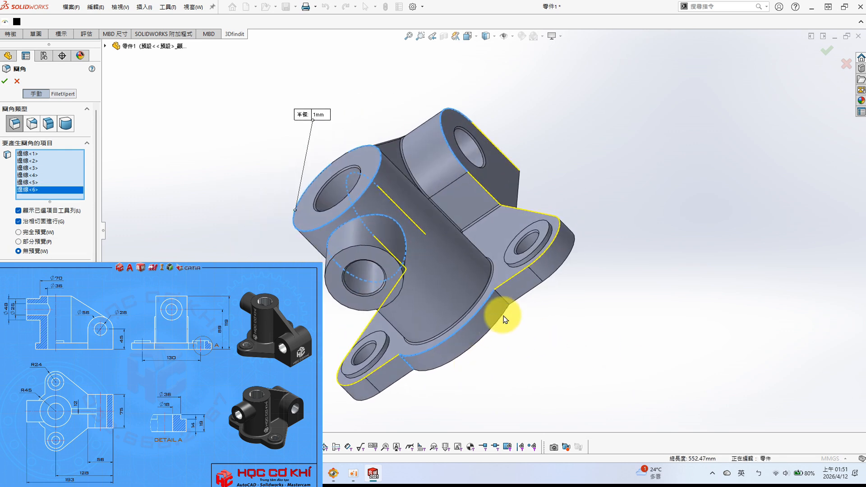
pyautogui.click(504, 303)
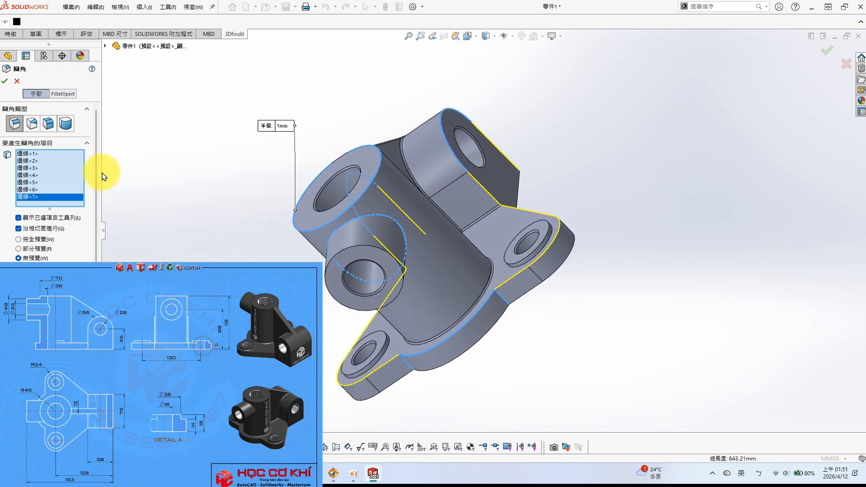
pyautogui.click(4, 84)
pyautogui.moveTo(526, 295); pyautogui.dragTo(554, 272, button='middle')
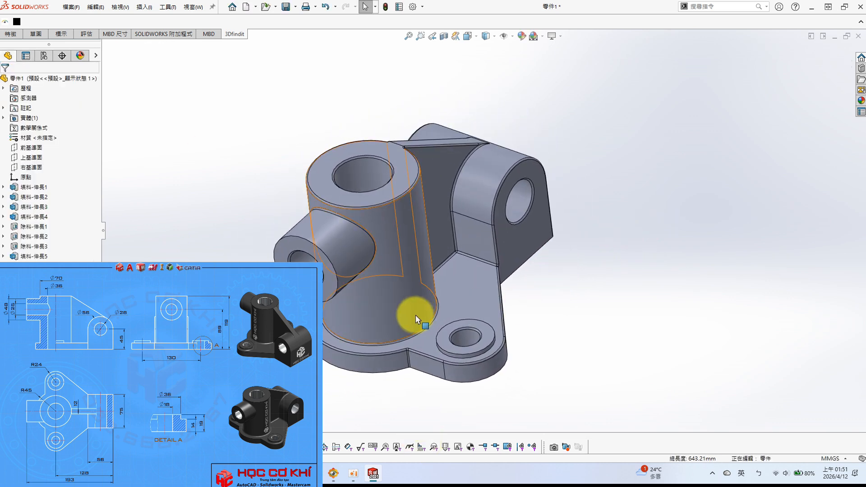
pyautogui.scroll(-2, 341, 318)
pyautogui.press('s')
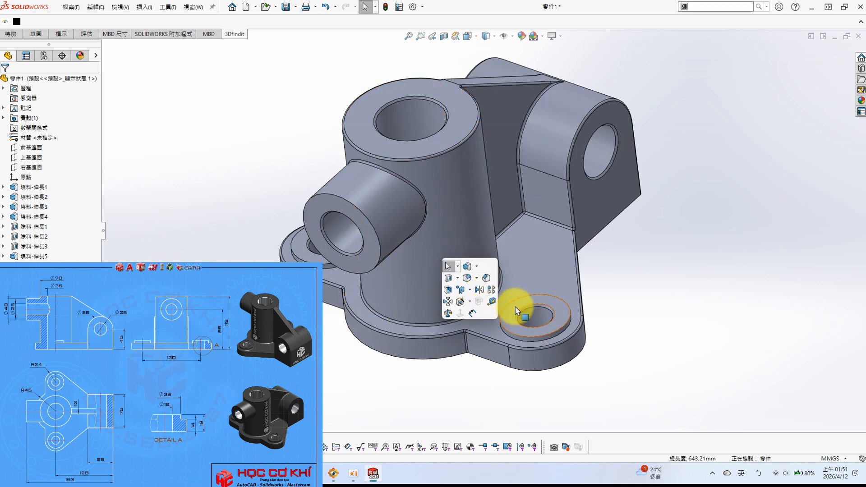
pyautogui.click(469, 280)
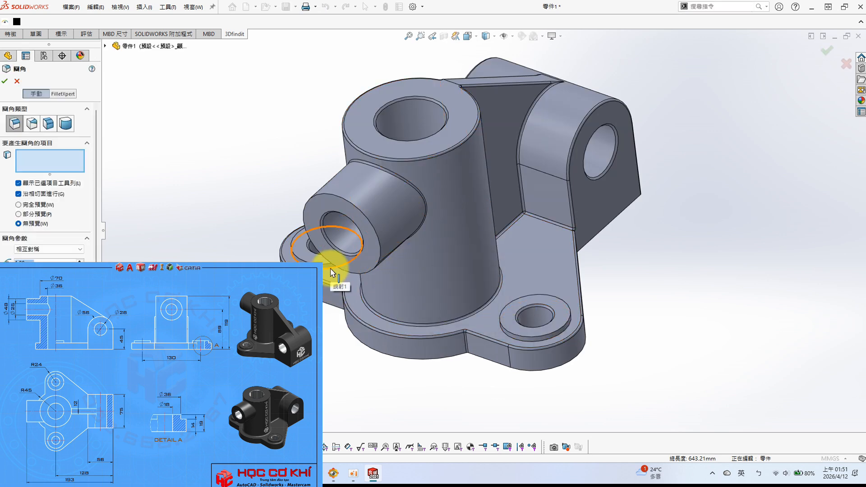
pyautogui.click(316, 256)
pyautogui.click(302, 247)
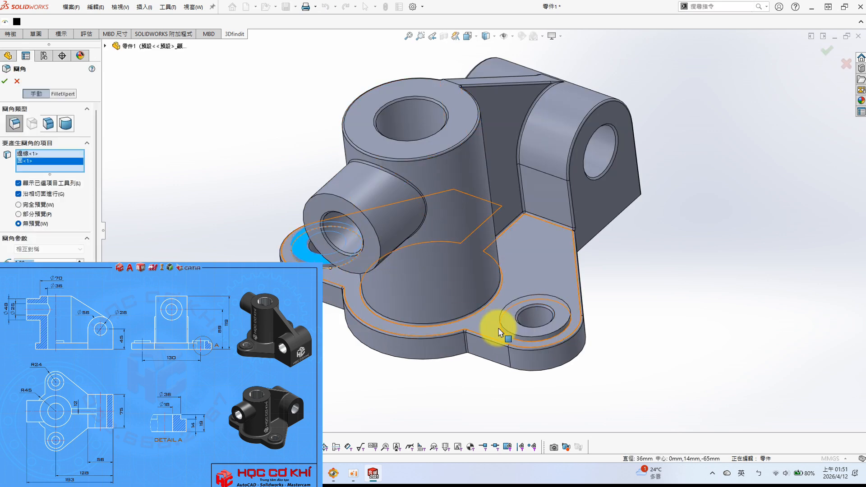
pyautogui.click(301, 252)
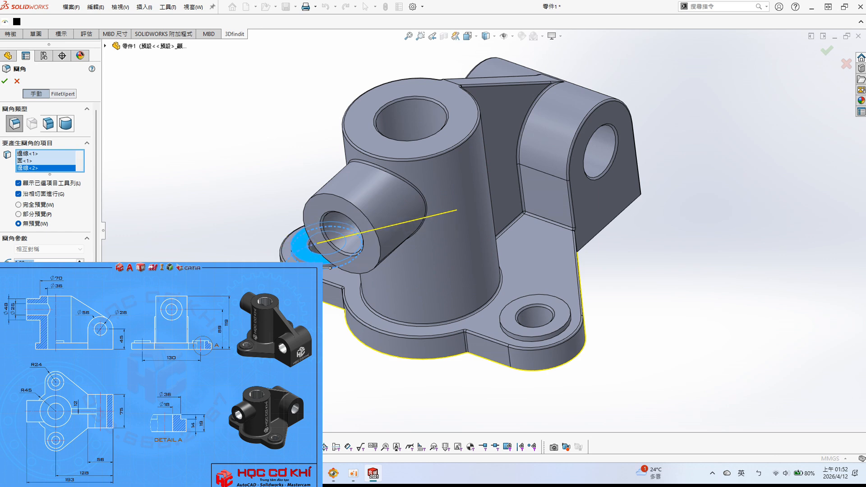
pyautogui.press('Escape')
# Fillet the upper and lower circular edges of both ear bosses on the base plate with a 1 mm radius
pyautogui.press('s')
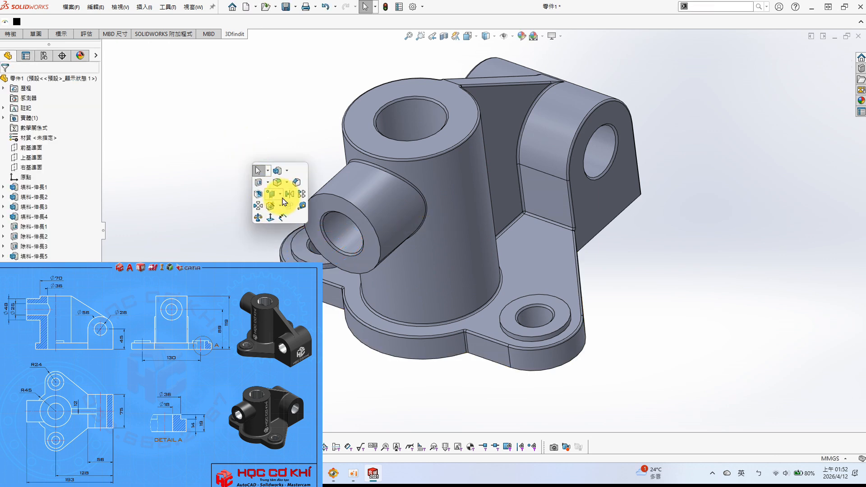
pyautogui.click(277, 182)
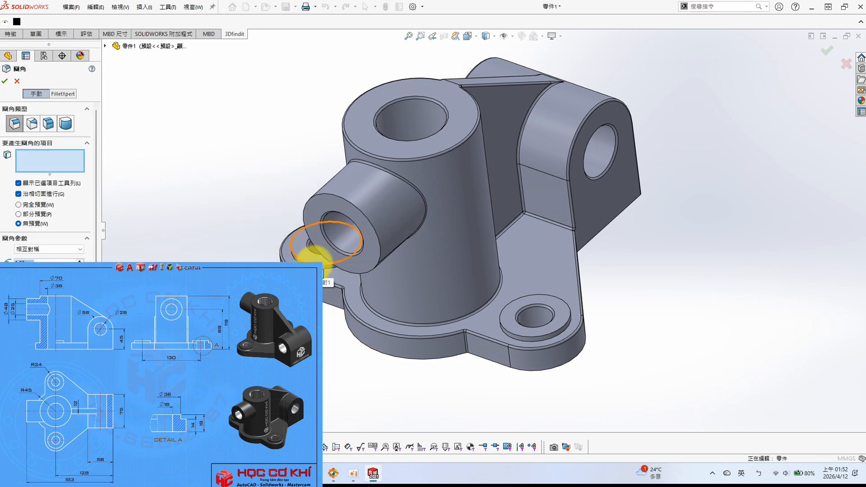
pyautogui.click(314, 263)
pyautogui.click(318, 269)
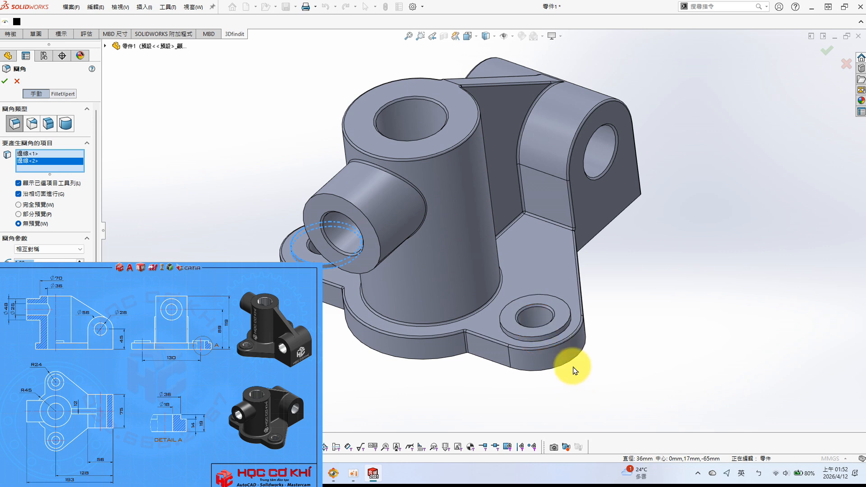
pyautogui.click(544, 339)
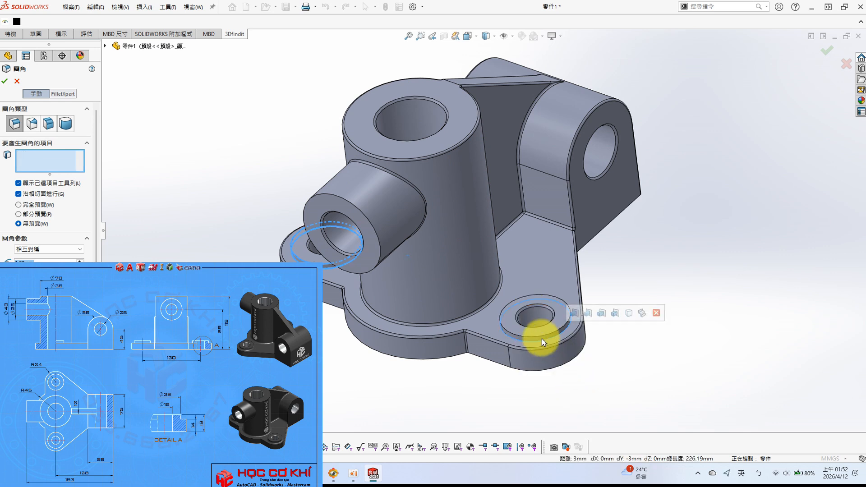
pyautogui.click(532, 337)
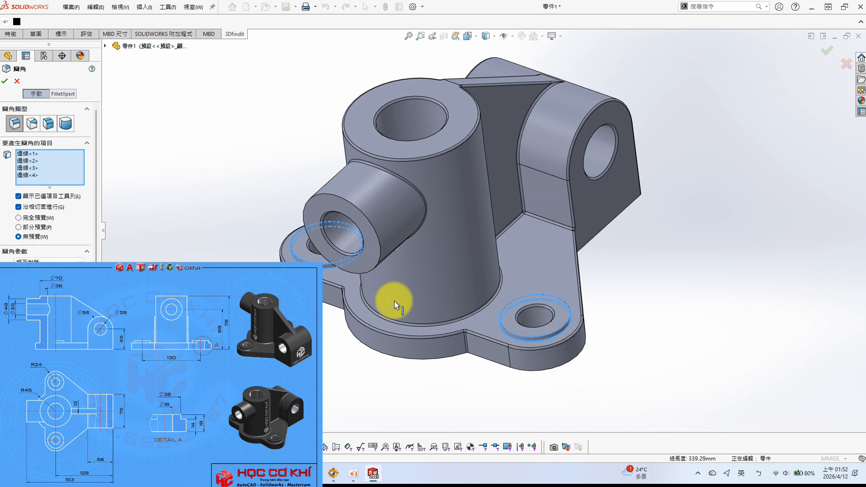
pyautogui.click(5, 82)
# Set the radius of the ear boss fillets to 0.5 mm and rebuild the model
pyautogui.moveTo(591, 329); pyautogui.dragTo(605, 255, button='middle')
pyautogui.scroll(-8, 561, 304)
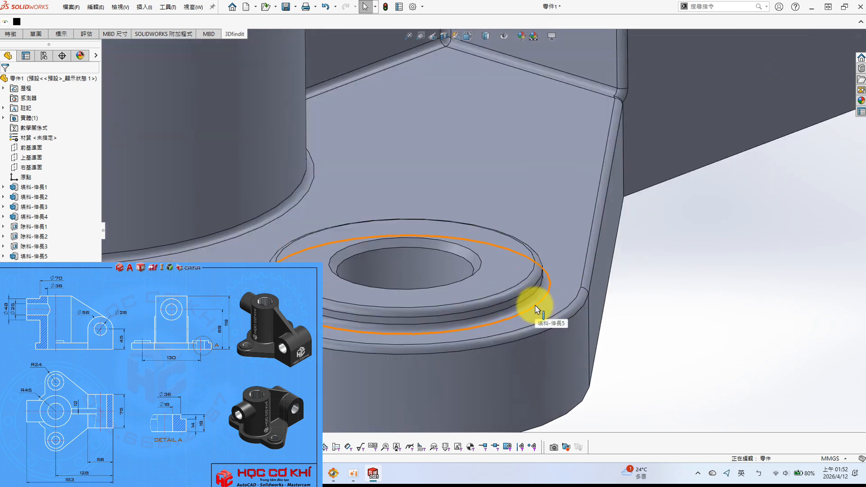
pyautogui.click(536, 309)
pyautogui.scroll(6, 285, 223)
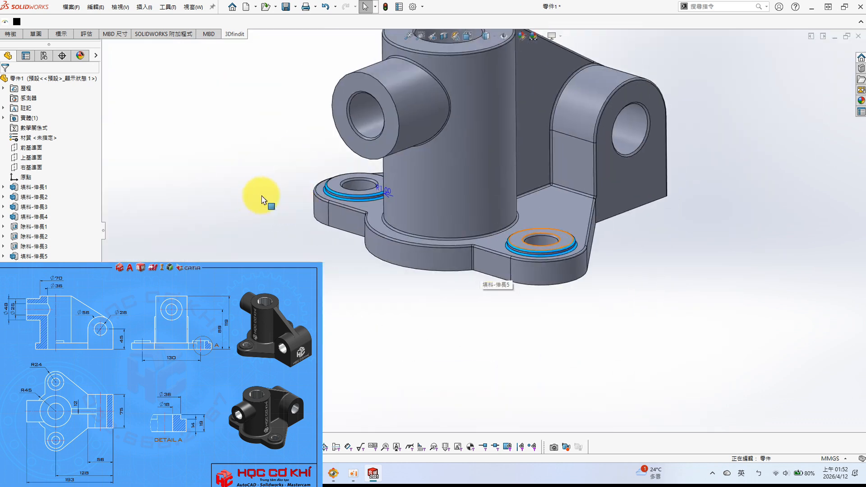
pyautogui.doubleClick(440, 208)
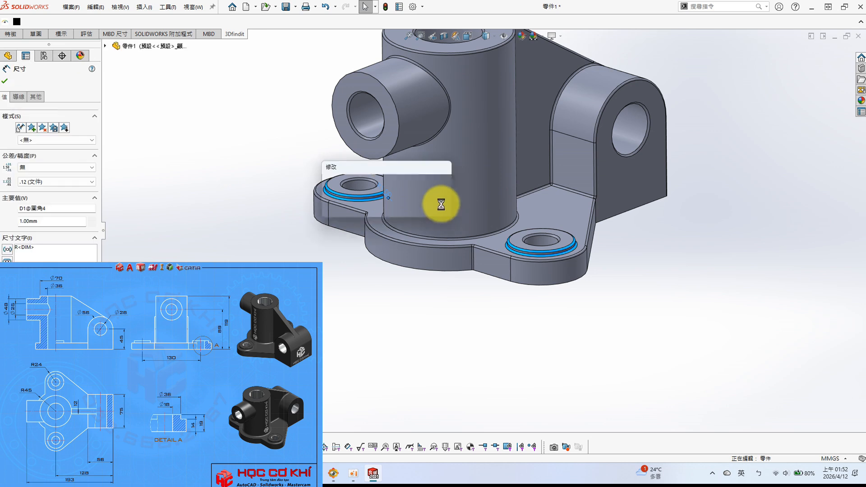
pyautogui.write('0.5')
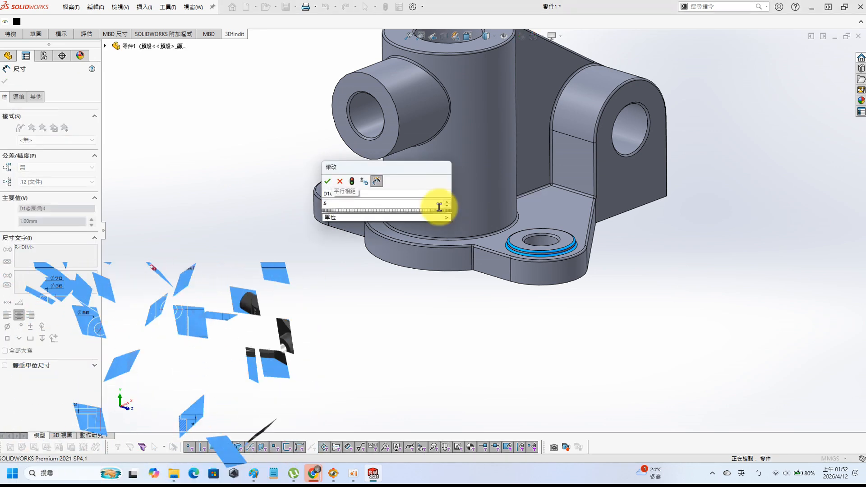
pyautogui.press('Return')
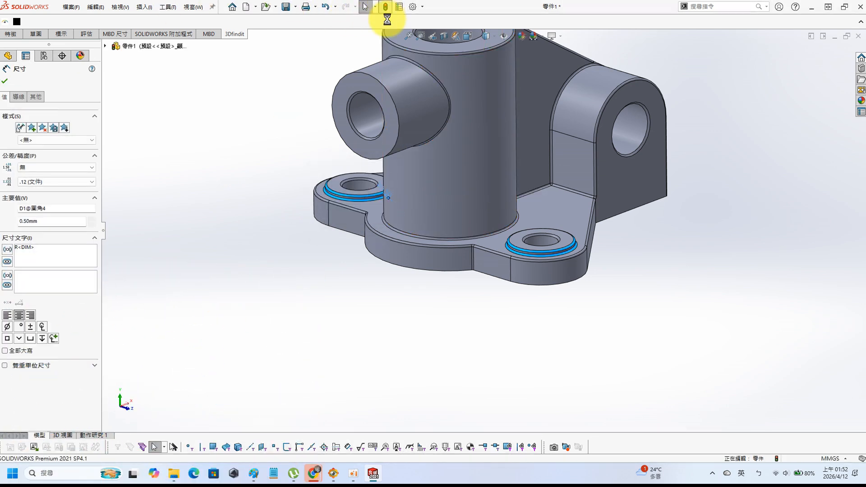
pyautogui.scroll(-1, 466, 199)
pyautogui.moveTo(465, 199); pyautogui.dragTo(514, 148, button='middle')
pyautogui.scroll(3, 440, 196)
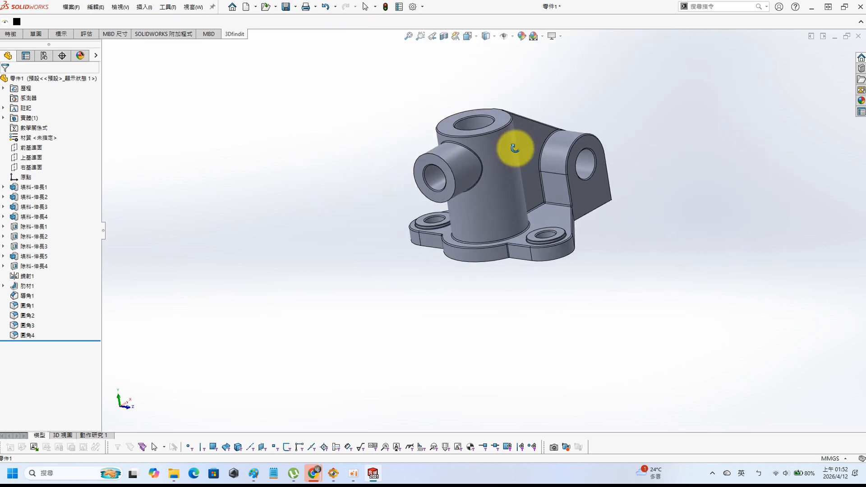
pyautogui.scroll(-5, 556, 176)
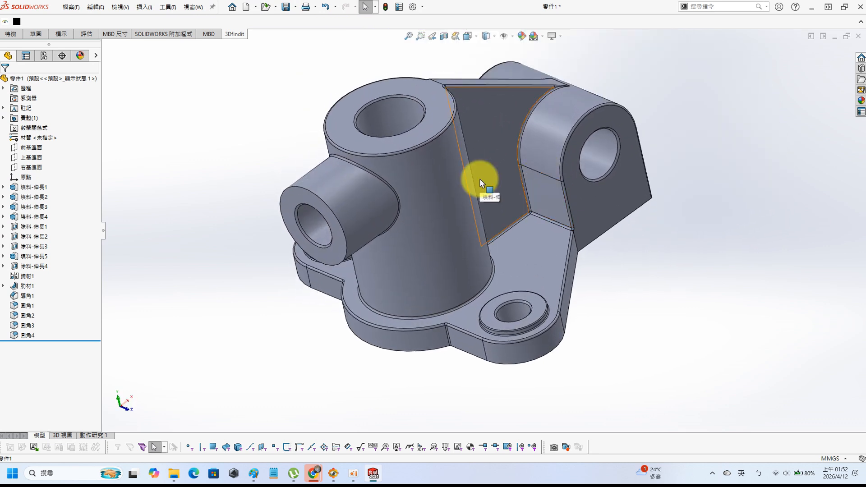
pyautogui.moveTo(478, 178); pyautogui.dragTo(556, 408, button='middle')
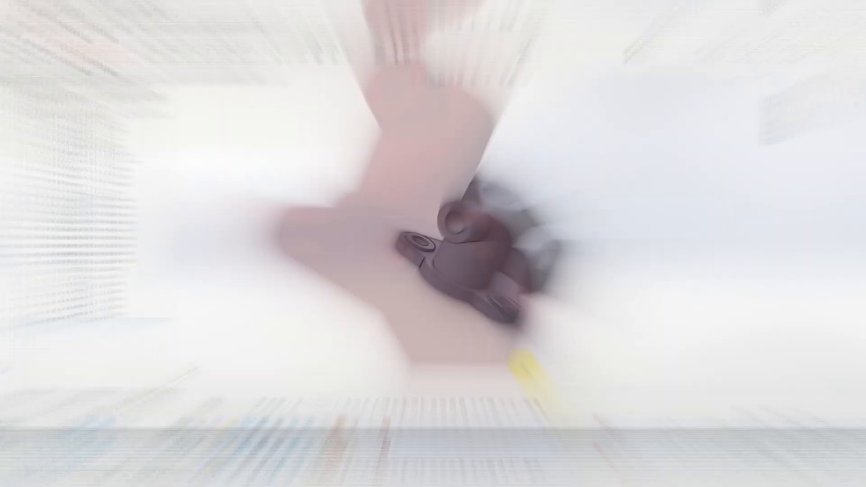